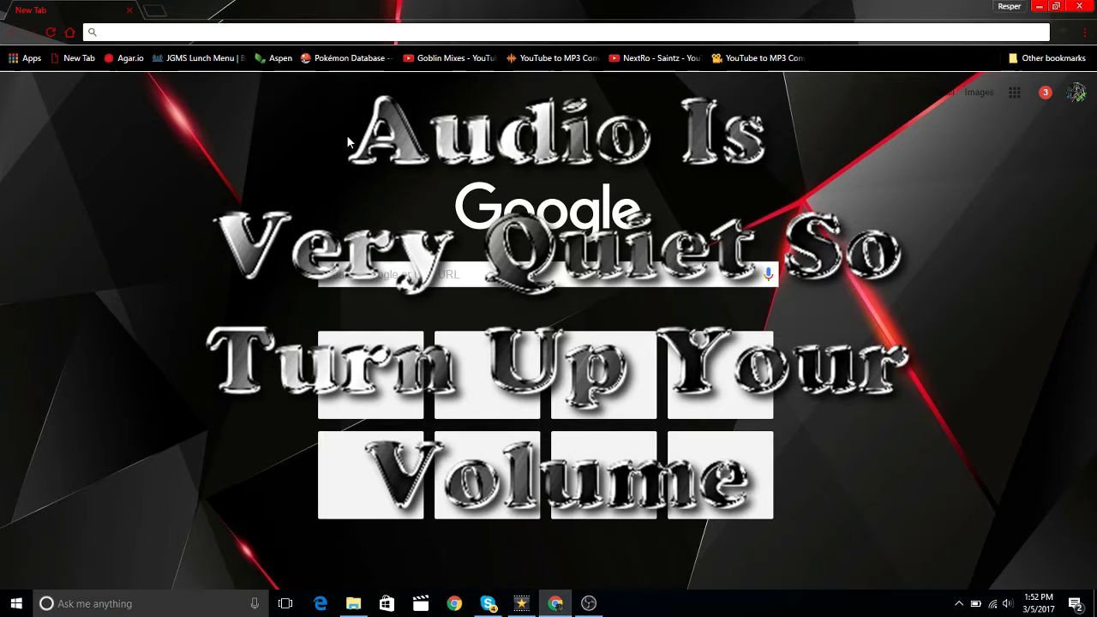
# Go to picmonkey.com and start editing a photo in its editor
pyautogui.write('picmonkey.com')
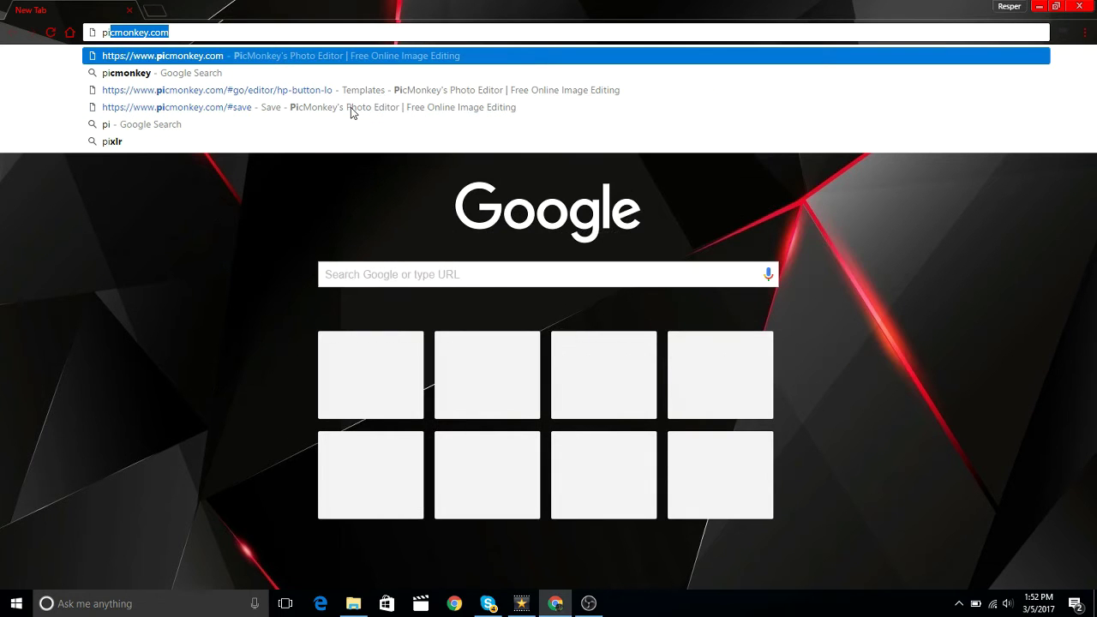
pyautogui.press('Return')
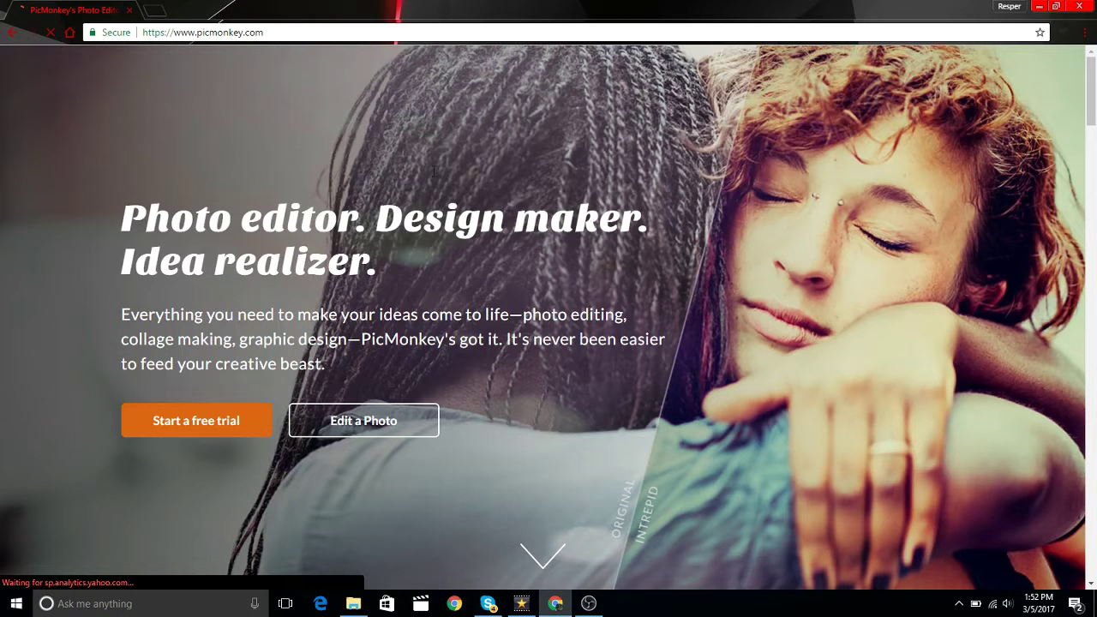
pyautogui.click(377, 421)
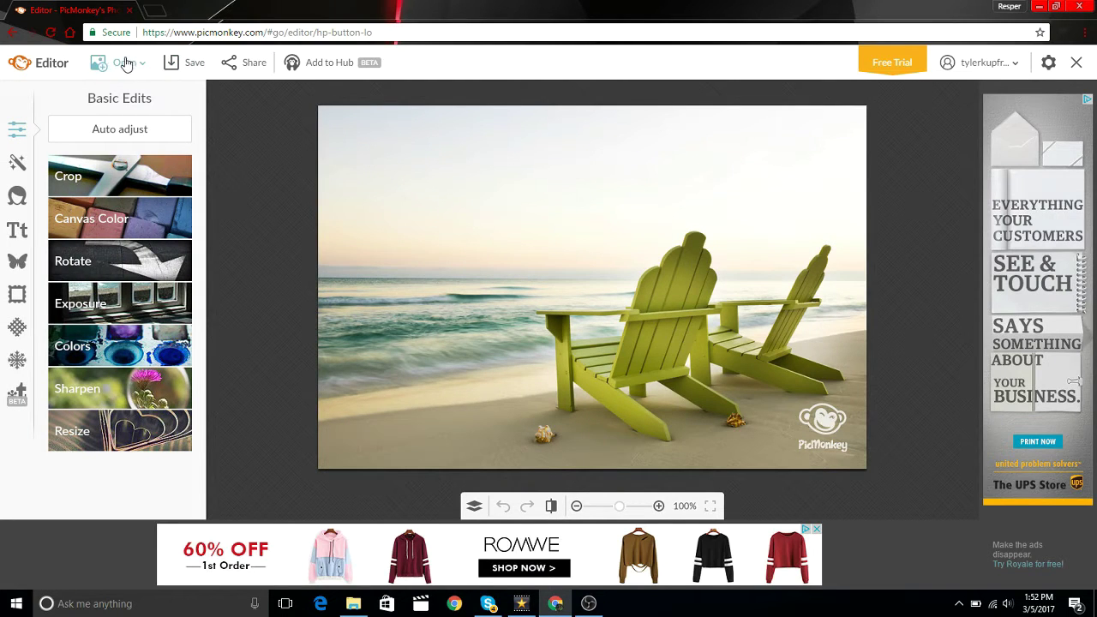
pyautogui.click(125, 64)
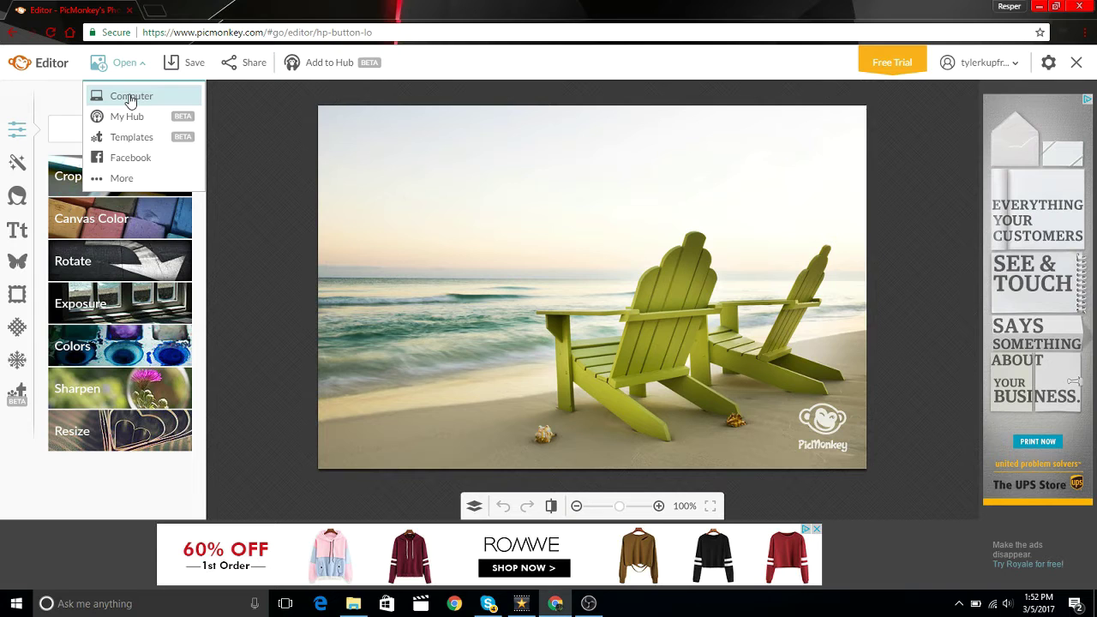
pyautogui.click(130, 96)
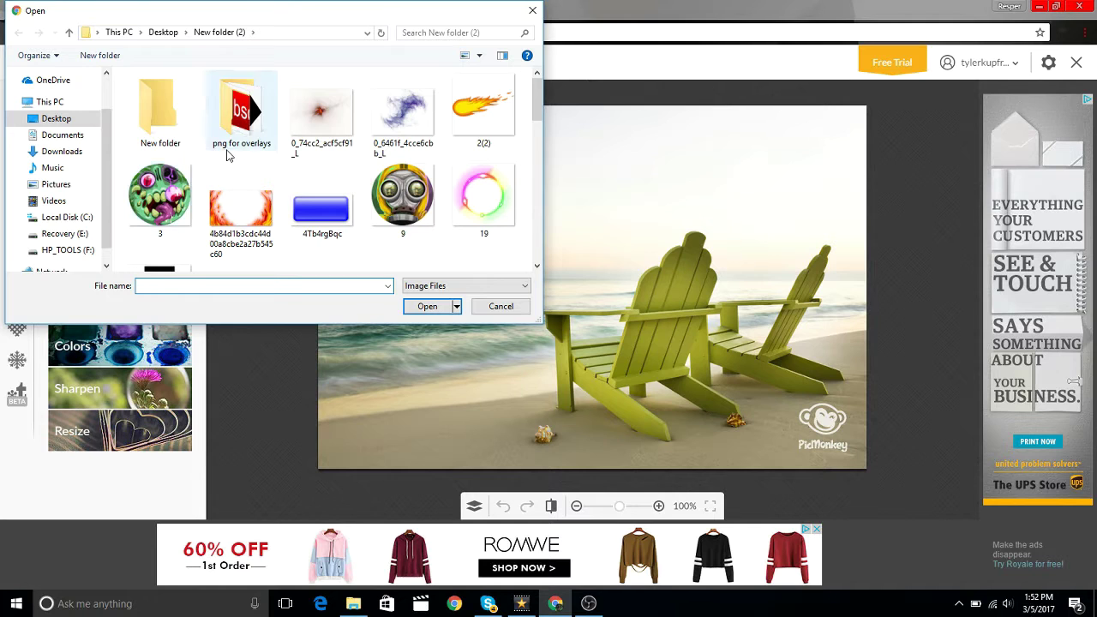
pyautogui.scroll(-2, 240, 188)
pyautogui.scroll(2, 282, 210)
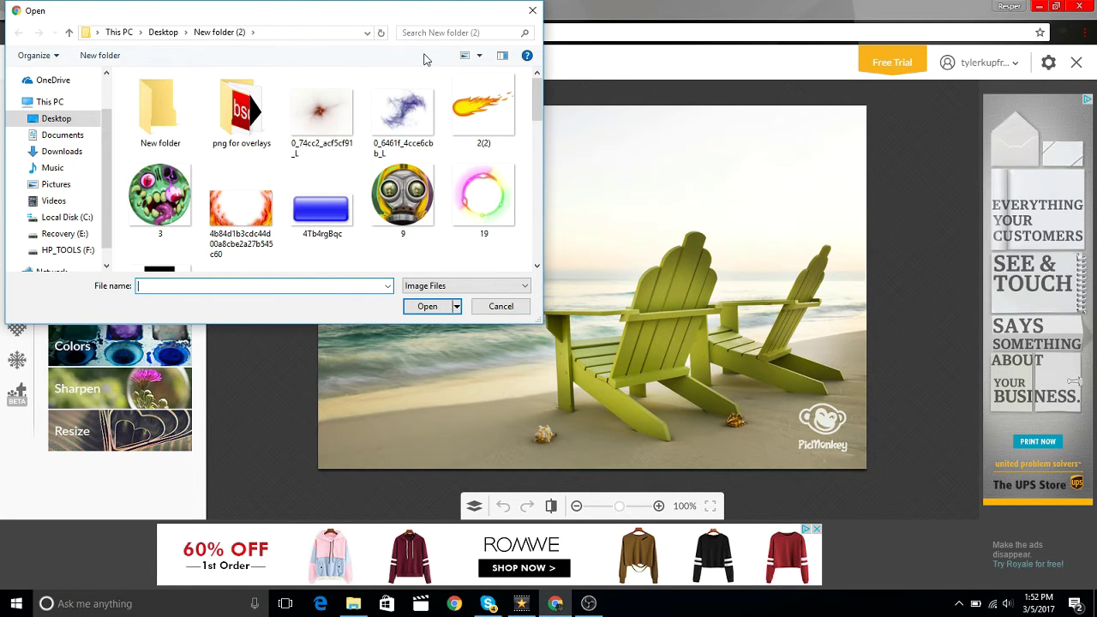
pyautogui.click(532, 11)
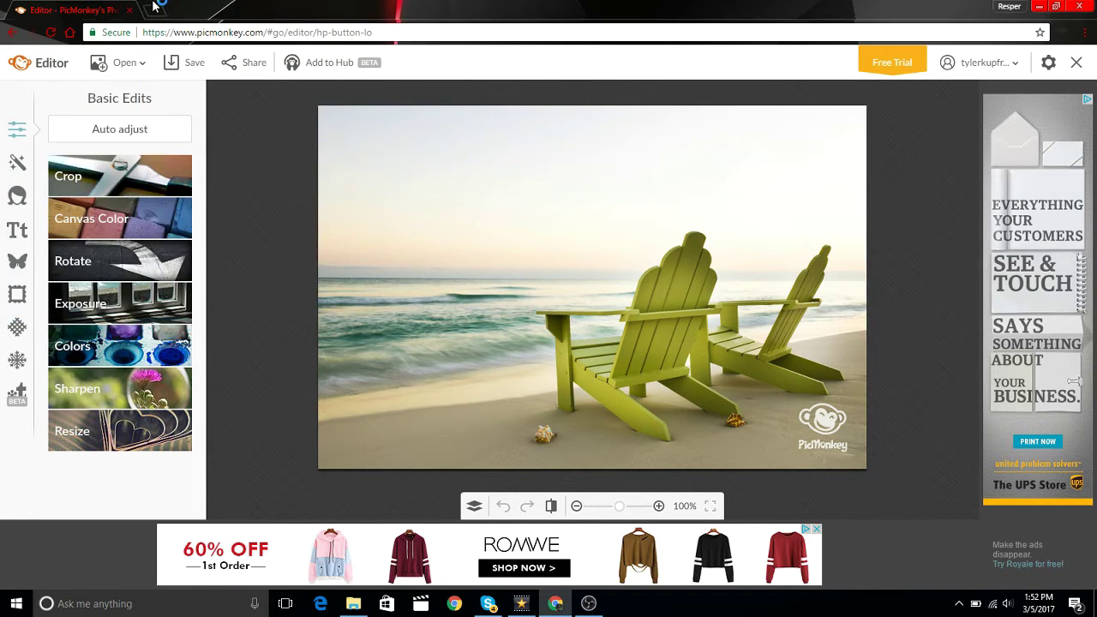
# In a new browser tab, search Google Images for "blank livestream overlay" and look through the template designs
pyautogui.click(156, 9)
pyautogui.write('bl')
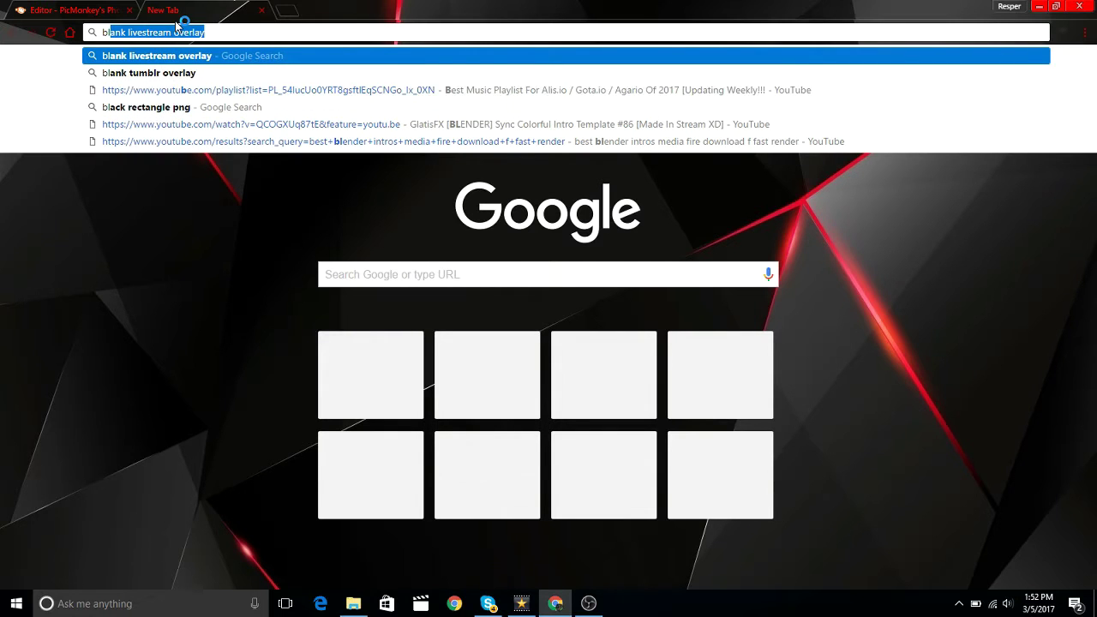
pyautogui.press('Return')
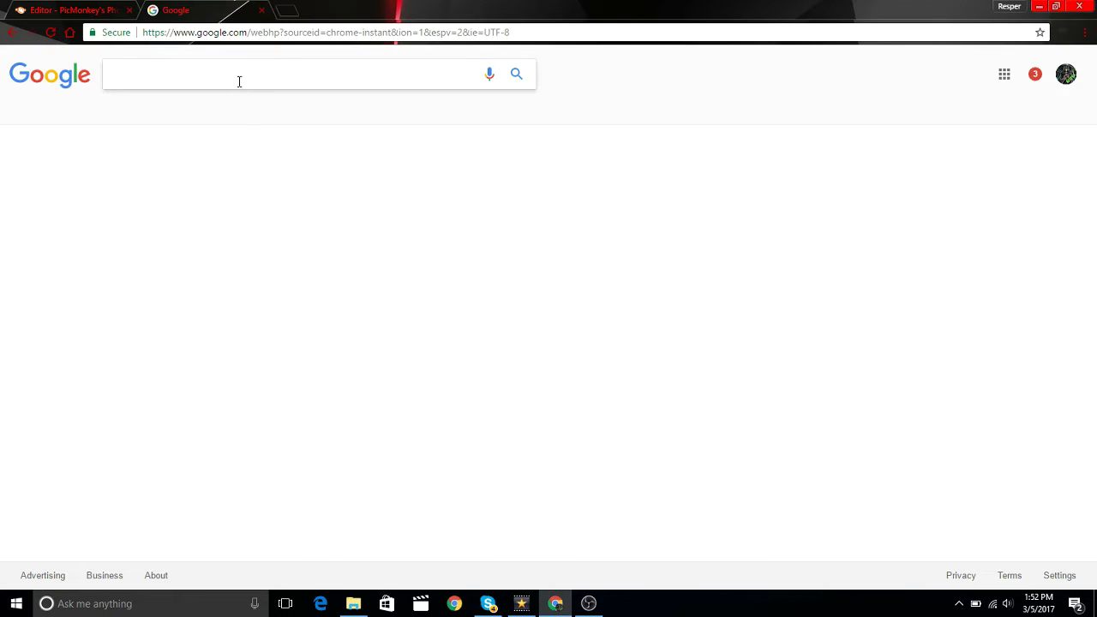
pyautogui.click(163, 136)
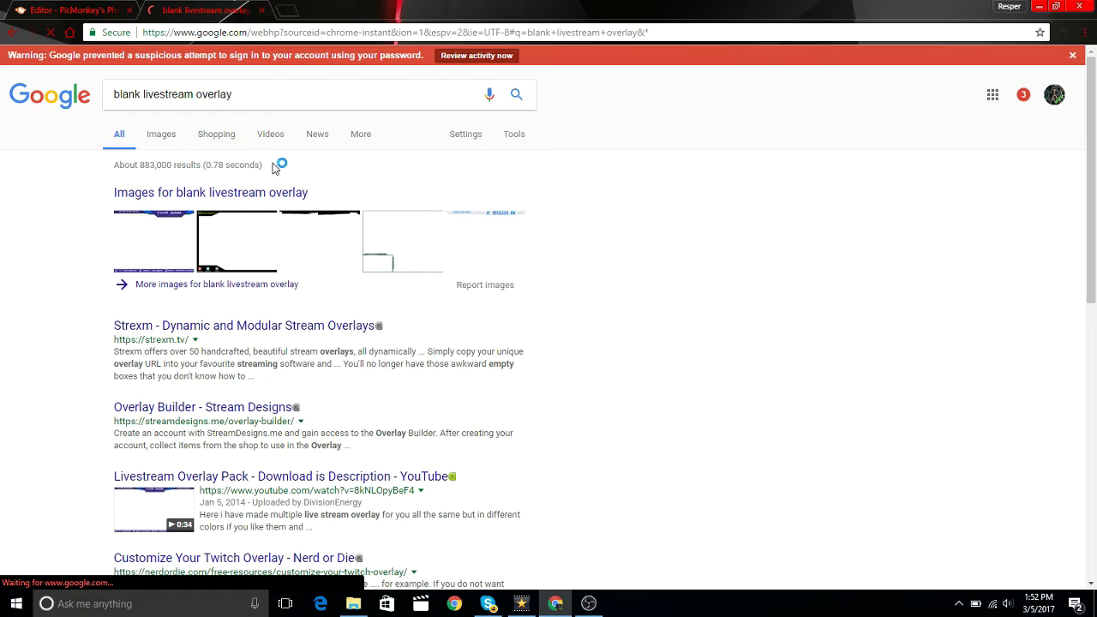
pyautogui.scroll(-3, 563, 393)
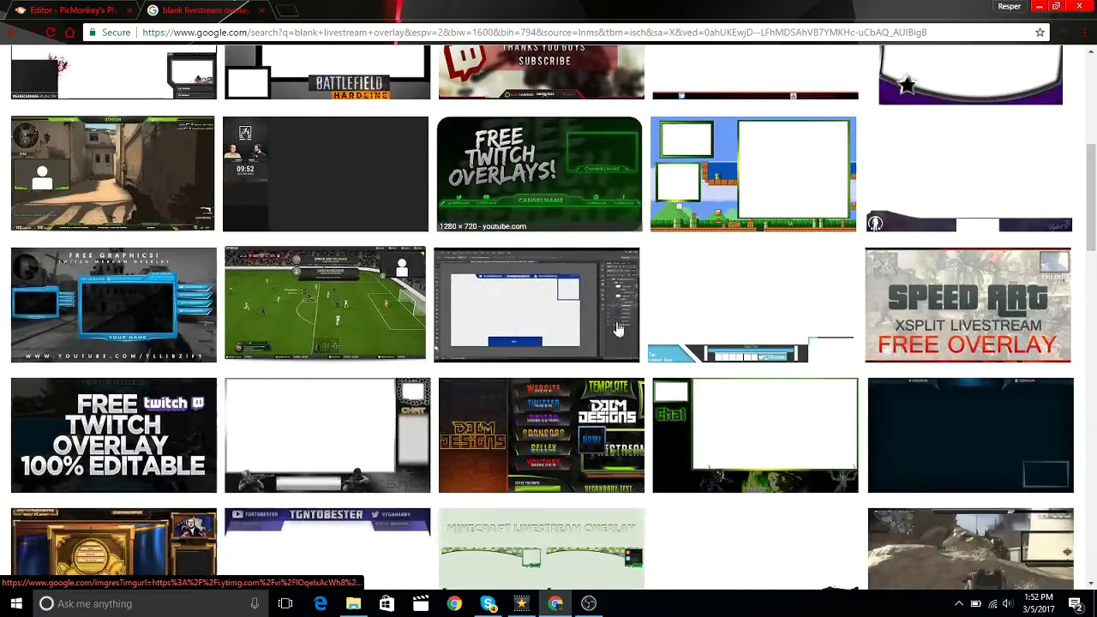
pyautogui.scroll(7, 660, 303)
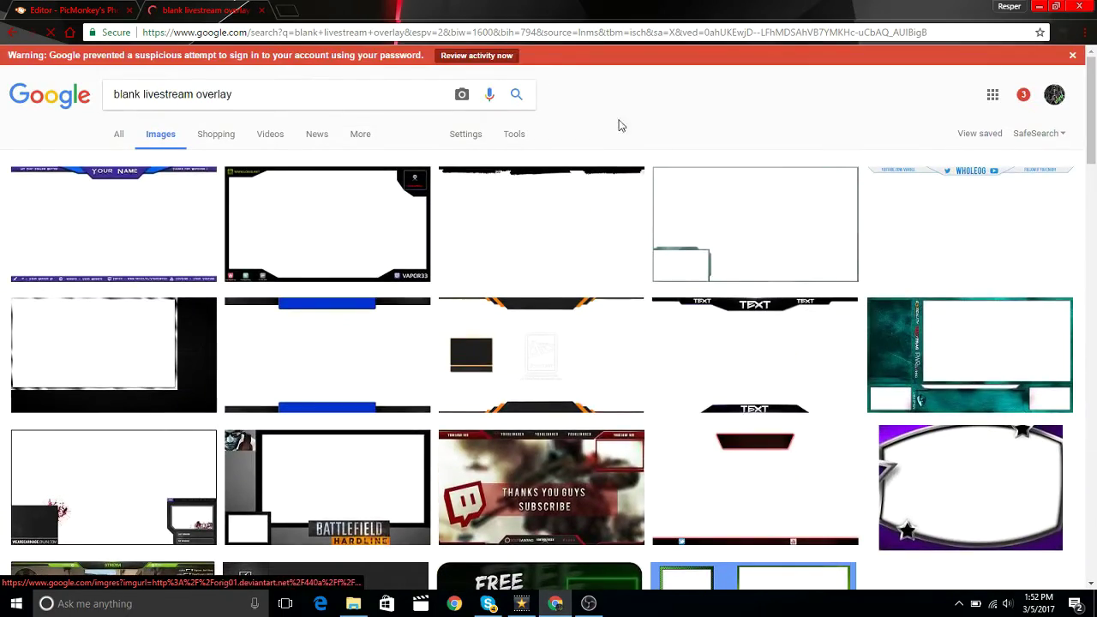
pyautogui.scroll(-10, 669, 223)
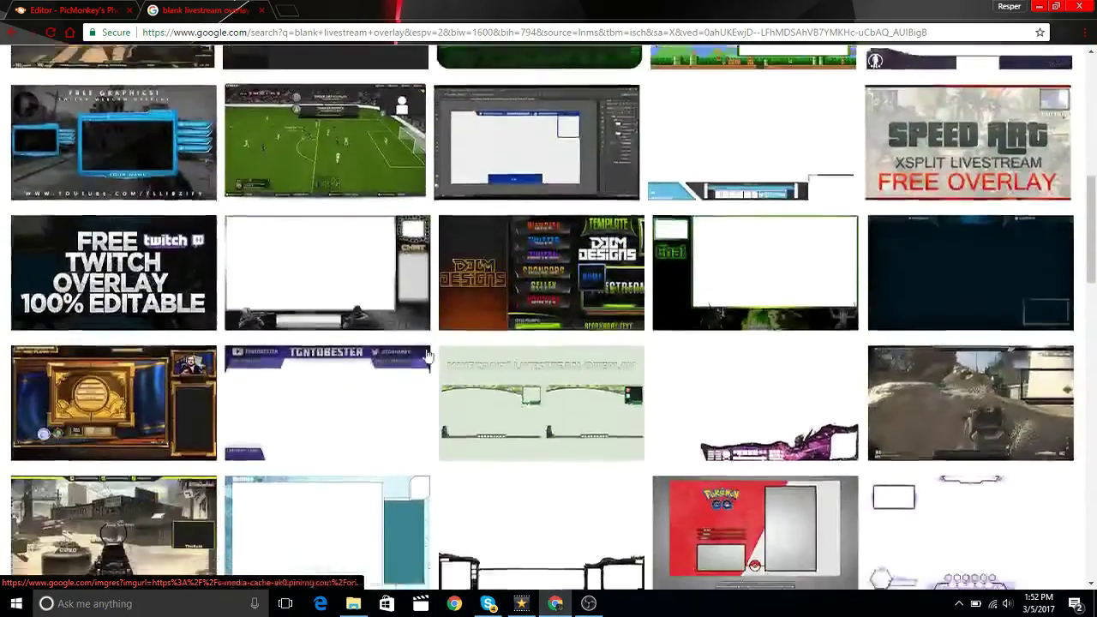
pyautogui.scroll(-8, 485, 385)
pyautogui.scroll(13, 558, 311)
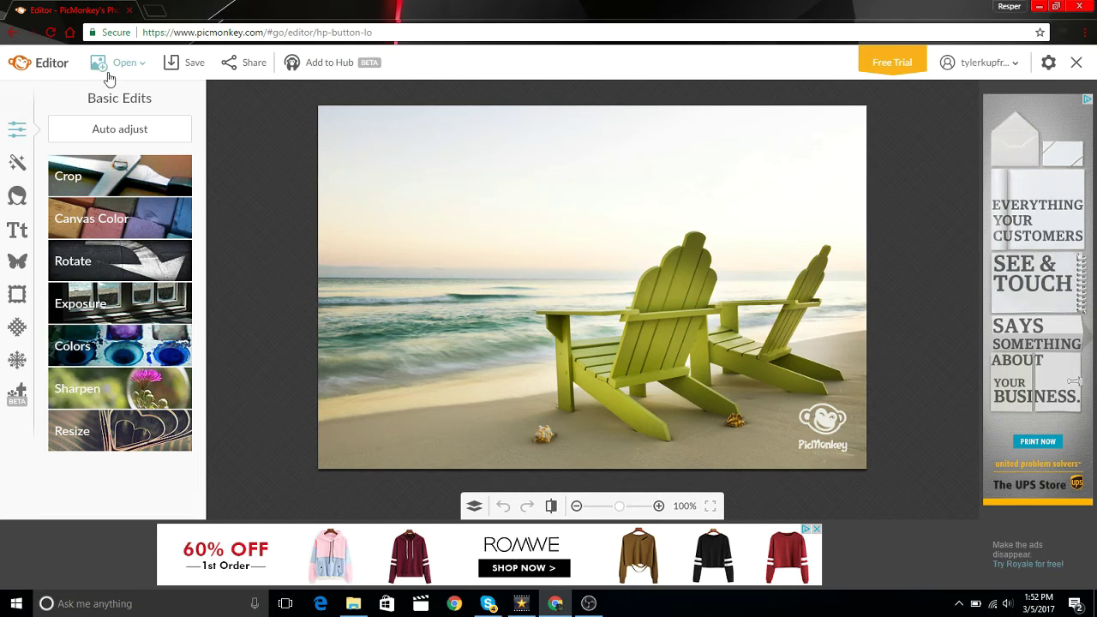
pyautogui.click(124, 64)
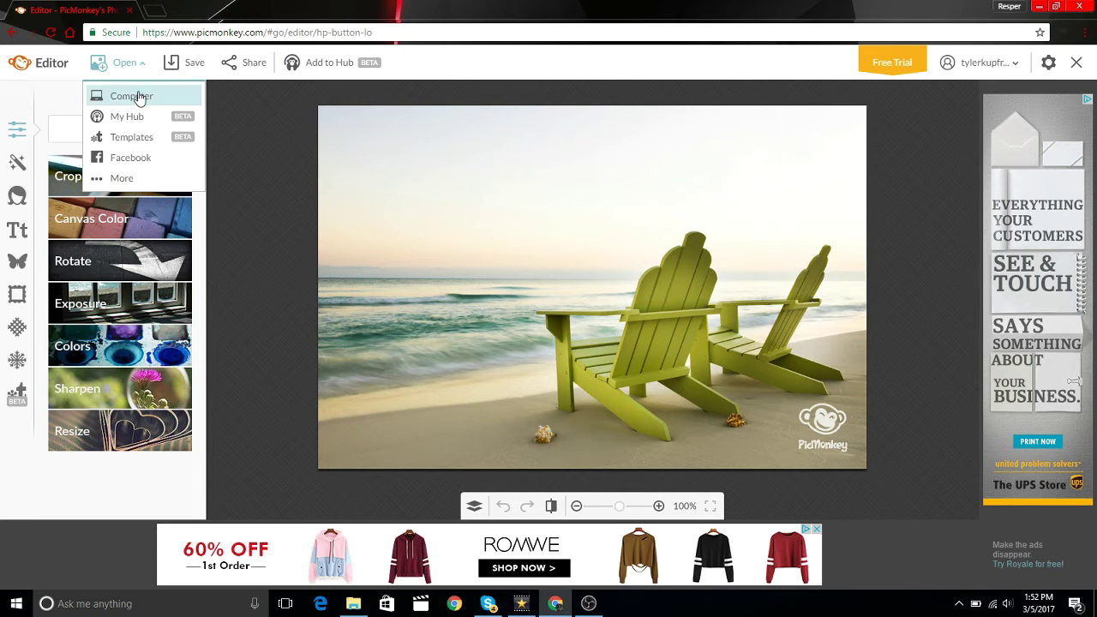
pyautogui.click(133, 95)
pyautogui.scroll(-2, 313, 165)
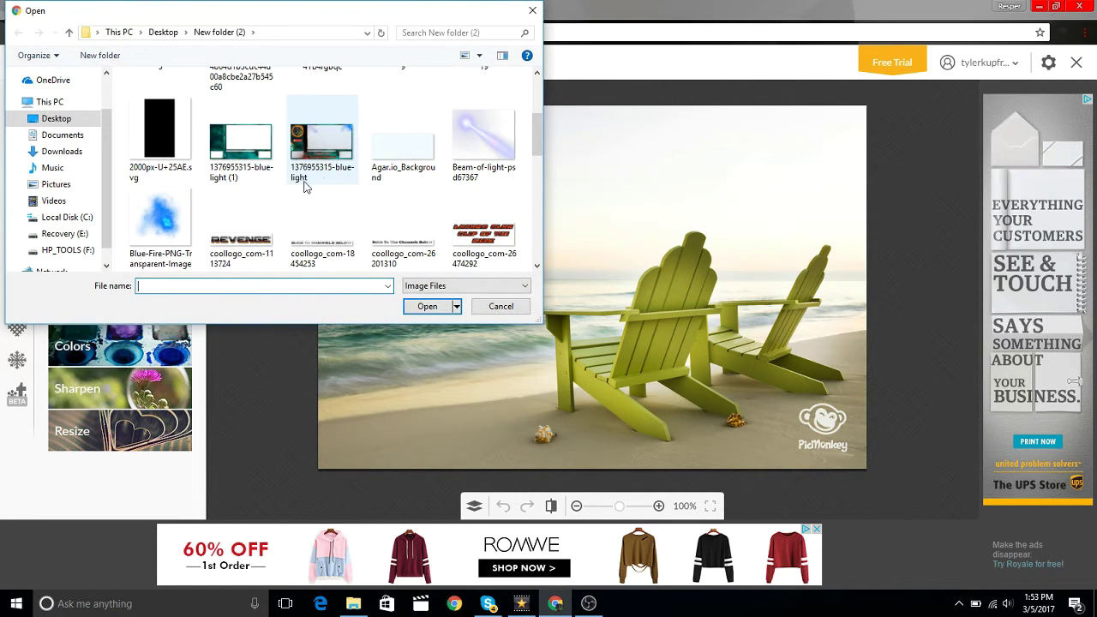
pyautogui.click(241, 146)
pyautogui.click(427, 306)
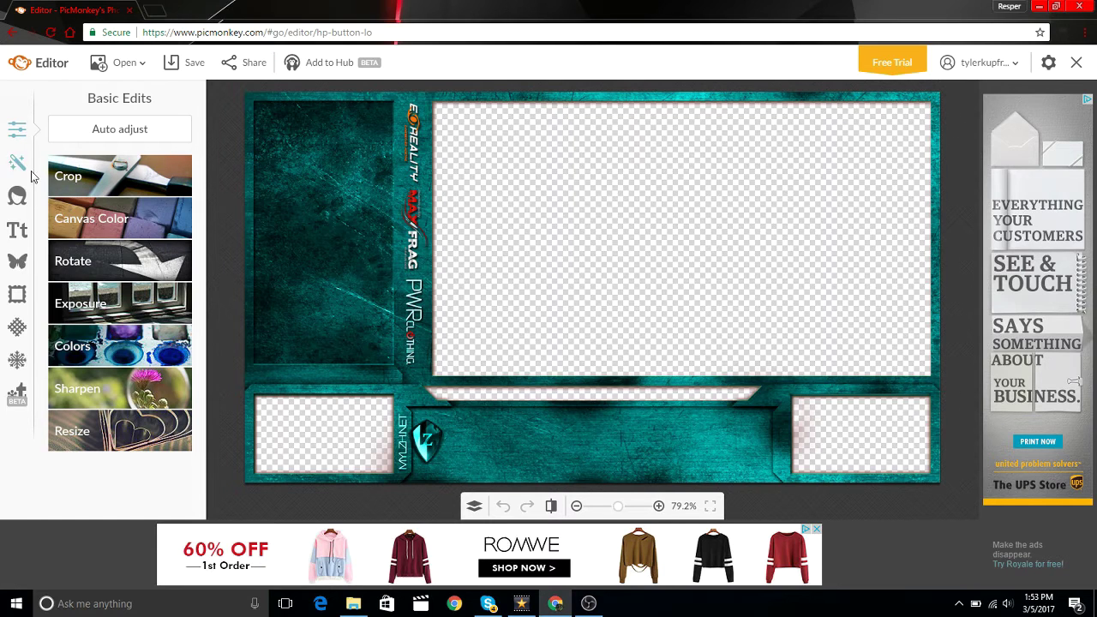
# Add the circular reaper picture "eaddc0fb89652a4bbb448cff1ac7876c" from the computer as a custom overlay
pyautogui.click(20, 267)
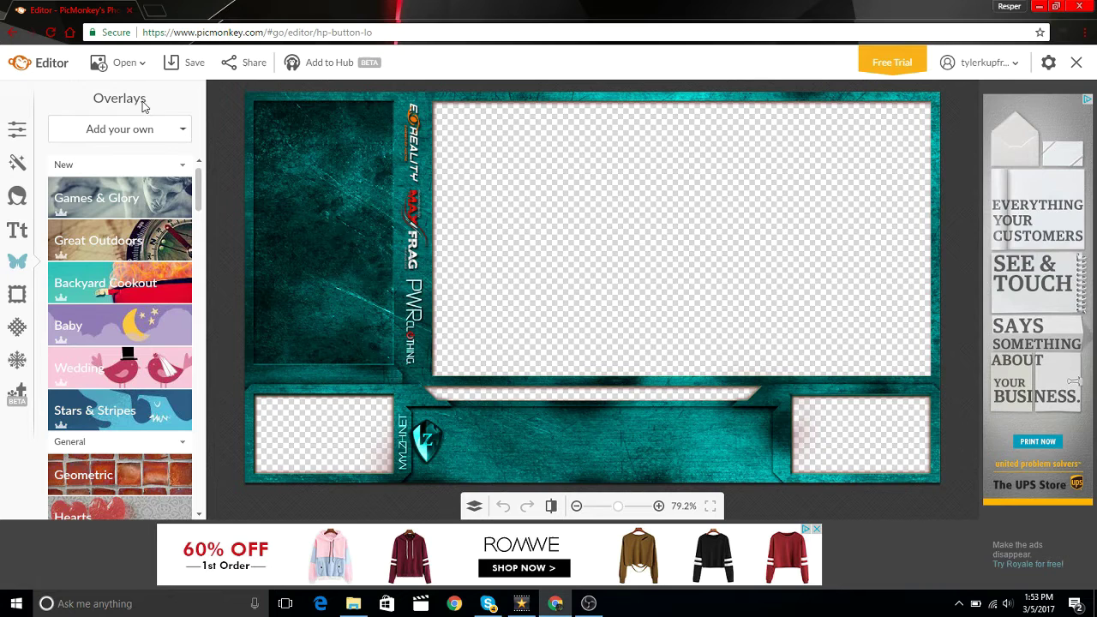
pyautogui.click(113, 139)
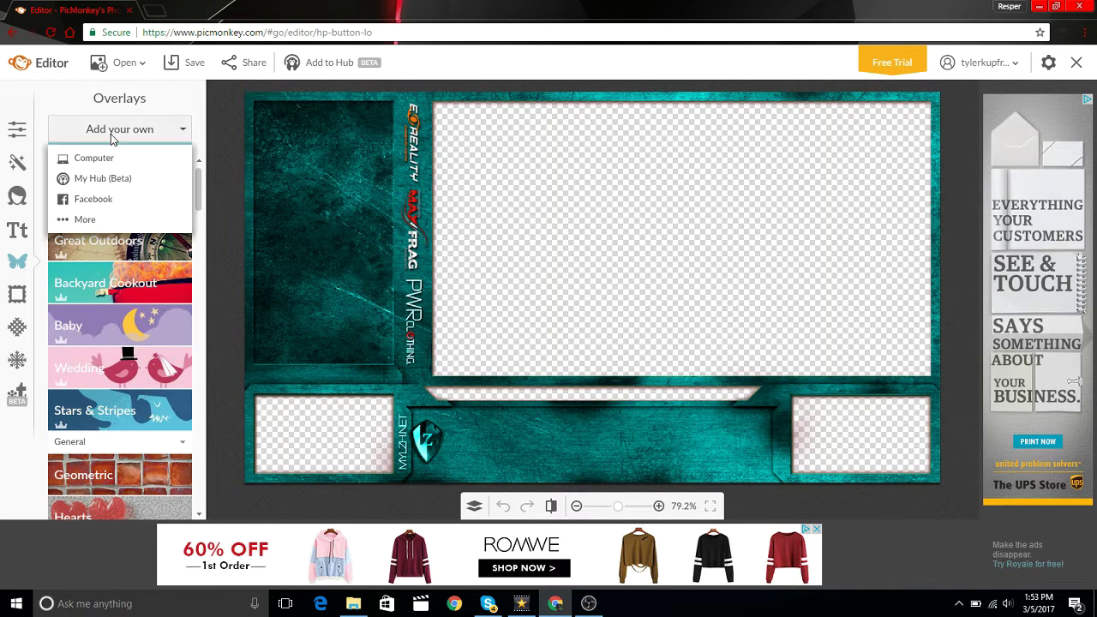
pyautogui.click(110, 157)
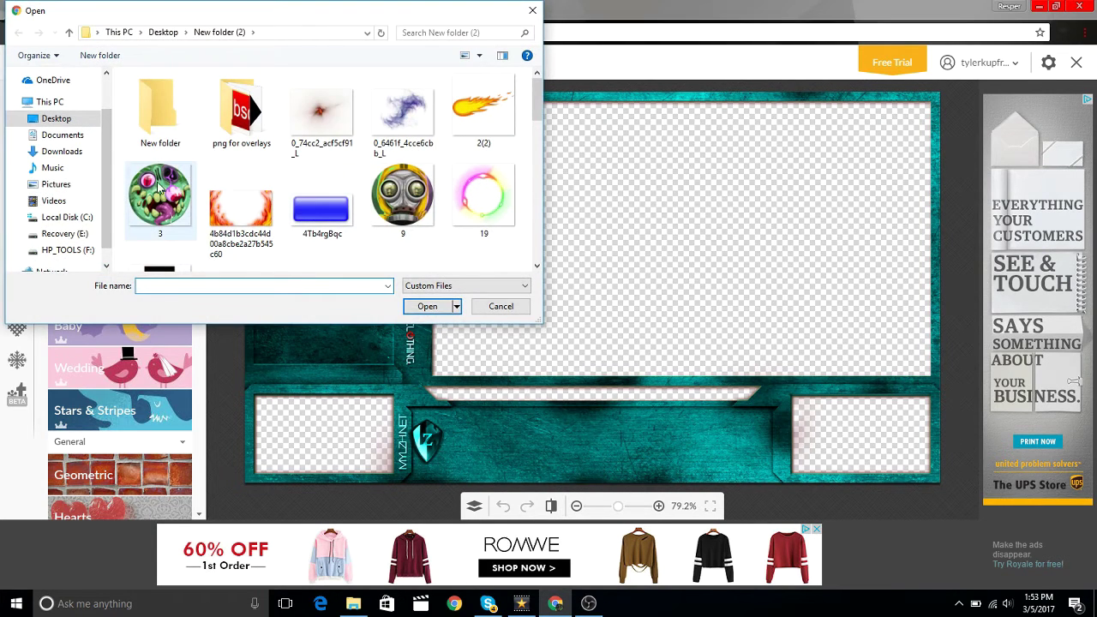
pyautogui.scroll(-1, 223, 176)
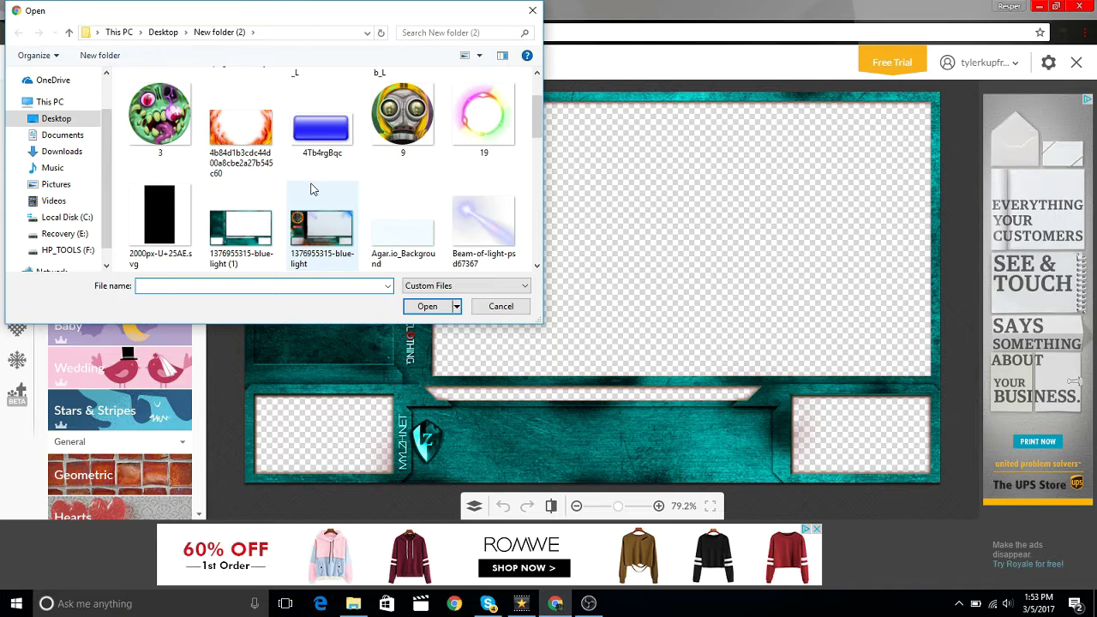
pyautogui.scroll(1, 248, 227)
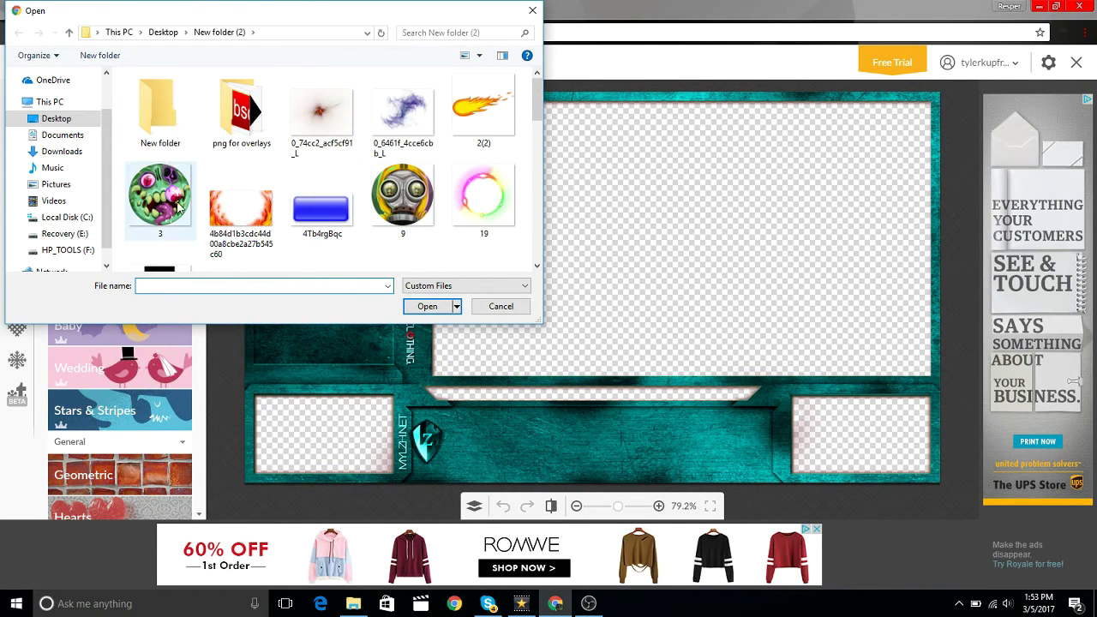
pyautogui.scroll(-5, 290, 169)
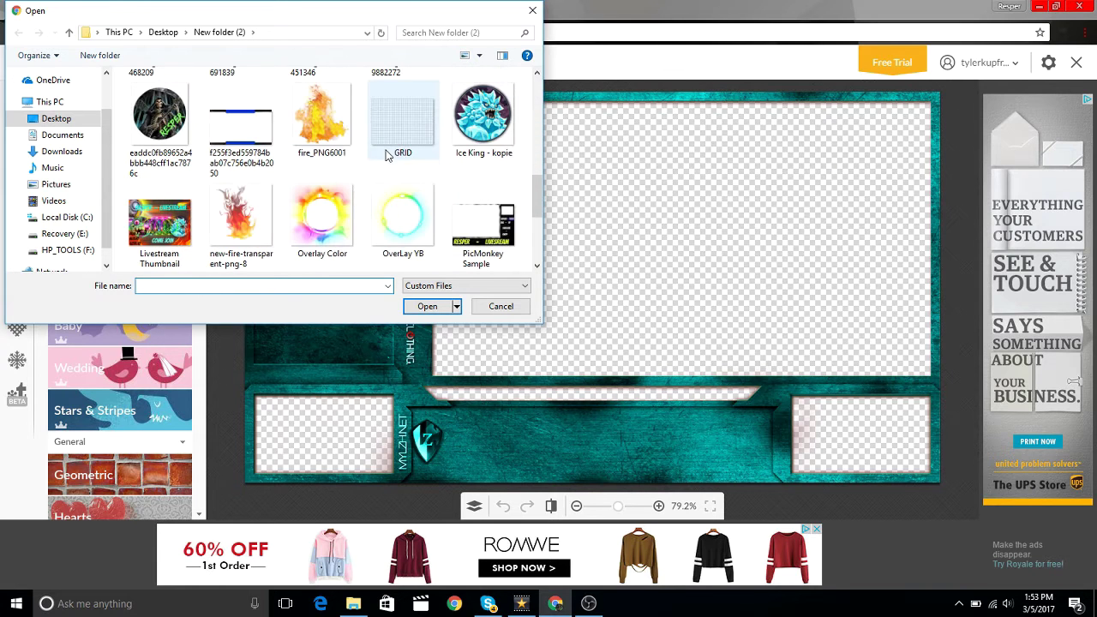
pyautogui.scroll(2, 290, 168)
pyautogui.scroll(-1, 258, 183)
pyautogui.click(162, 202)
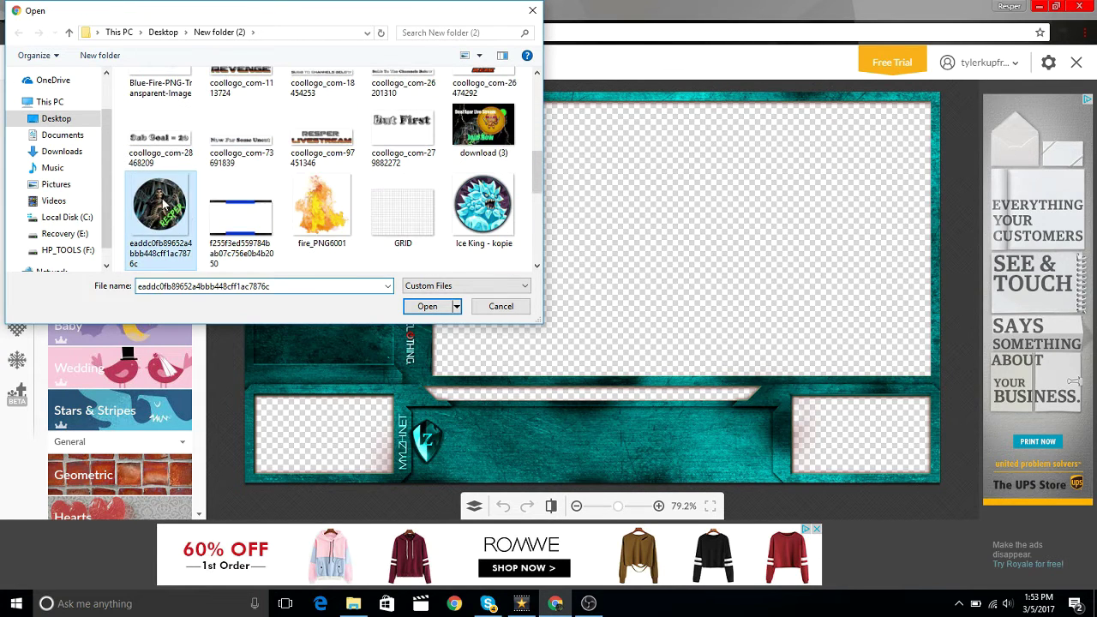
pyautogui.click(493, 309)
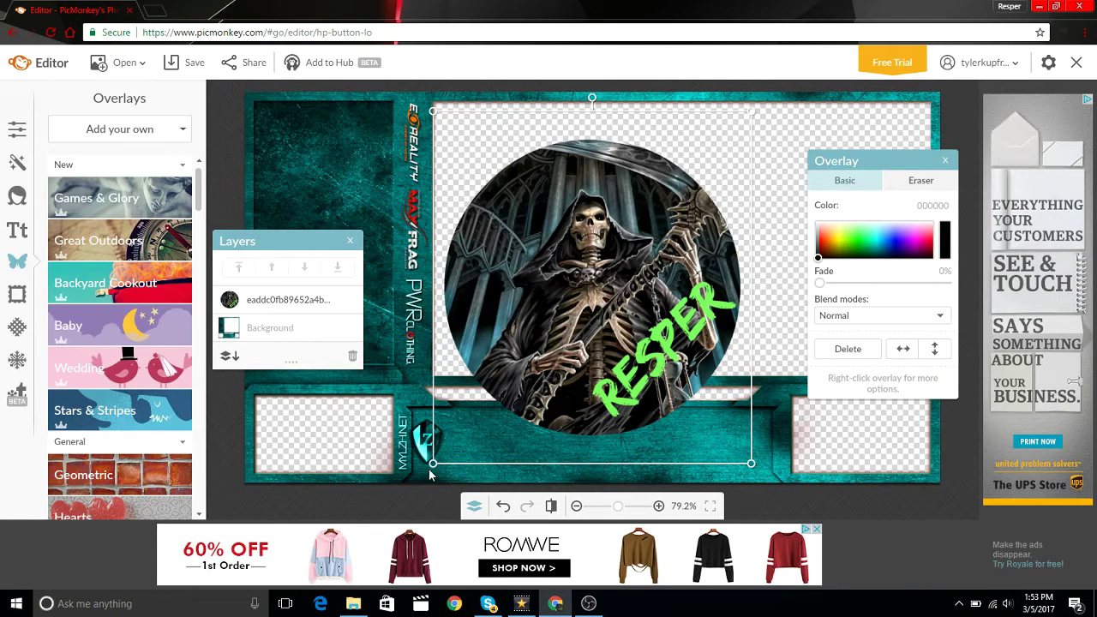
# Shrink the reaper overlay and place it in the upper part of the template's dark teal side box
pyautogui.click(426, 464)
pyautogui.click(513, 389)
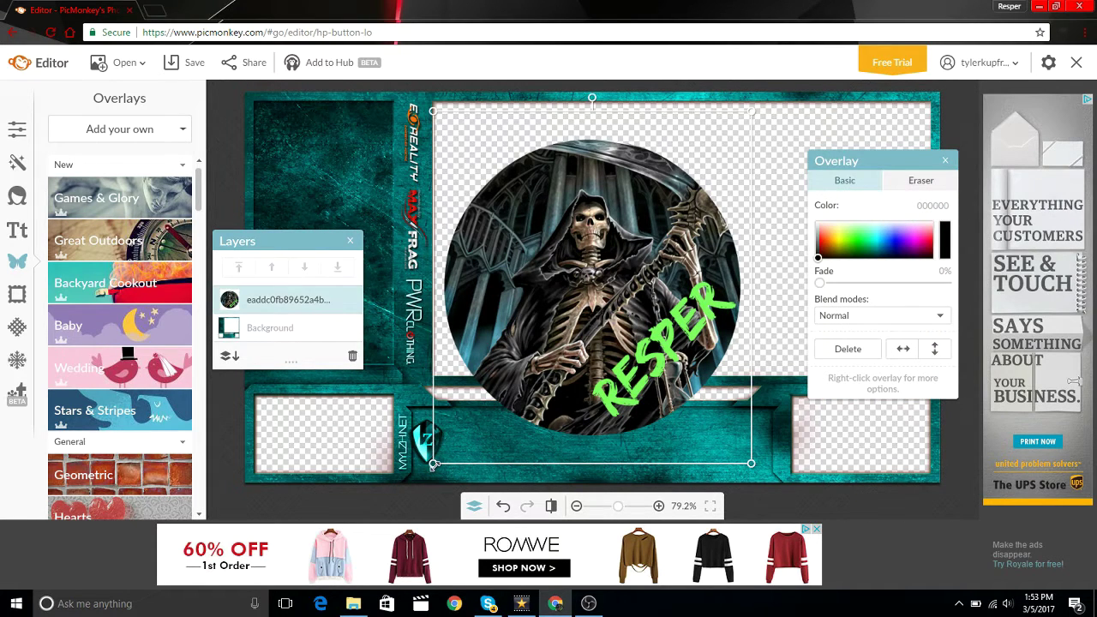
pyautogui.moveTo(435, 464); pyautogui.dragTo(632, 261)
pyautogui.moveTo(661, 188); pyautogui.dragTo(299, 181)
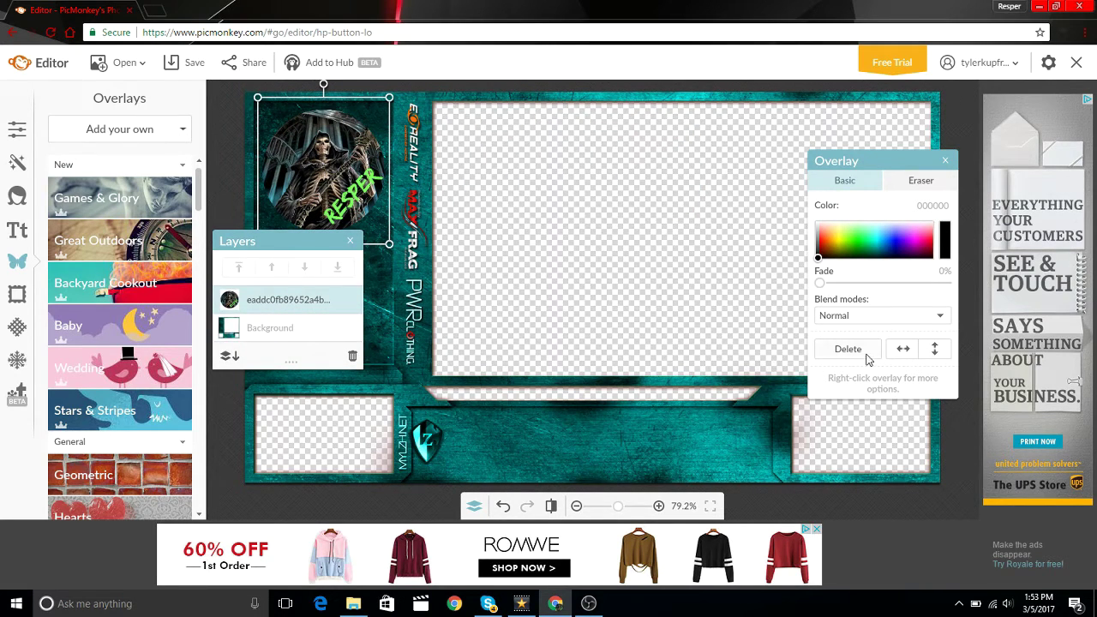
# Add the fire ring image "PNGPIX-COM-Fire-Flame-Circle-Transparent-PNG-Image" from the computer as another custom overlay
pyautogui.click(90, 131)
pyautogui.click(121, 166)
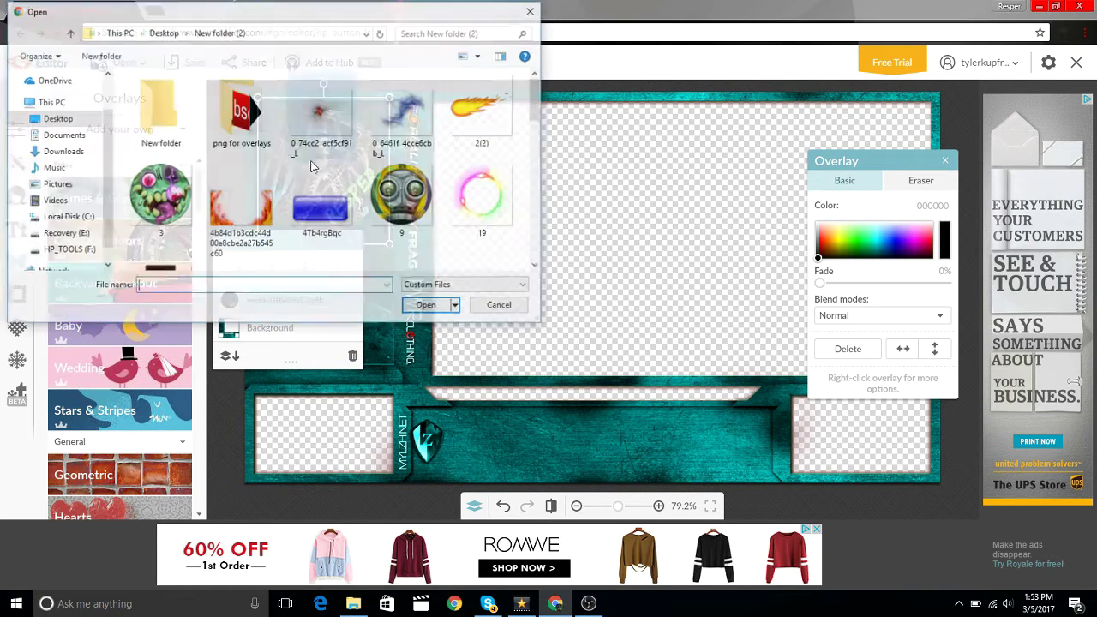
pyautogui.scroll(-1, 349, 171)
pyautogui.scroll(-2, 360, 184)
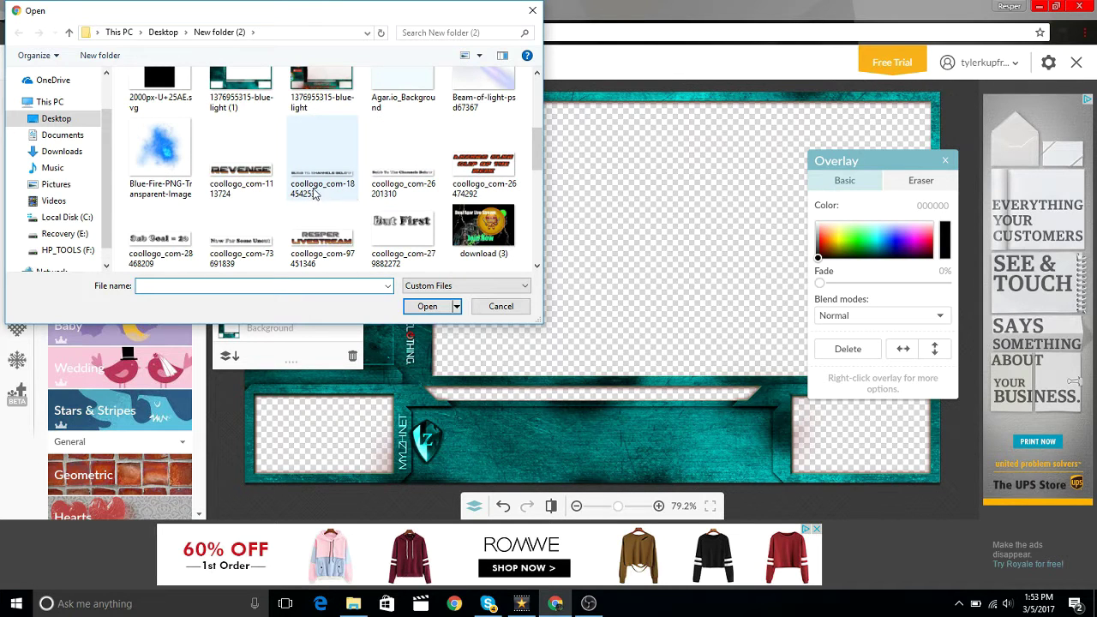
pyautogui.scroll(3, 394, 184)
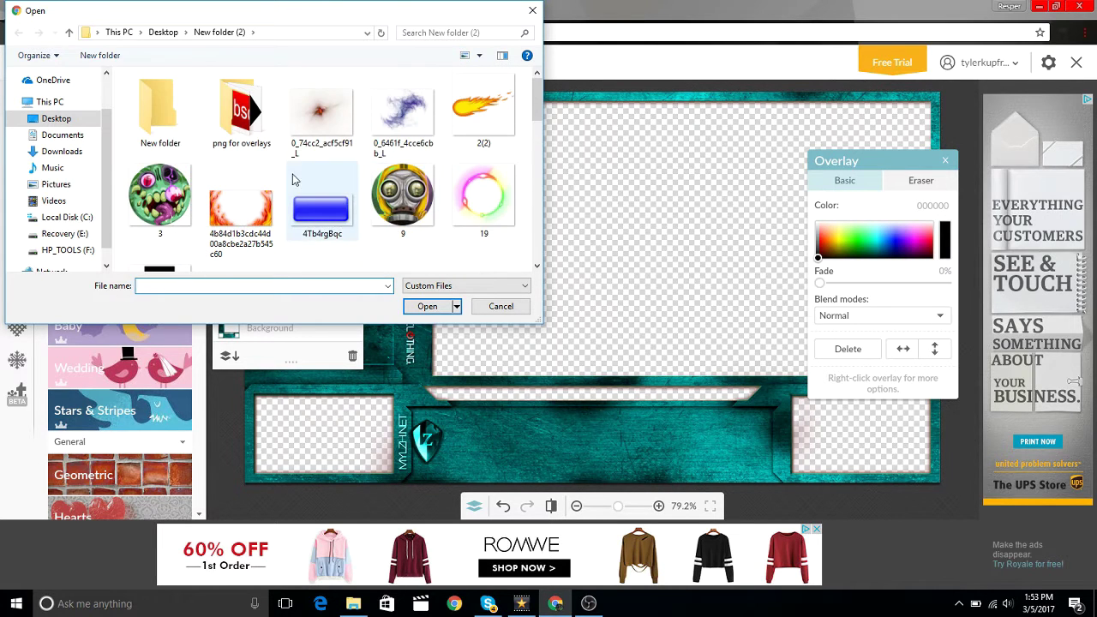
pyautogui.scroll(-3, 330, 202)
pyautogui.scroll(-4, 334, 221)
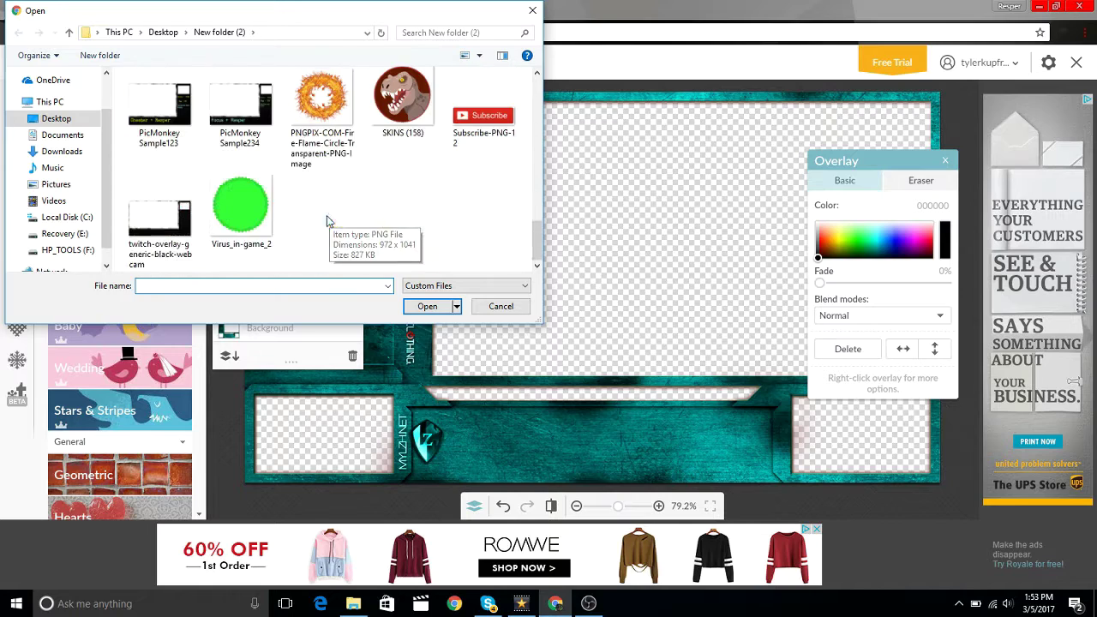
pyautogui.click(321, 116)
pyautogui.click(426, 307)
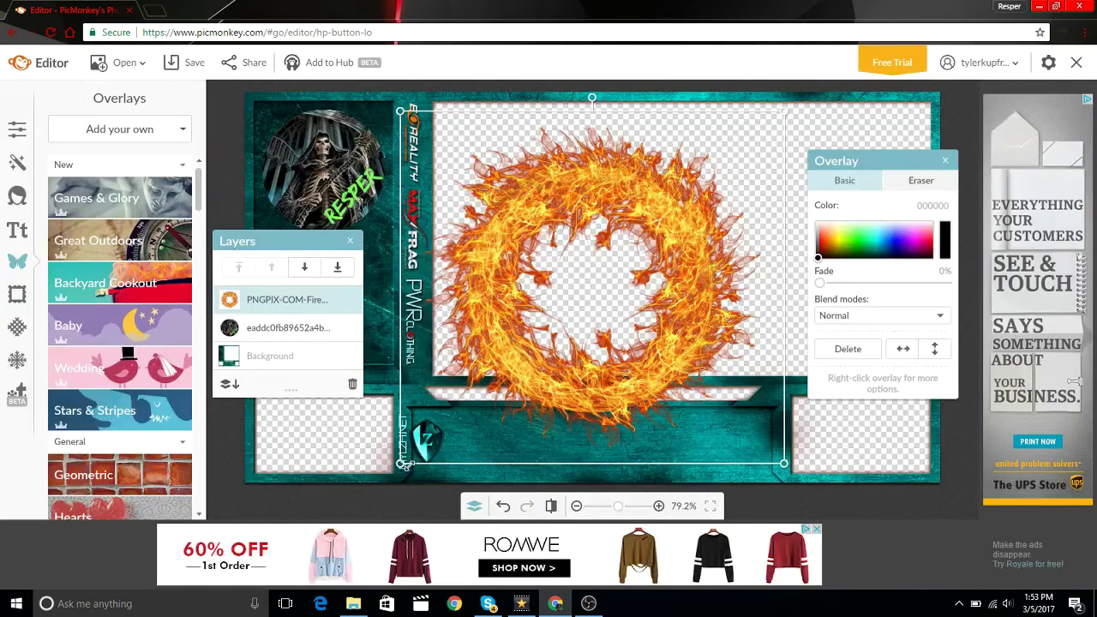
# Scale the fire ring down and position it around the reaper picture, slightly larger than the picture
pyautogui.moveTo(399, 463); pyautogui.dragTo(286, 198)
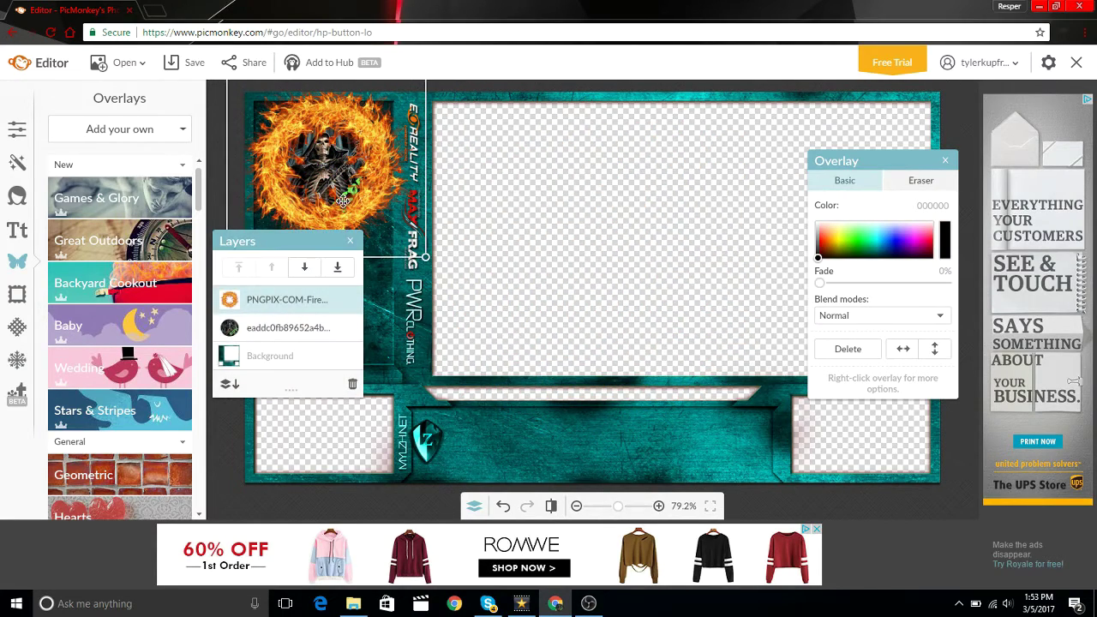
pyautogui.moveTo(425, 255); pyautogui.dragTo(449, 285)
pyautogui.moveTo(384, 220)
pyautogui.mouseDown()
pyautogui.moveTo(380, 206)
pyautogui.moveTo(385, 219)
pyautogui.mouseUp()
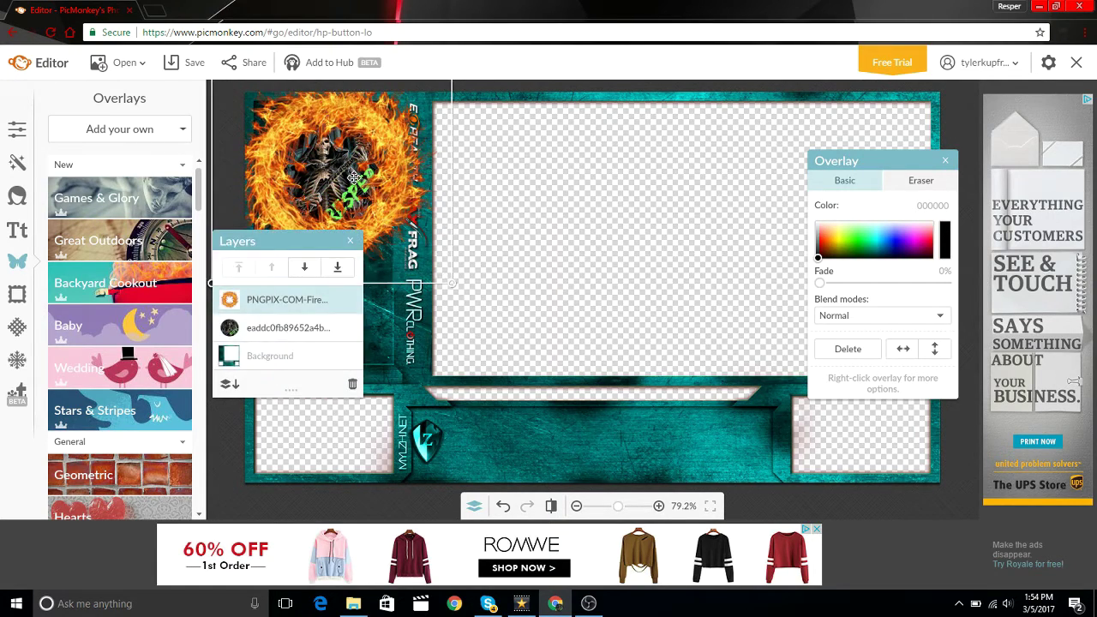
# Move the fire ring and the reaper picture apart into the template's large transparent area, and select the ring
pyautogui.moveTo(352, 175); pyautogui.dragTo(502, 214)
pyautogui.moveTo(326, 153); pyautogui.dragTo(683, 204)
pyautogui.click(543, 204)
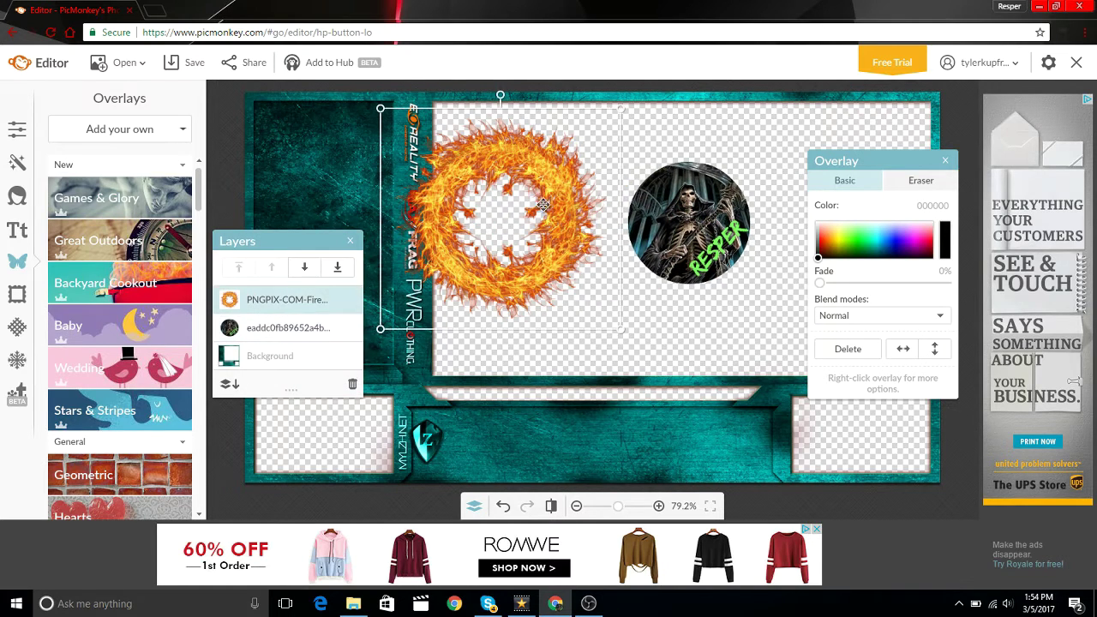
# Delete the round reaper picture and move the fire ring over the upper part of the dark teal side box
pyautogui.click(692, 224)
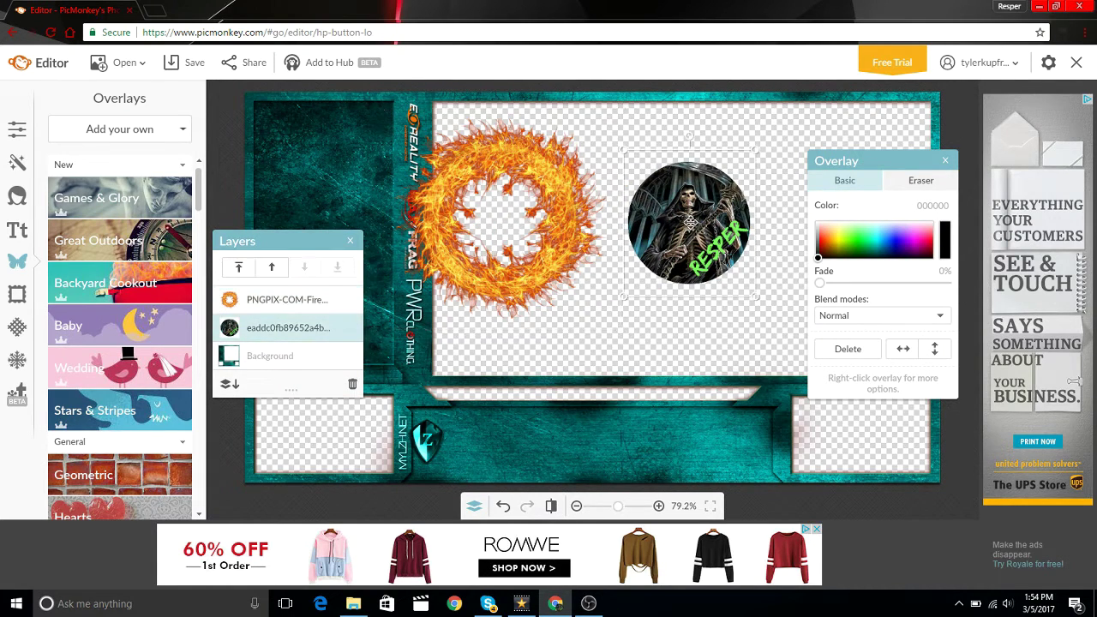
pyautogui.press('Delete')
pyautogui.moveTo(504, 206); pyautogui.dragTo(317, 192)
# Add the reaper image "eaddc0fb89652a4bbb448cff1ac7876c" from the computer as a custom overlay and shrink it within the large transparent area
pyautogui.click(174, 137)
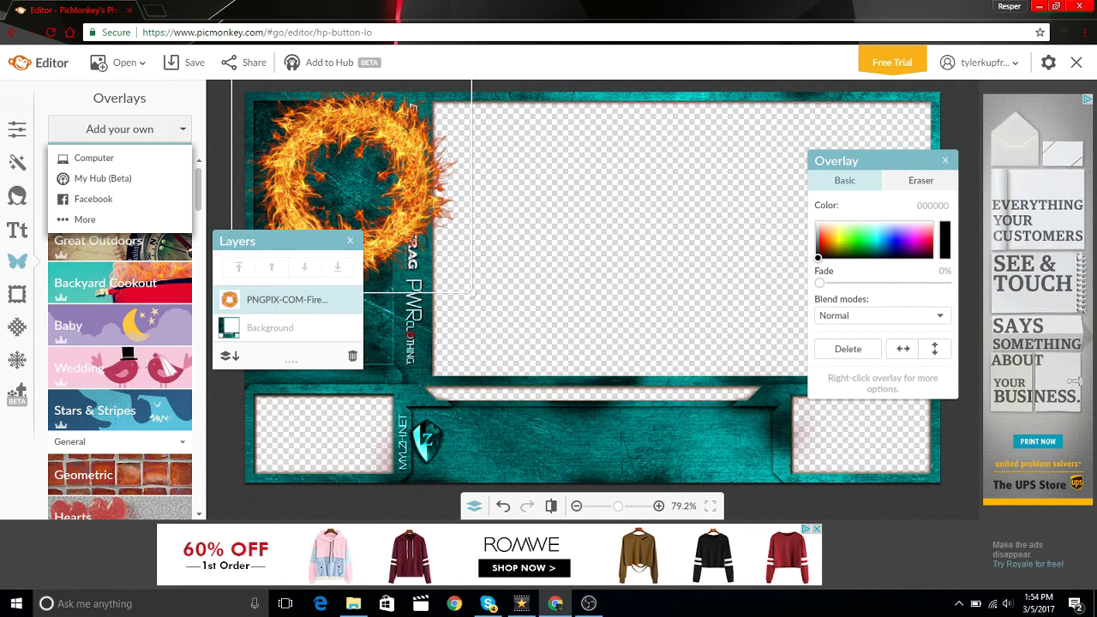
pyautogui.click(168, 167)
pyautogui.scroll(-3, 307, 198)
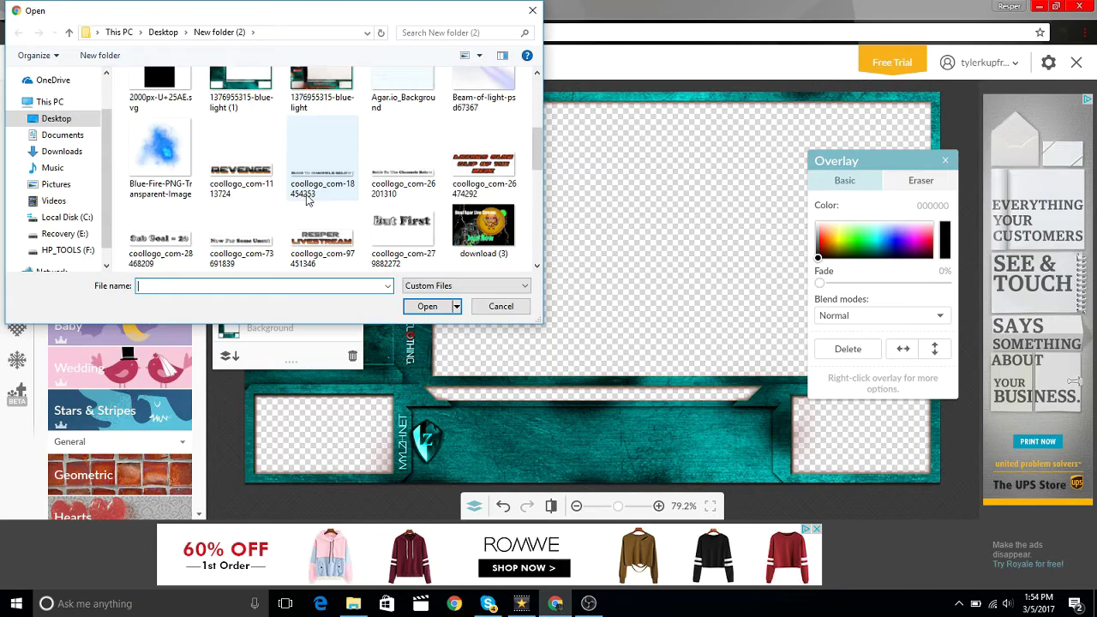
pyautogui.scroll(3, 309, 201)
pyautogui.scroll(-6, 330, 210)
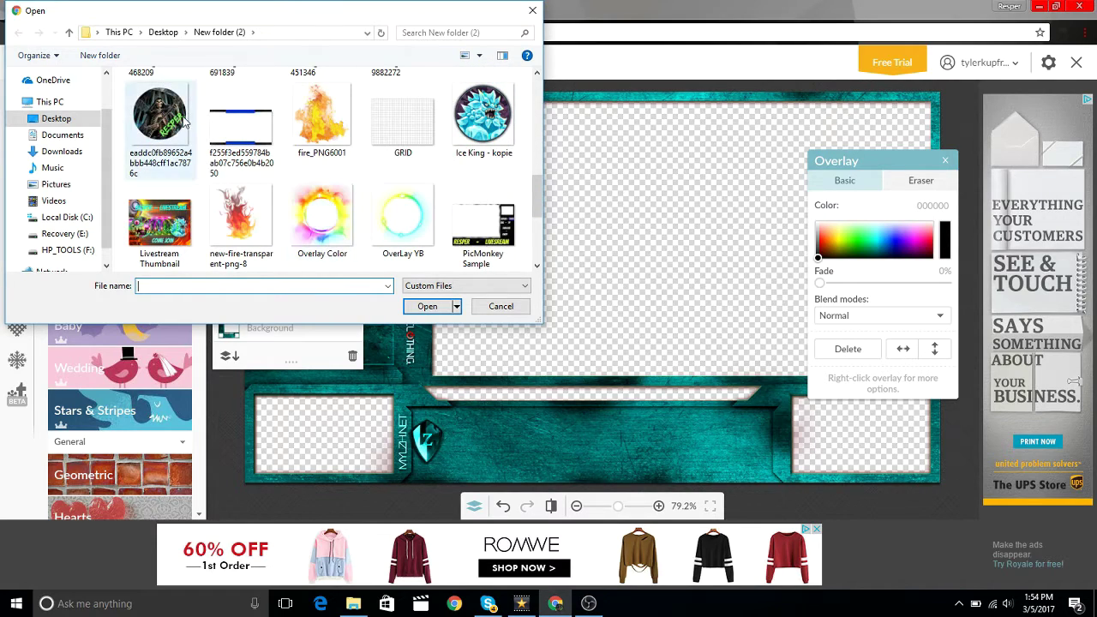
pyautogui.click(183, 123)
pyautogui.click(443, 307)
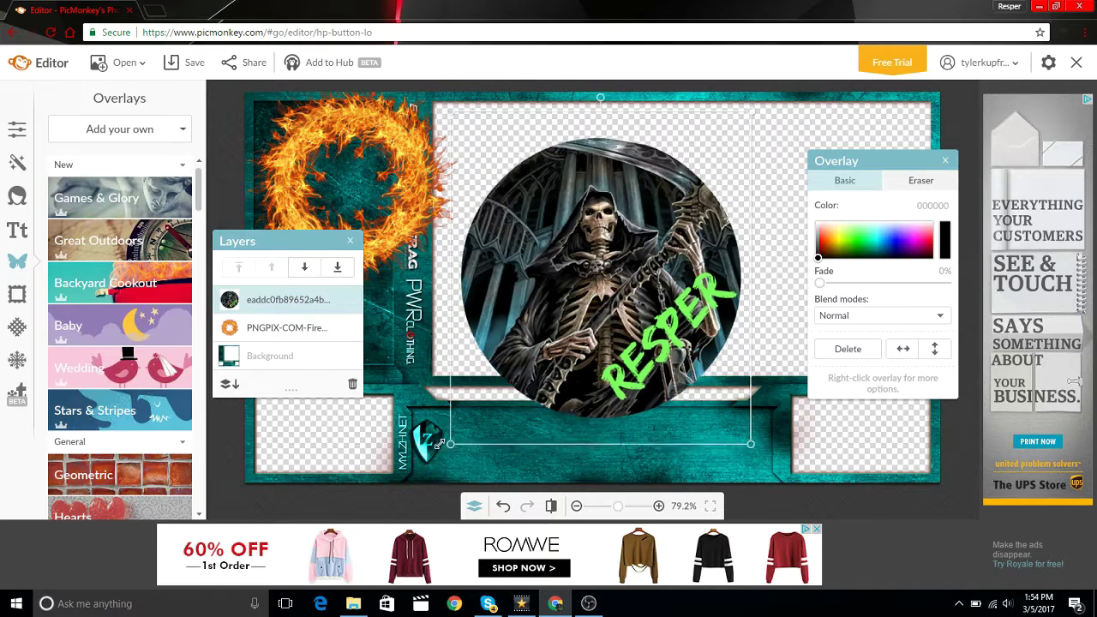
pyautogui.moveTo(434, 461); pyautogui.dragTo(607, 307)
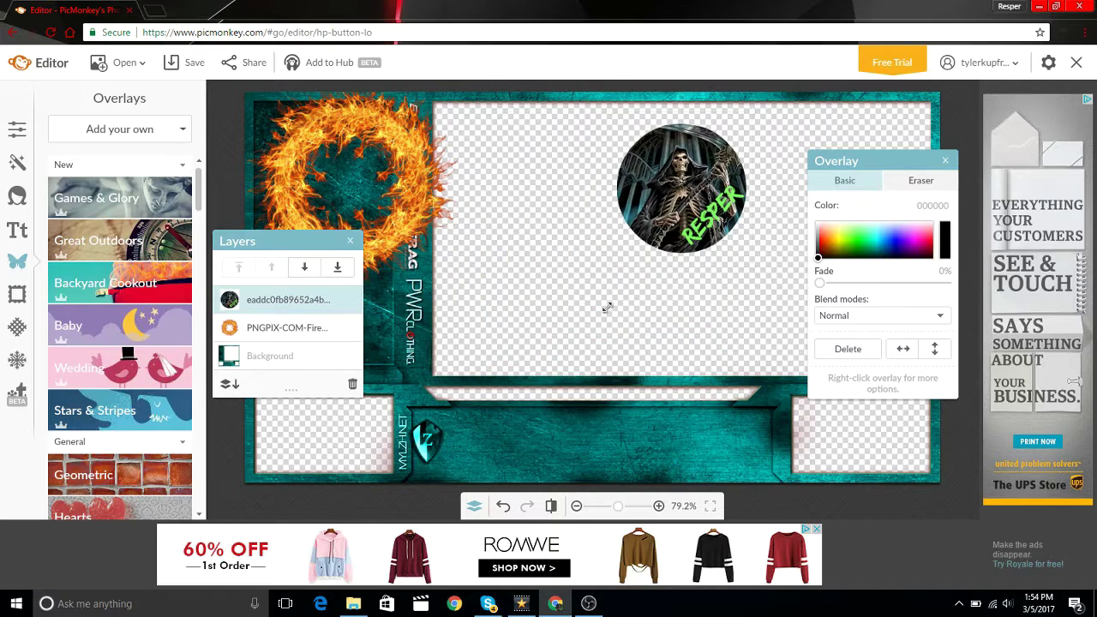
# Shrink the fire ring and fit it into the upper part of the dark teal side box
pyautogui.click(348, 226)
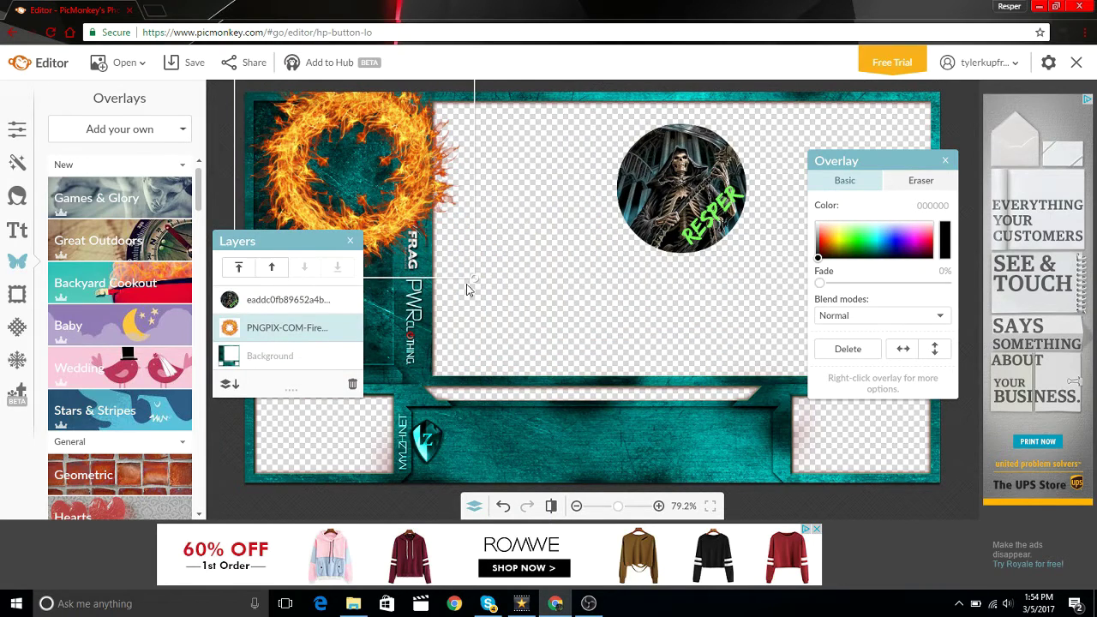
pyautogui.moveTo(470, 276); pyautogui.dragTo(385, 211)
pyautogui.moveTo(309, 152); pyautogui.dragTo(319, 167)
pyautogui.moveTo(249, 226); pyautogui.dragTo(233, 241)
pyautogui.moveTo(304, 178); pyautogui.dragTo(313, 179)
# Place the reaper picture on the fire ring, scale it to fit inside the flames, and close the layer list
pyautogui.moveTo(693, 225); pyautogui.dragTo(350, 197)
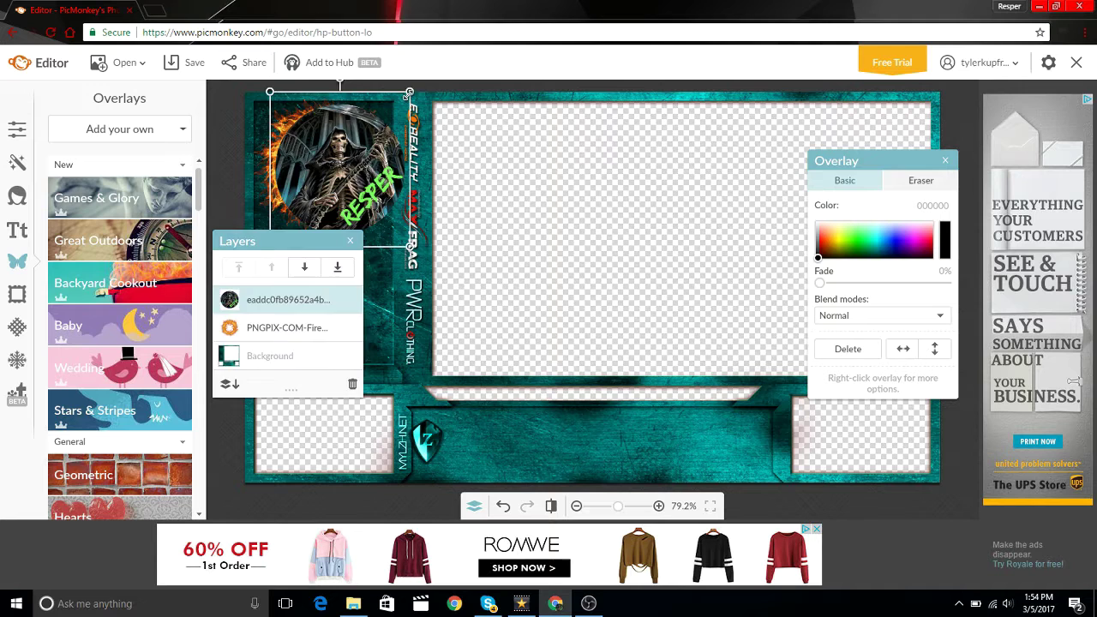
pyautogui.moveTo(407, 95); pyautogui.dragTo(379, 129)
pyautogui.moveTo(327, 170); pyautogui.dragTo(326, 152)
pyautogui.moveTo(385, 106); pyautogui.dragTo(381, 110)
pyautogui.moveTo(343, 153); pyautogui.dragTo(343, 164)
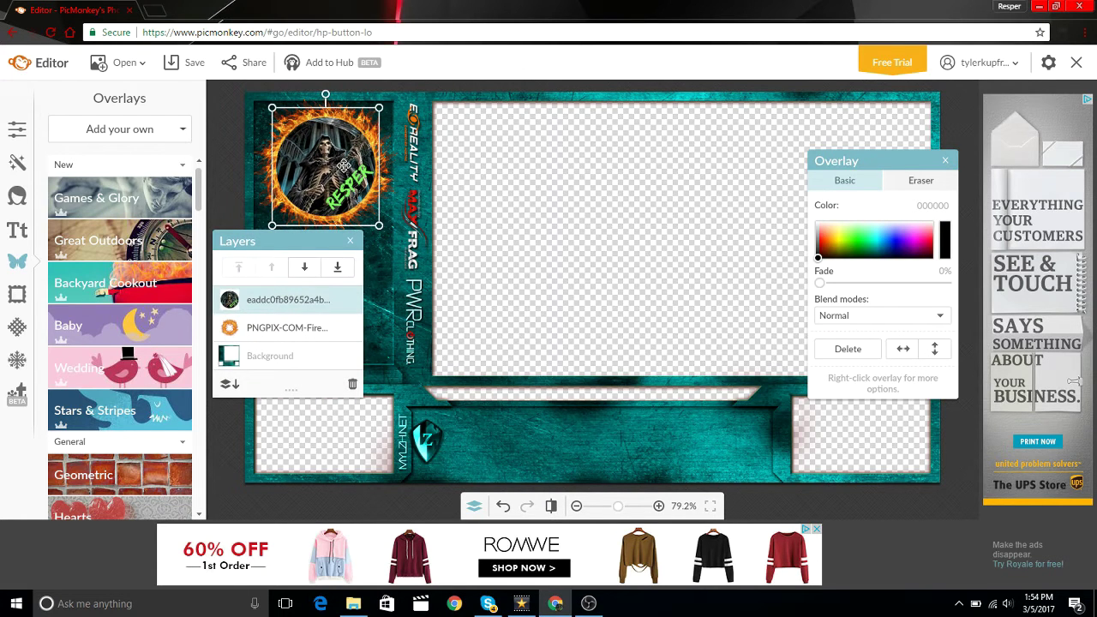
pyautogui.click(451, 232)
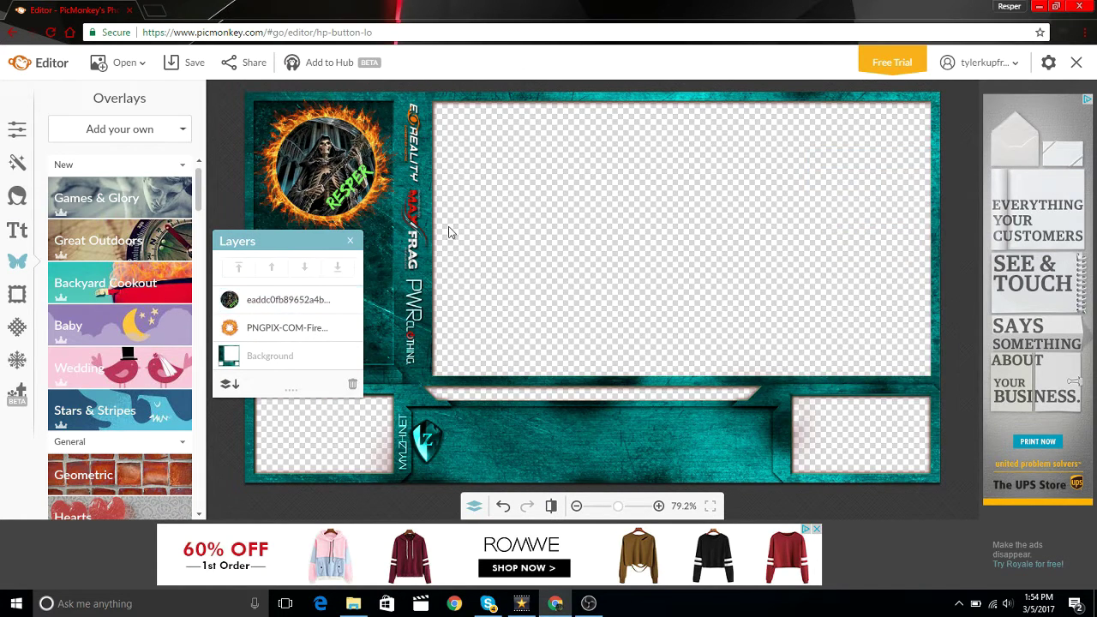
pyautogui.click(350, 241)
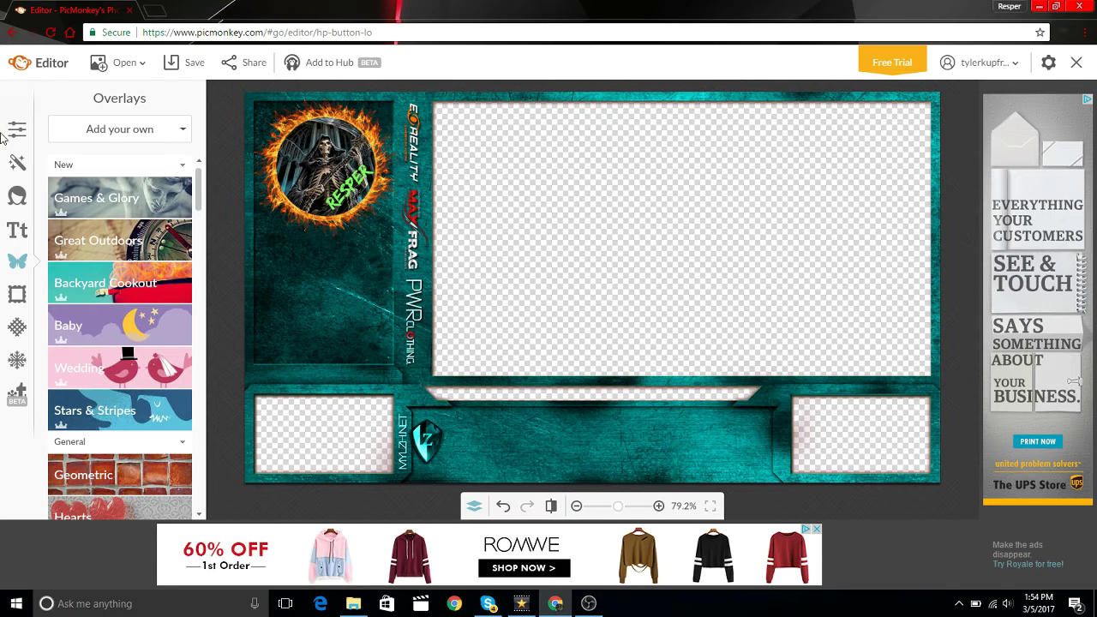
# Add the image "Blue-Fire-PNG-Transparent-Image" from the computer as a custom overlay
pyautogui.click(141, 133)
pyautogui.click(100, 157)
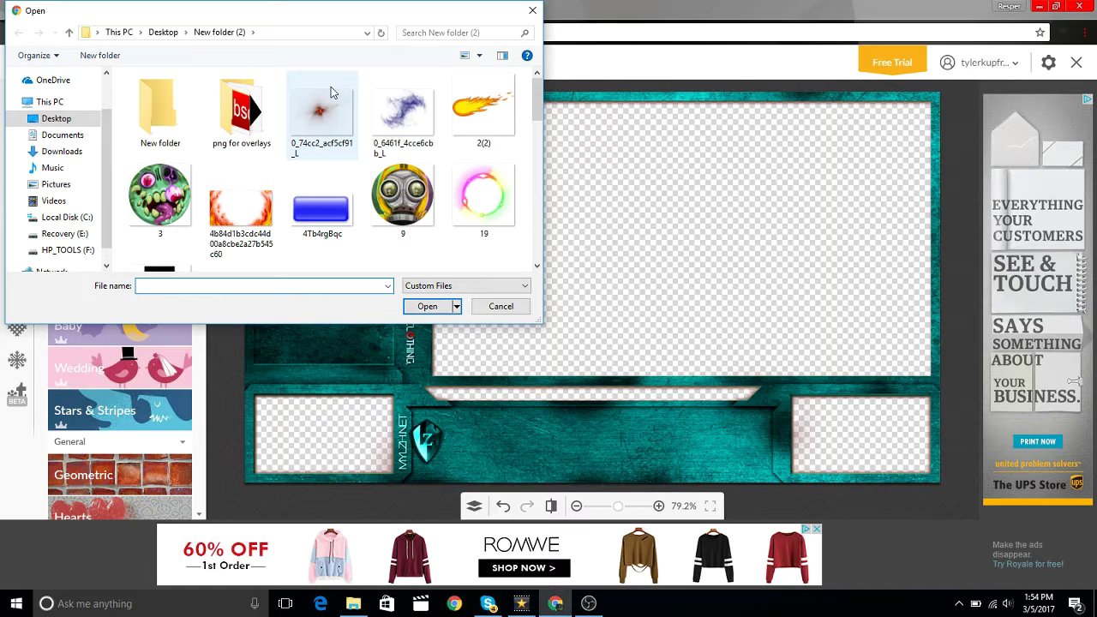
pyautogui.scroll(-3, 355, 183)
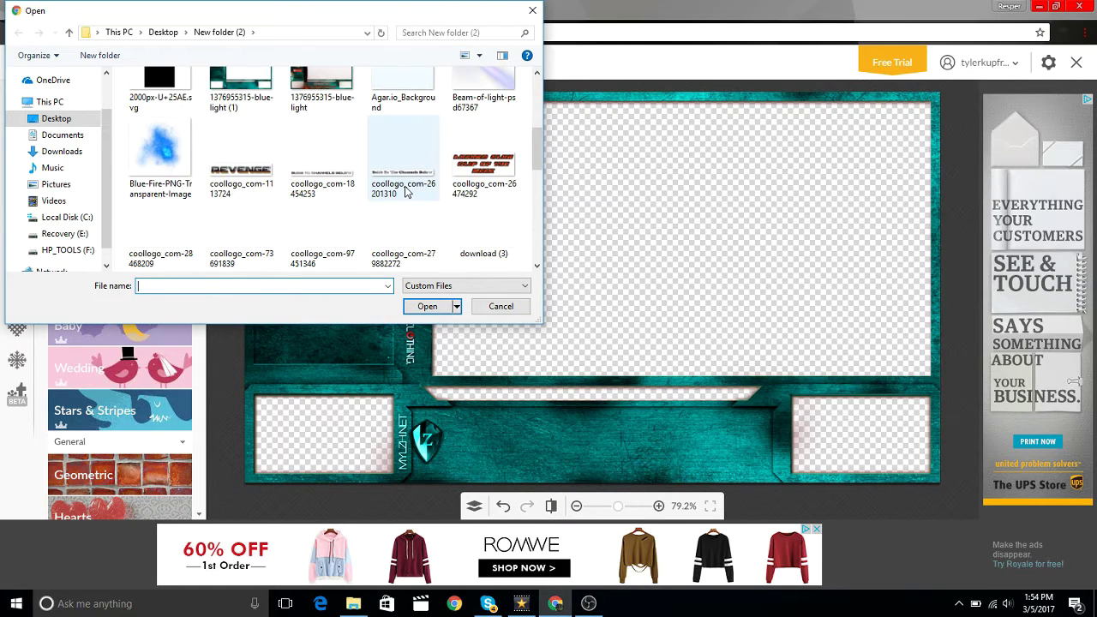
pyautogui.click(174, 144)
pyautogui.click(428, 306)
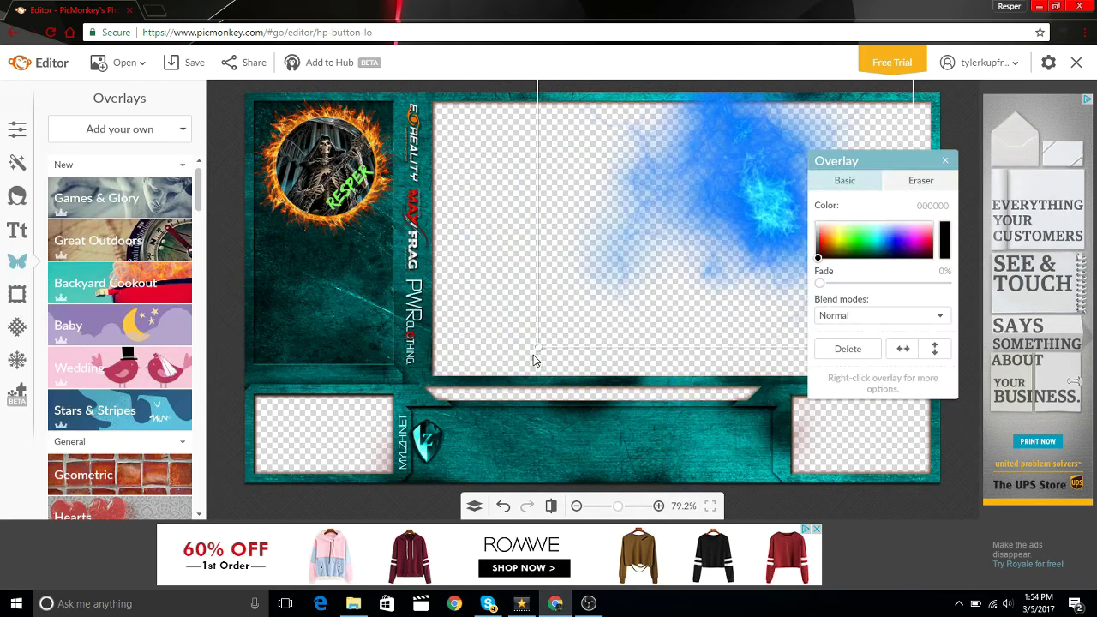
# Shrink the blue fire and place it over the template's upper right corner
pyautogui.moveTo(535, 346); pyautogui.dragTo(660, 238)
pyautogui.moveTo(760, 142); pyautogui.dragTo(858, 121)
pyautogui.click(509, 220)
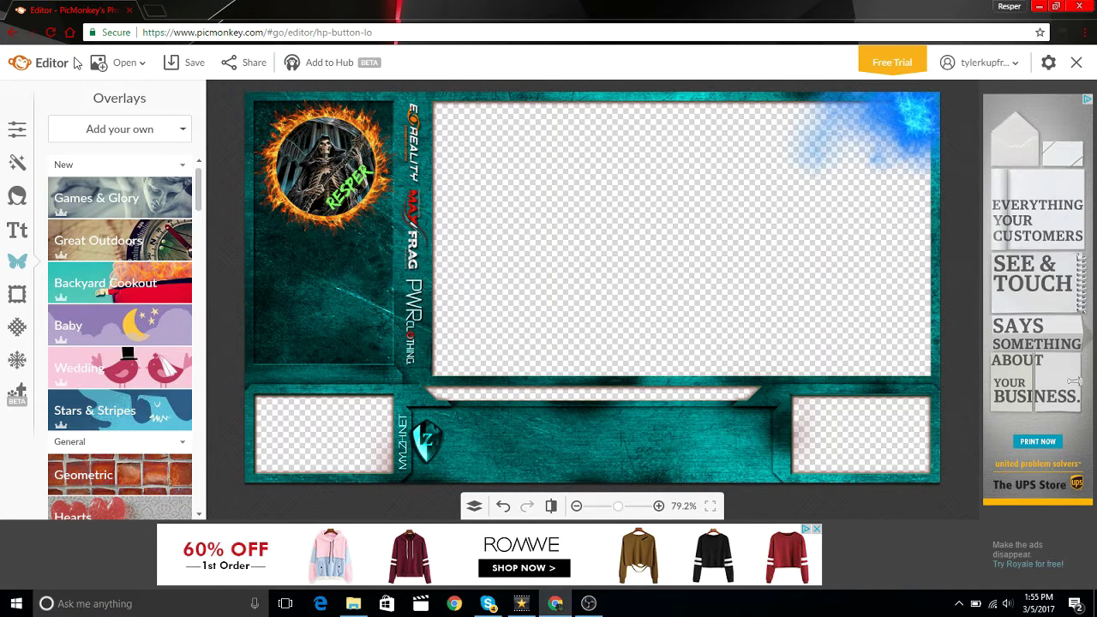
# Switch to a new browser tab, go to flamingtext.com and open the Steel logo design for editing
pyautogui.click(156, 10)
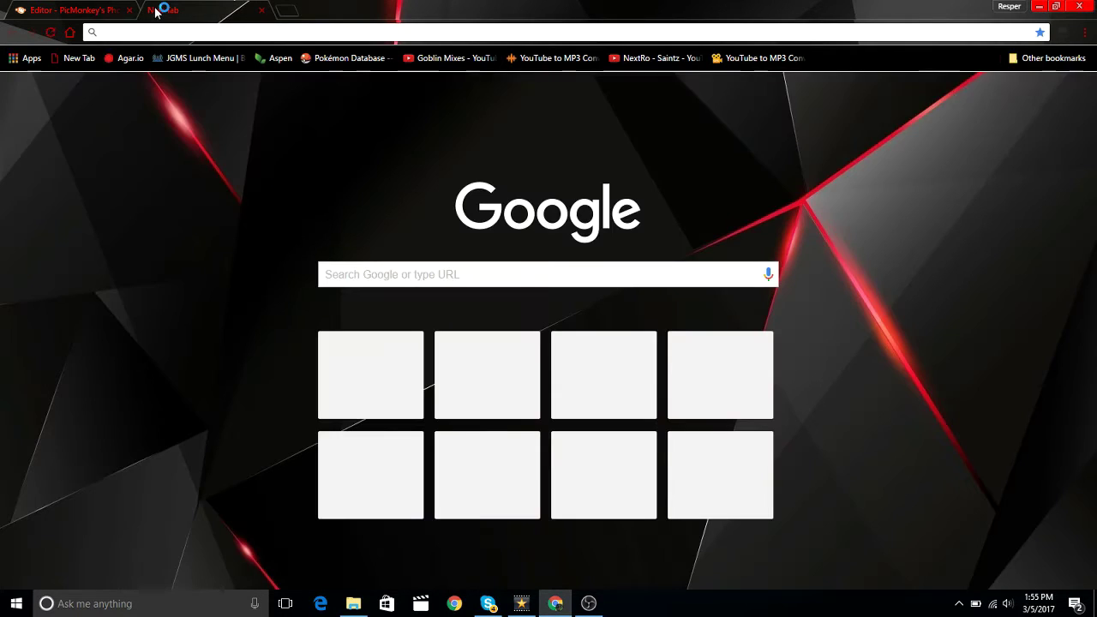
pyautogui.write('flamingtext.com')
pyautogui.press('Return')
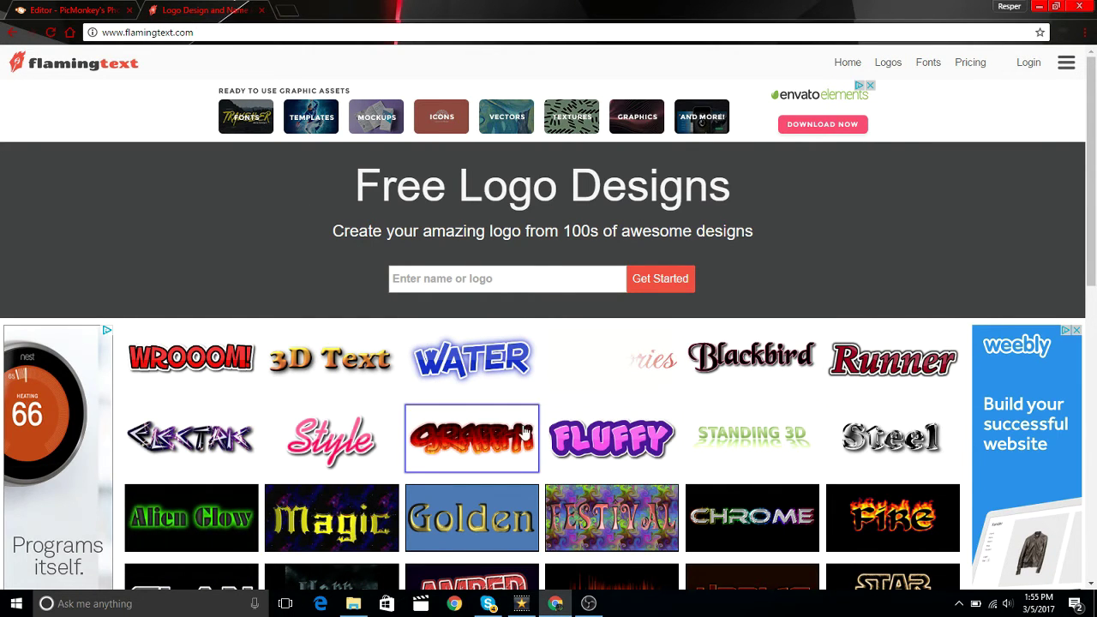
pyautogui.scroll(-2, 134, 523)
pyautogui.scroll(1, 853, 443)
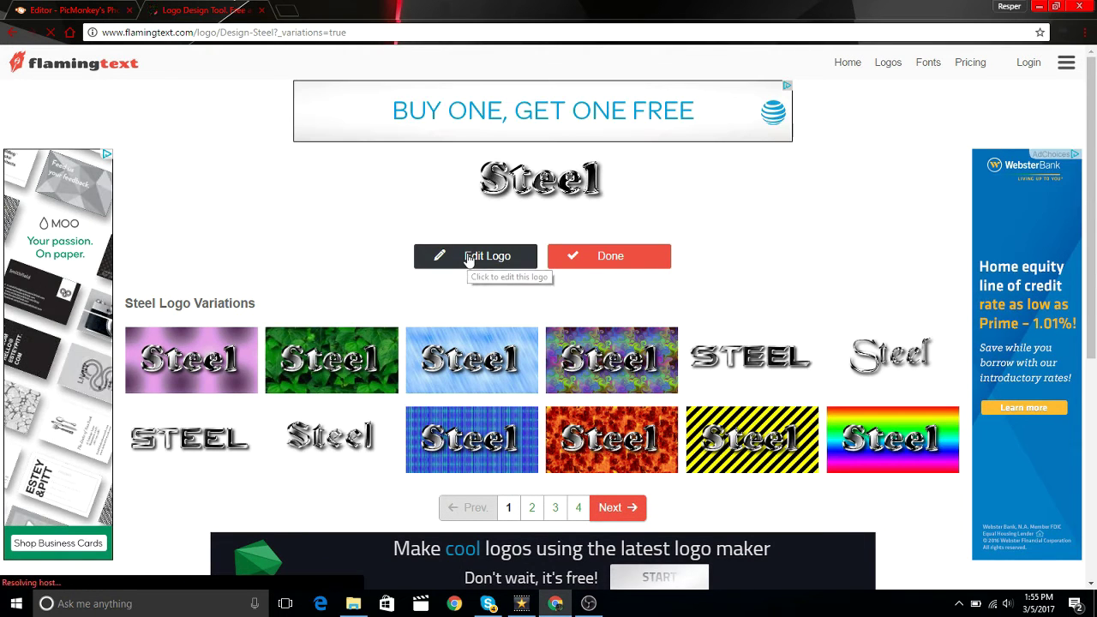
pyautogui.click(470, 258)
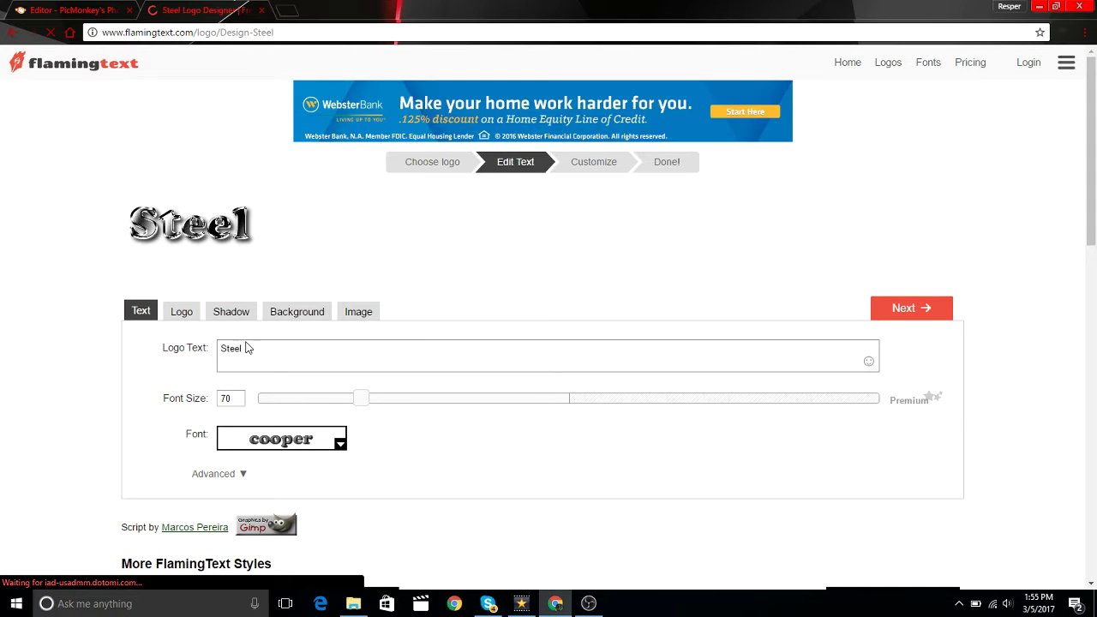
# Replace the logo text with "Resper" and "Livestream" on two lines
pyautogui.moveTo(201, 348); pyautogui.dragTo(196, 348)
pyautogui.press('BackSpace')
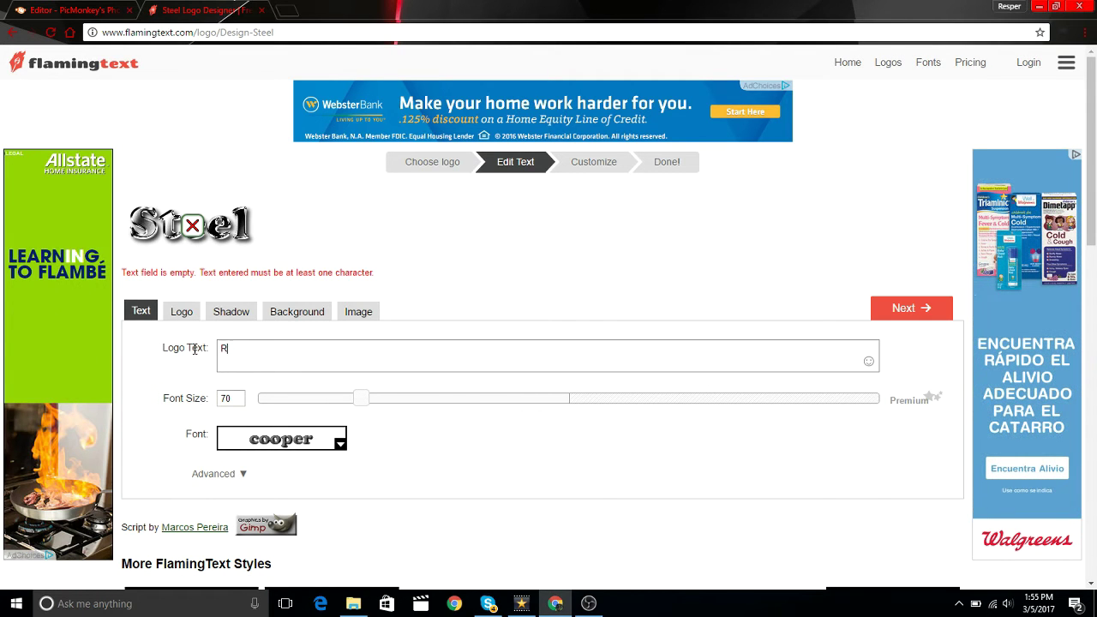
pyautogui.write('Resper')
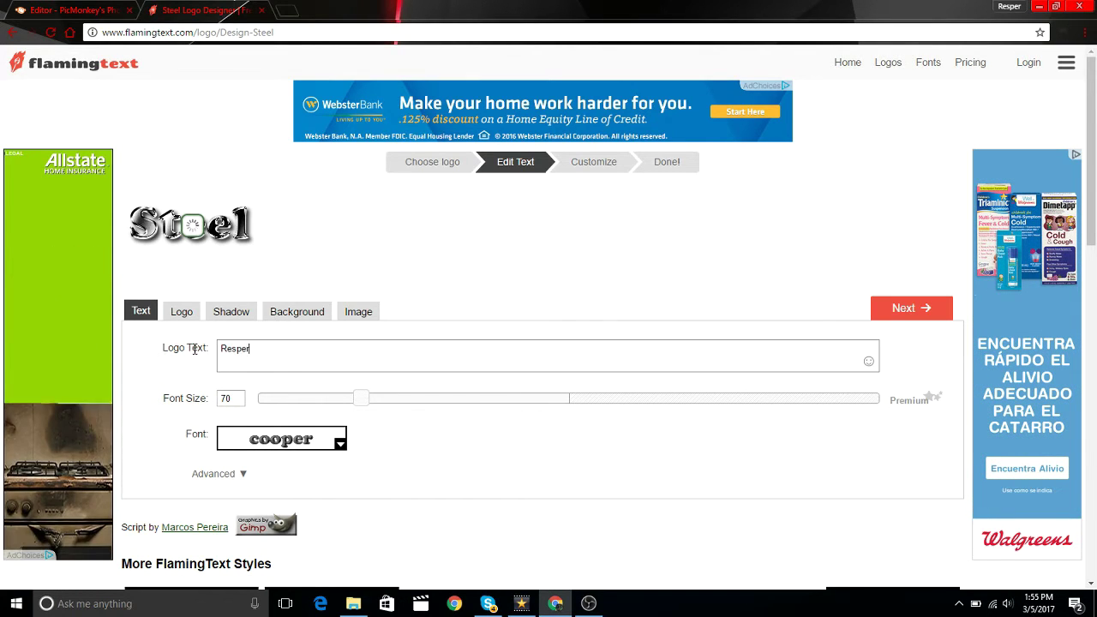
pyautogui.press('Return')
pyautogui.write('Li')
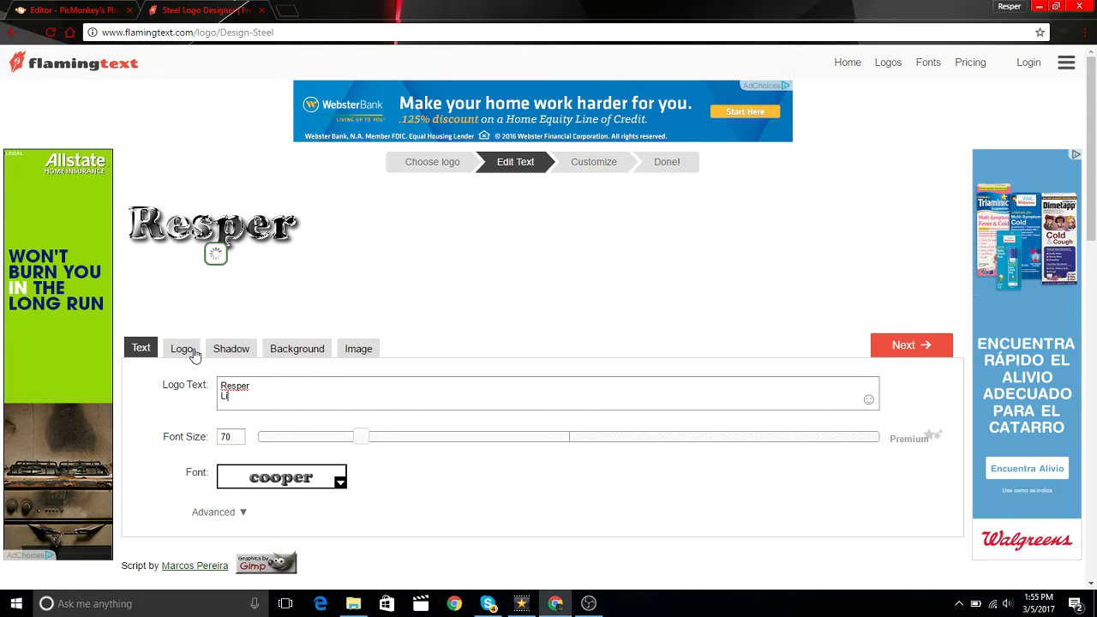
pyautogui.write('vestream')
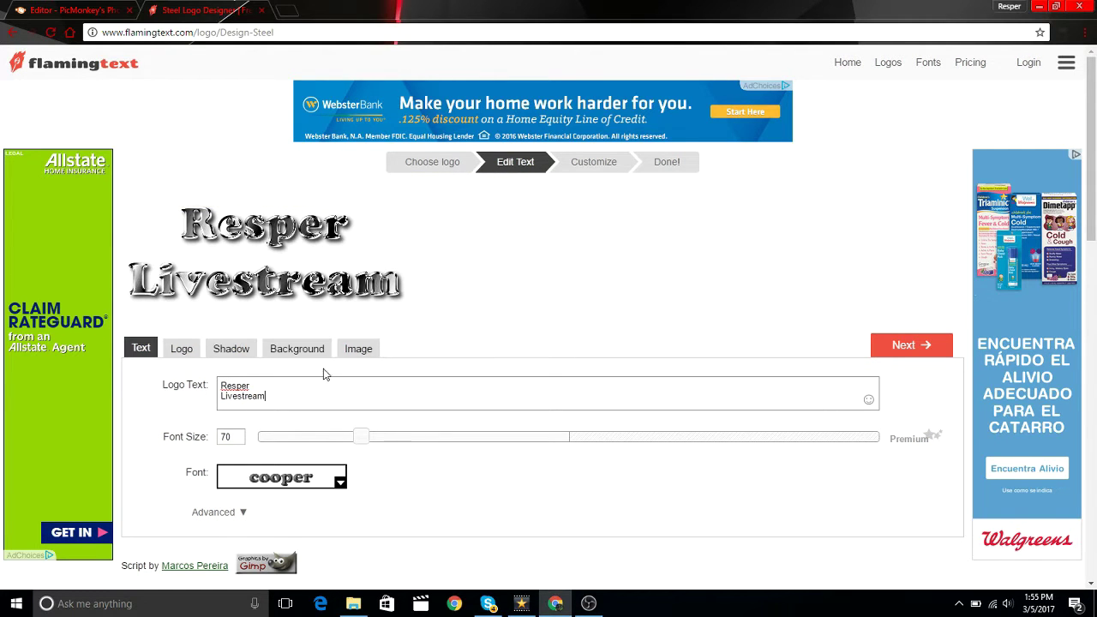
# Make the logo's background transparent and download the finished logo as the PNG file "coollogo_com-36421627" to New folder (2)
pyautogui.click(297, 350)
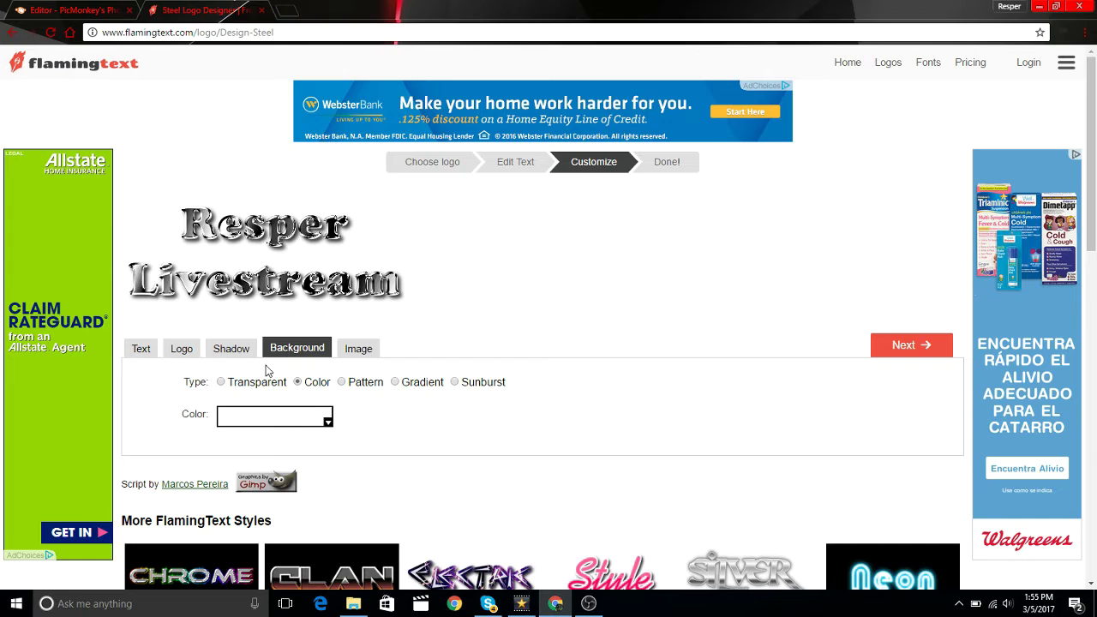
pyautogui.click(221, 382)
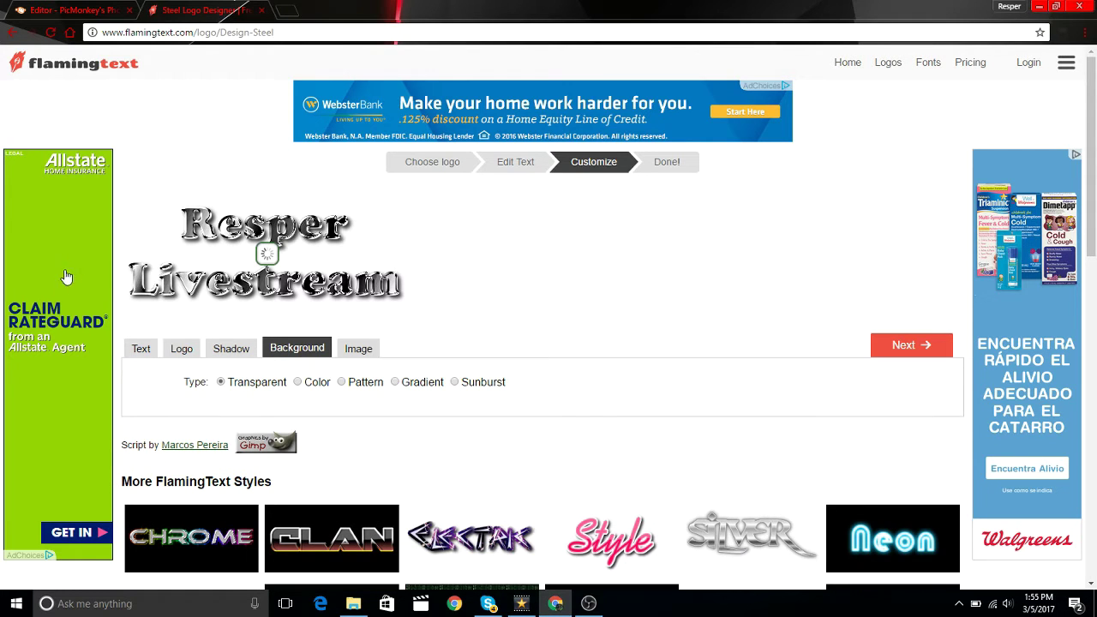
pyautogui.click(884, 347)
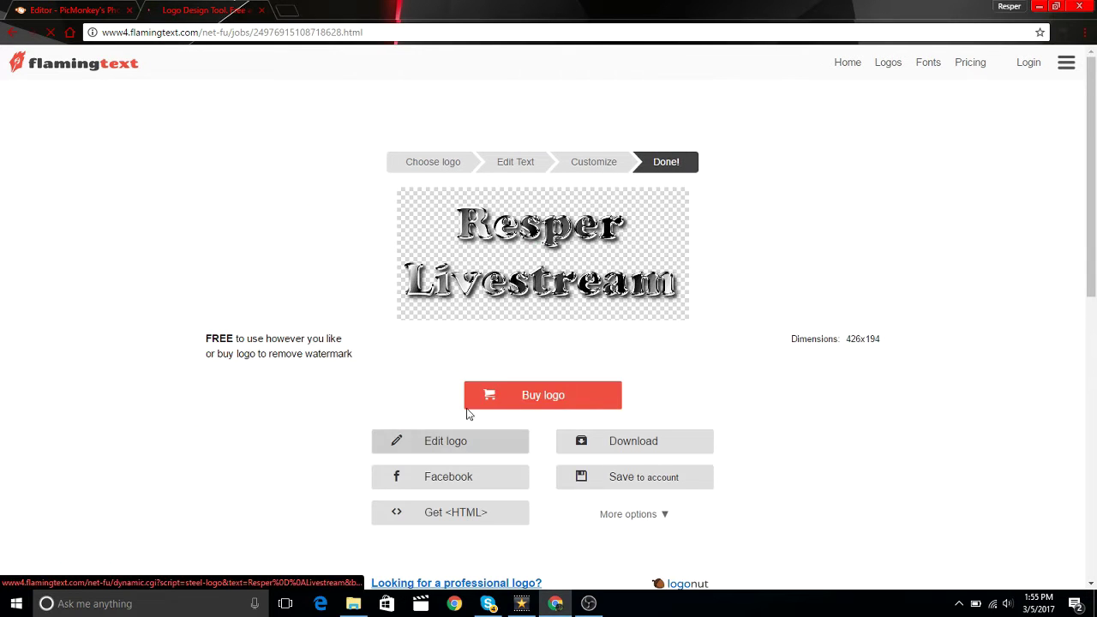
pyautogui.click(584, 453)
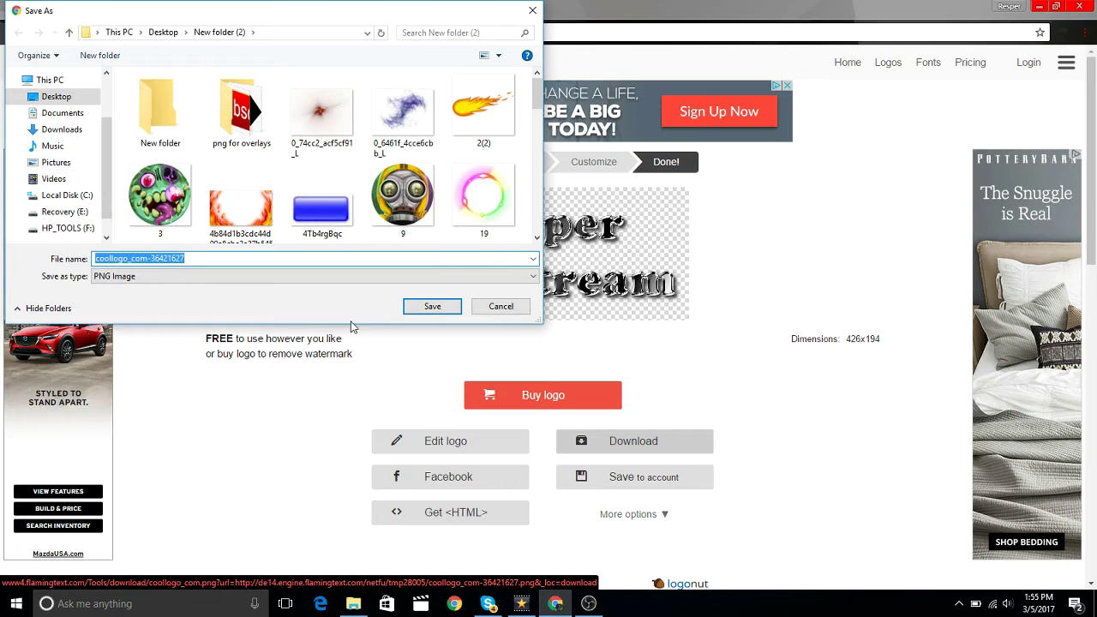
pyautogui.click(445, 310)
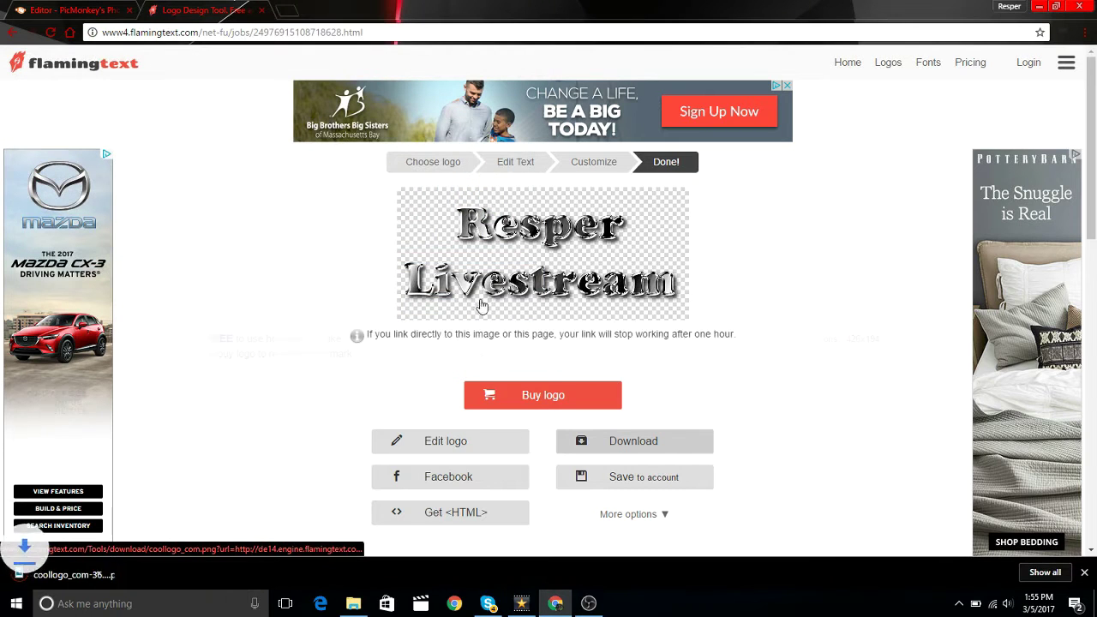
pyautogui.click(1082, 573)
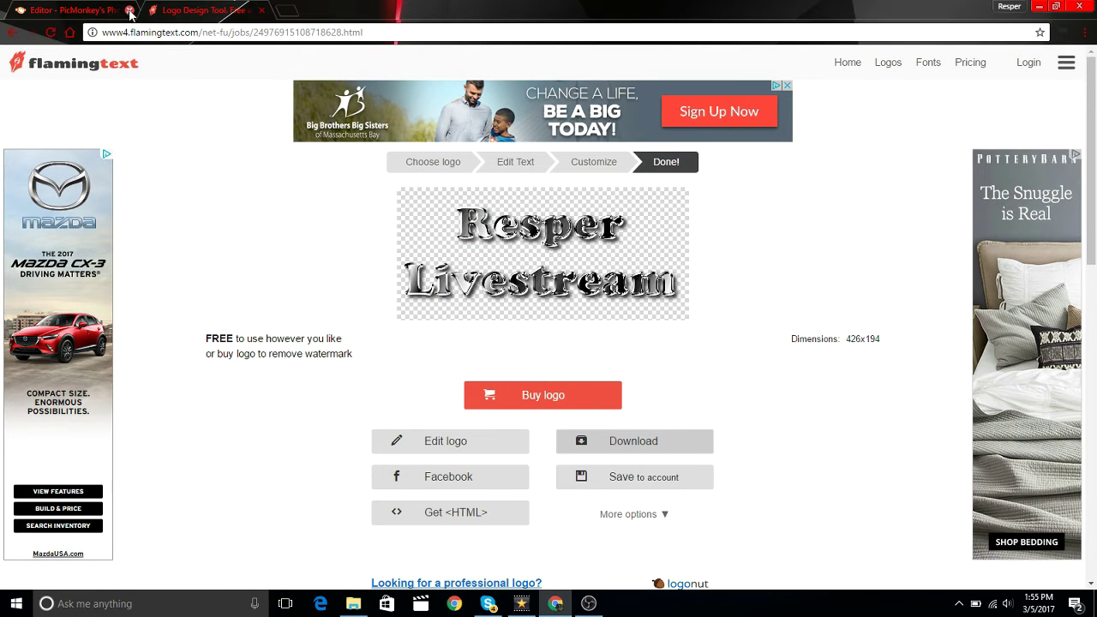
# Switch back to the PicMonkey editor and add the image "coollogo_com-36421627" from the computer as a custom overlay
pyautogui.click(60, 8)
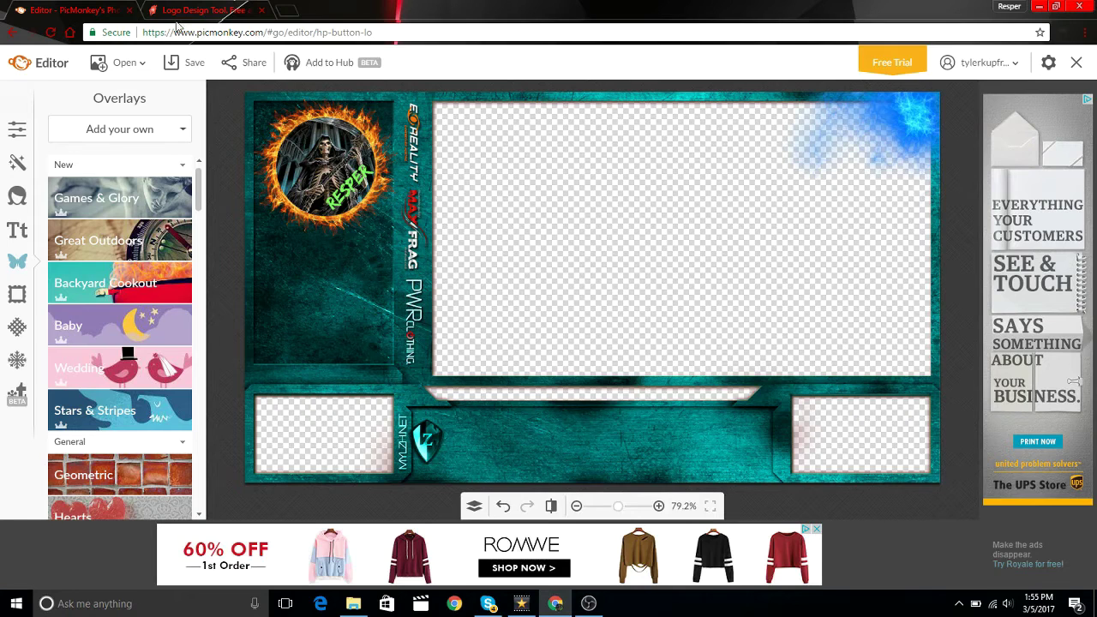
pyautogui.click(165, 134)
pyautogui.click(165, 161)
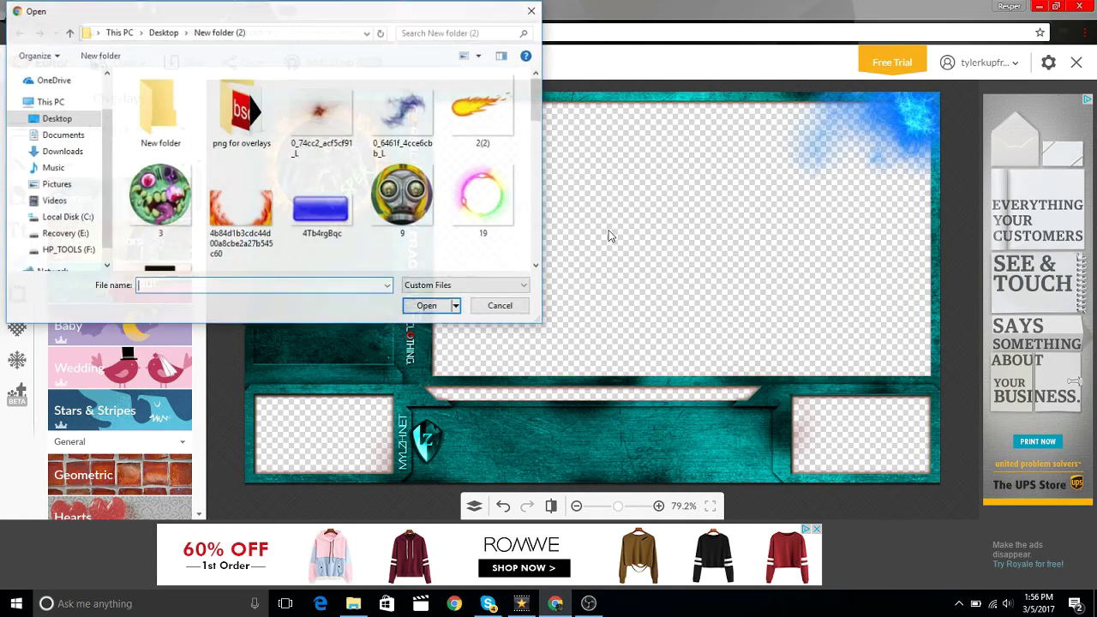
pyautogui.scroll(-1, 360, 167)
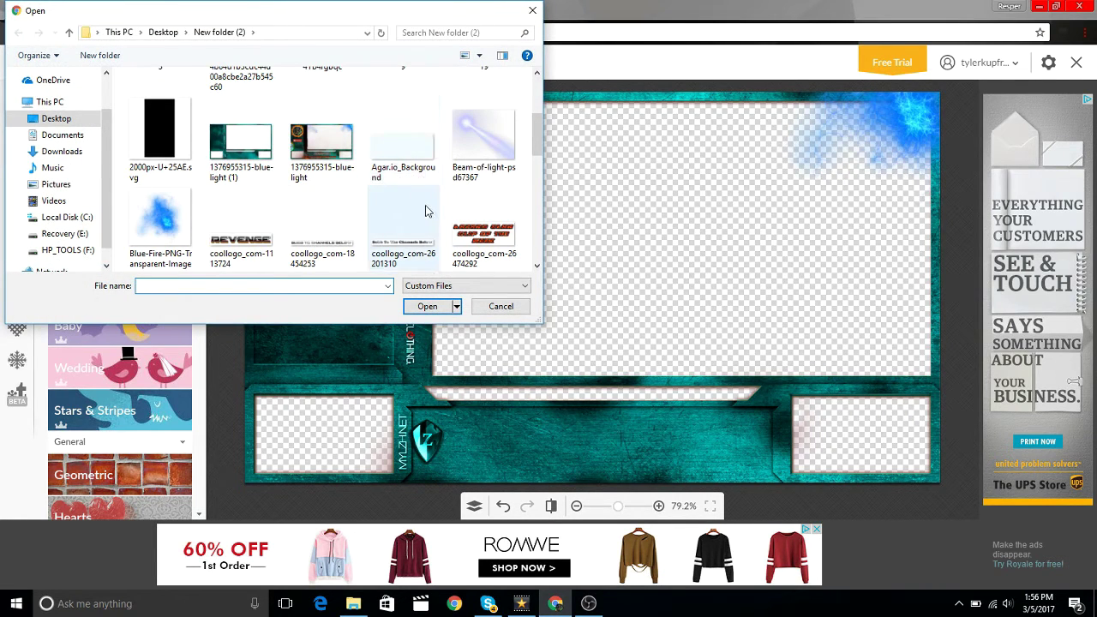
pyautogui.scroll(-1, 424, 210)
pyautogui.scroll(-2, 287, 201)
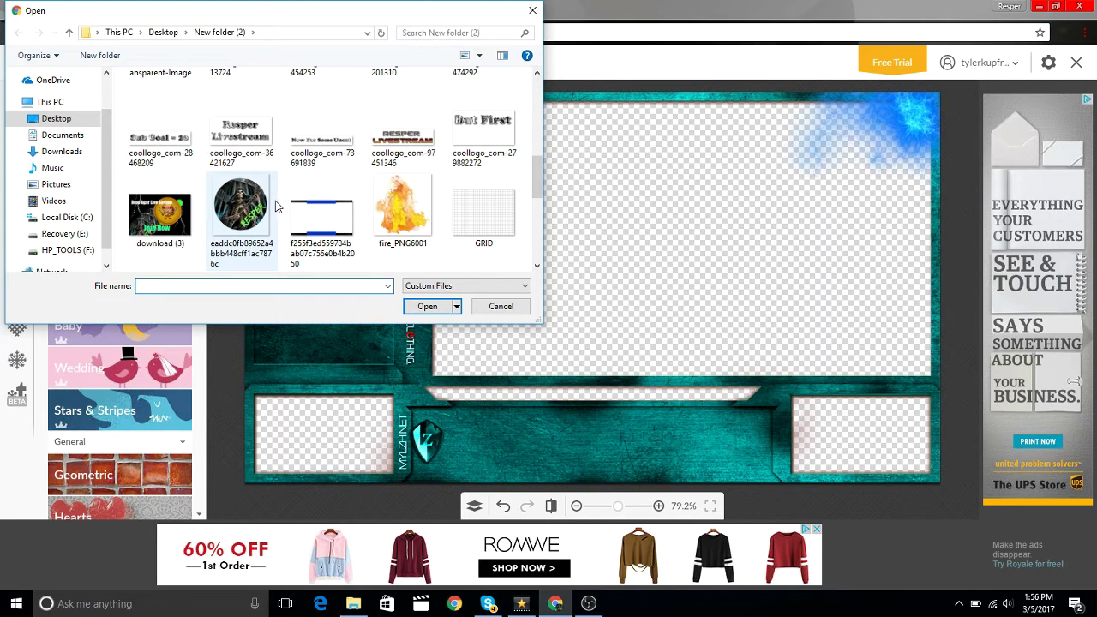
pyautogui.click(241, 118)
pyautogui.click(433, 306)
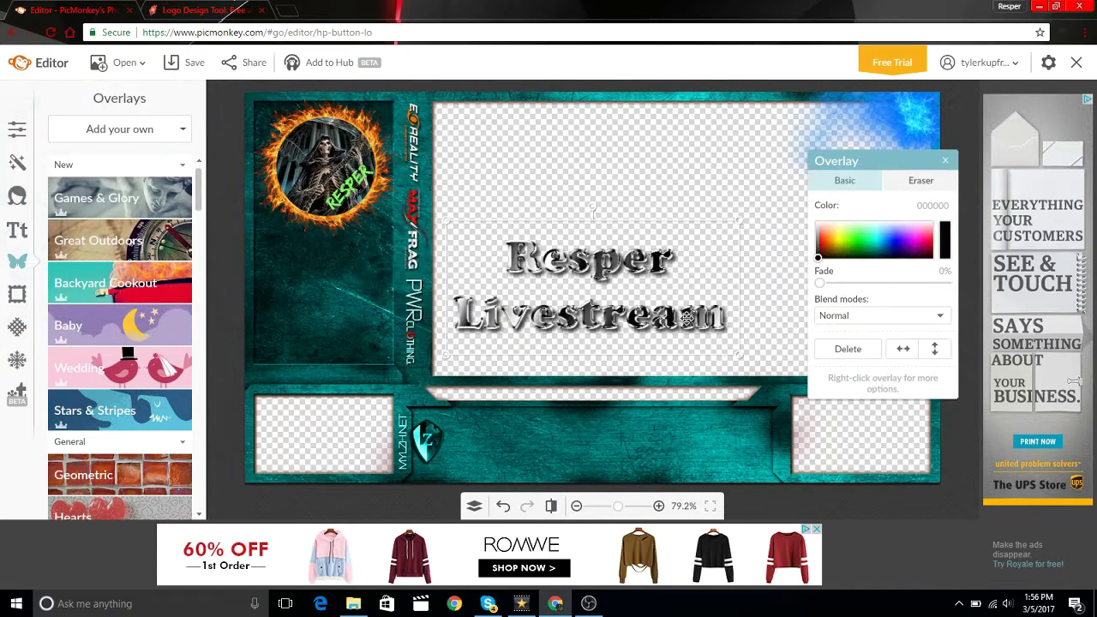
# Try the steel "Resper Livestream" title at a smaller size on the teal panel beneath the main window
pyautogui.moveTo(560, 256); pyautogui.dragTo(587, 319)
pyautogui.moveTo(474, 281); pyautogui.dragTo(525, 340)
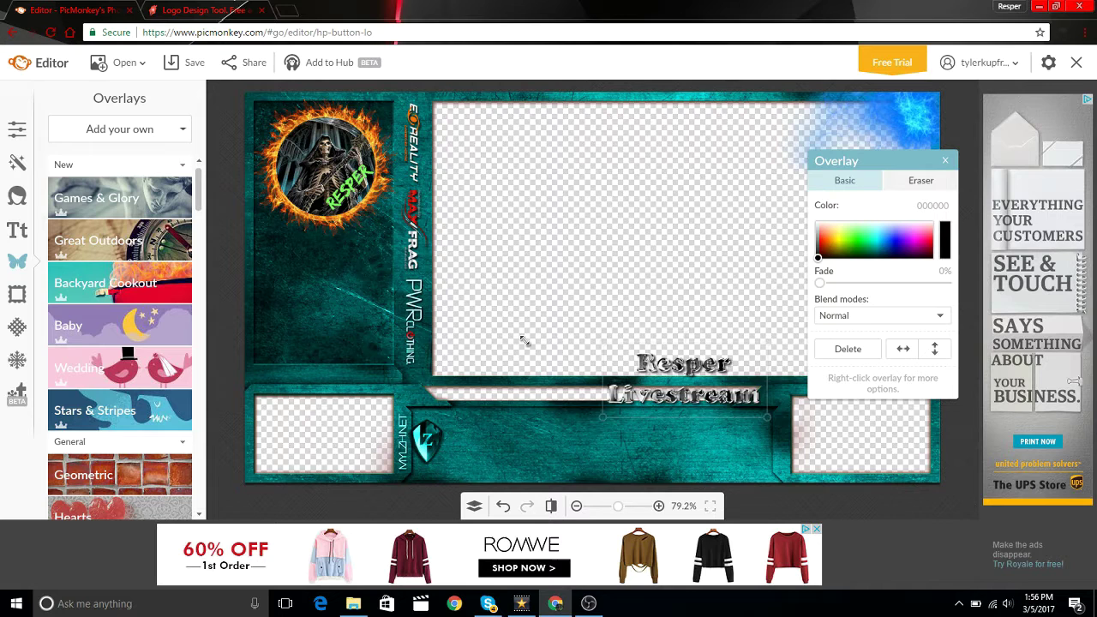
pyautogui.moveTo(643, 380); pyautogui.dragTo(557, 449)
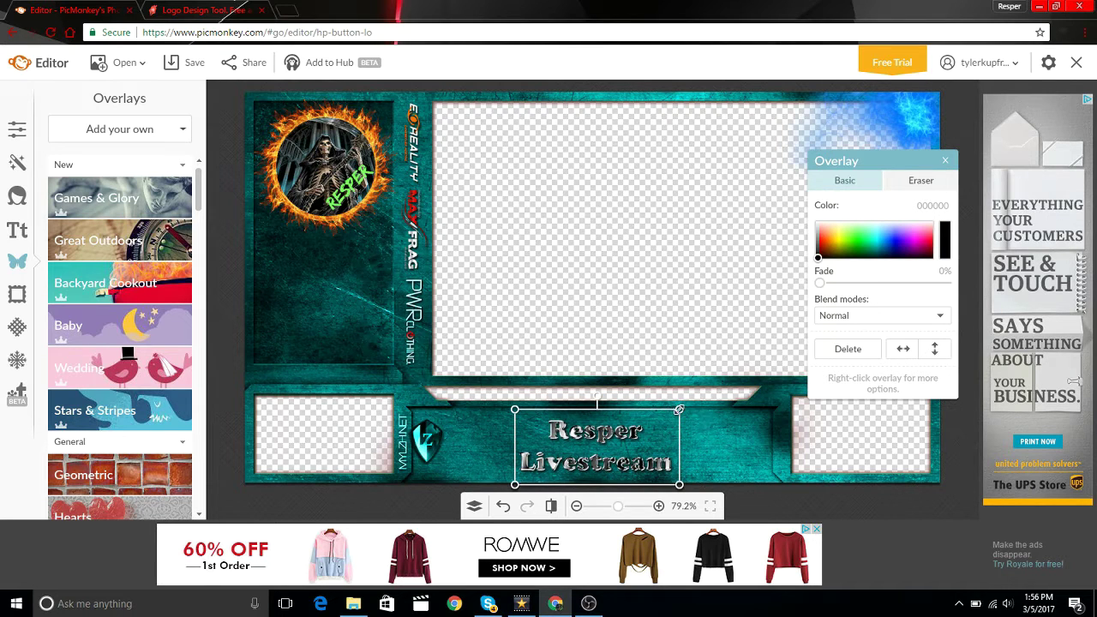
pyautogui.moveTo(678, 410); pyautogui.dragTo(638, 421)
# Delete the steel title overlay and add the image "coollogo_com-97451346" from the computer in its place
pyautogui.press('Delete')
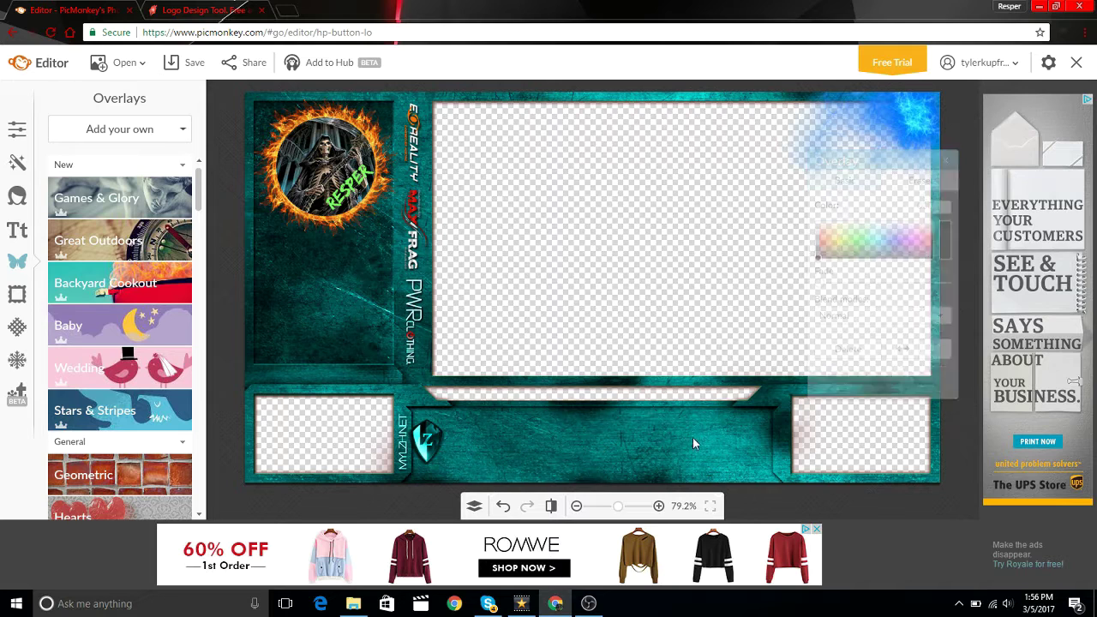
pyautogui.click(110, 138)
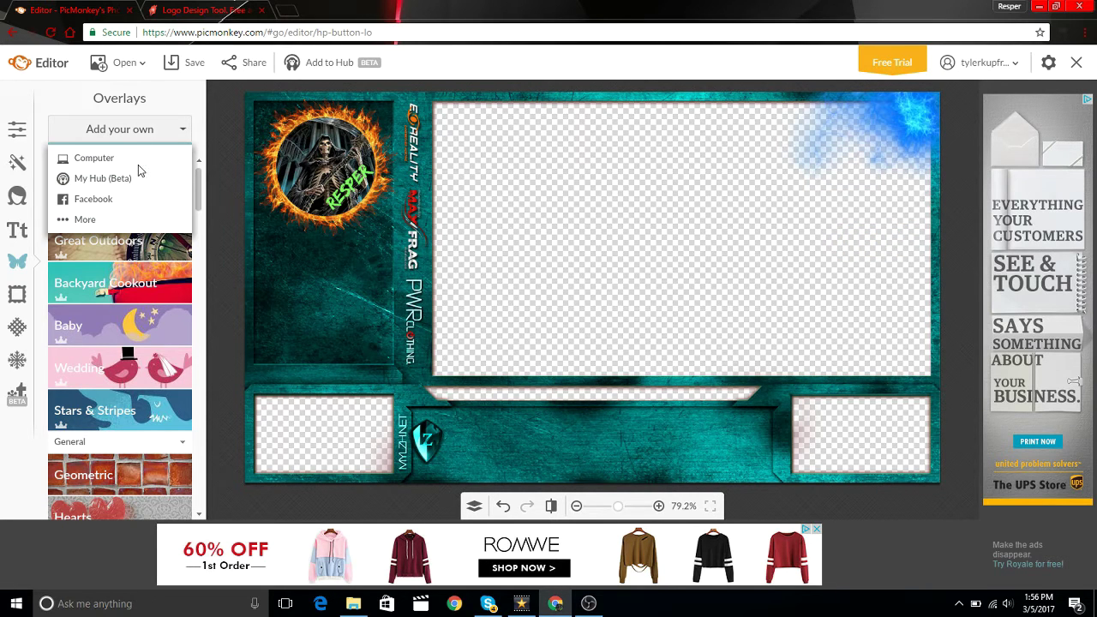
pyautogui.click(94, 158)
pyautogui.scroll(-3, 283, 213)
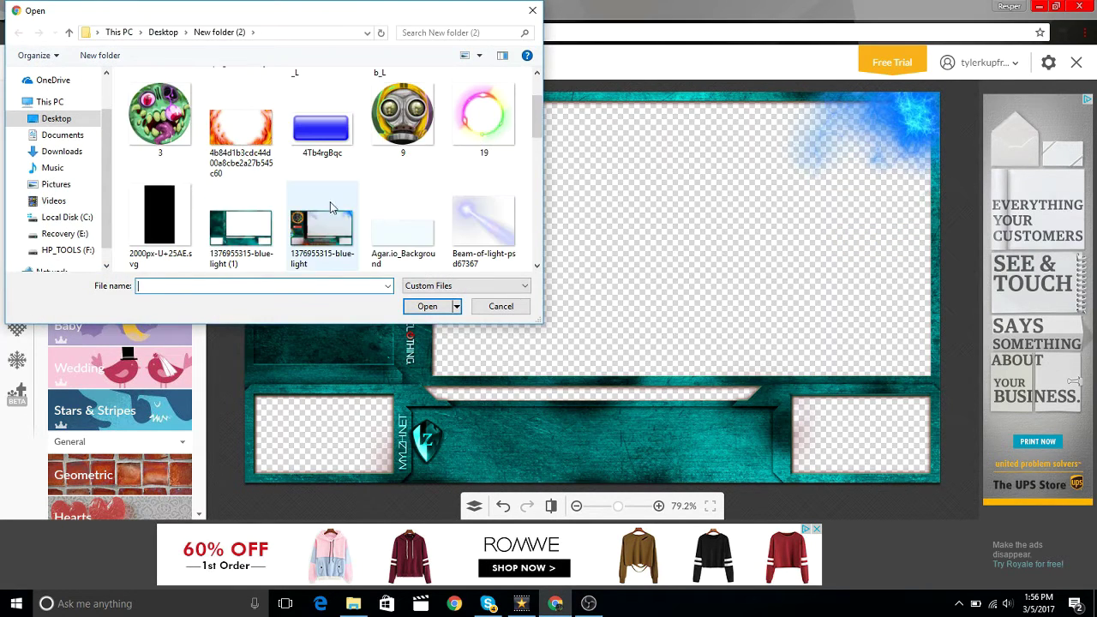
pyautogui.click(406, 230)
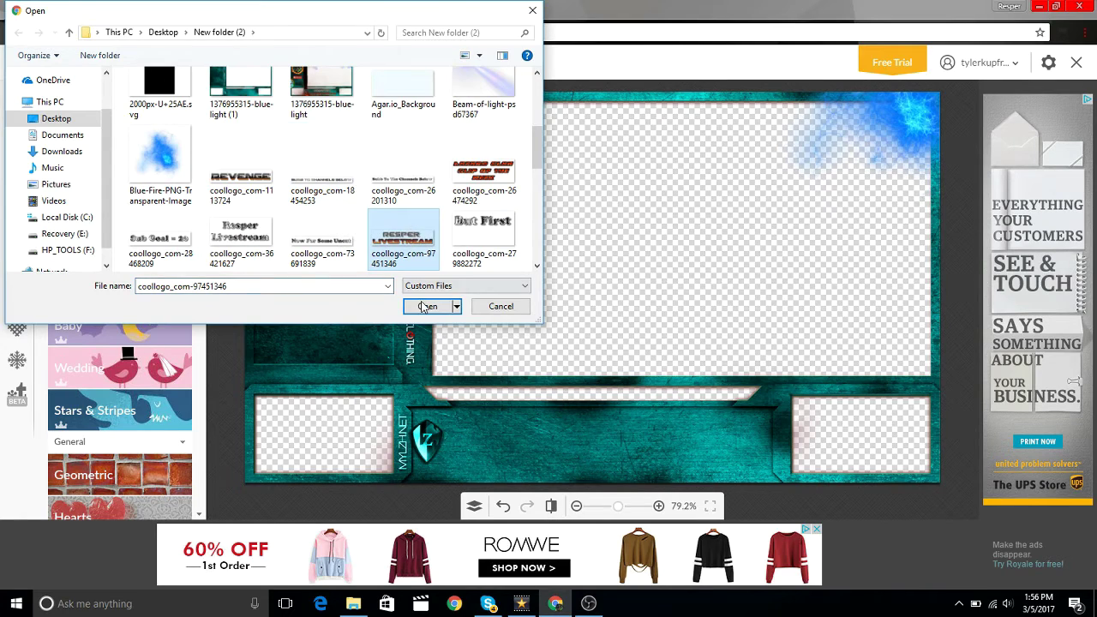
pyautogui.click(427, 306)
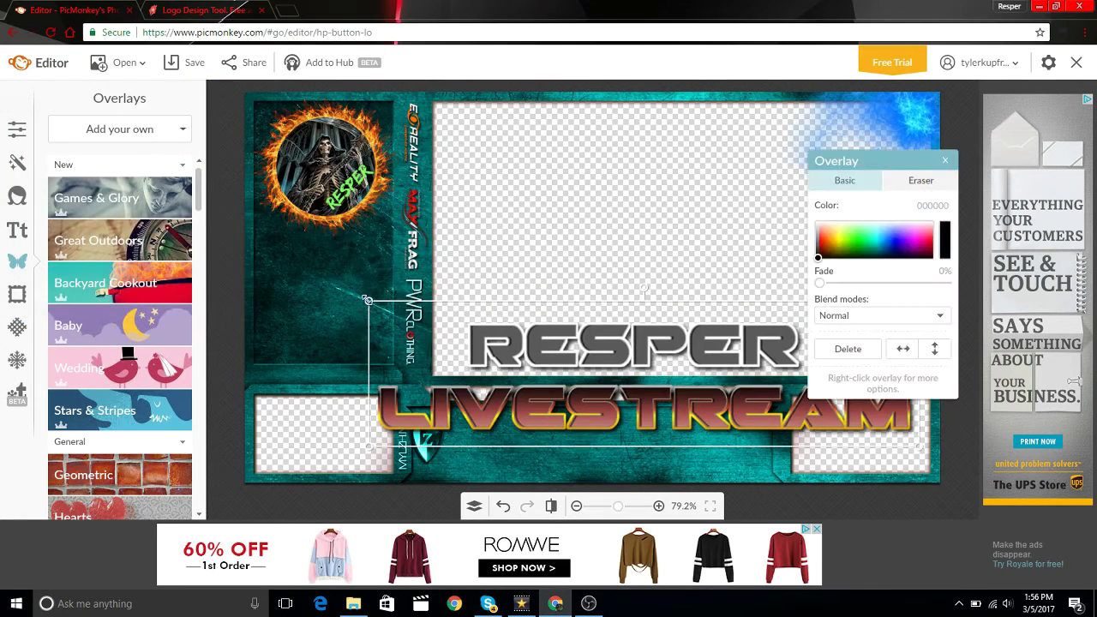
# Shrink the new "Resper Livestream" title and fit it on the teal panel between the two small webcam windows
pyautogui.moveTo(368, 300); pyautogui.dragTo(497, 336)
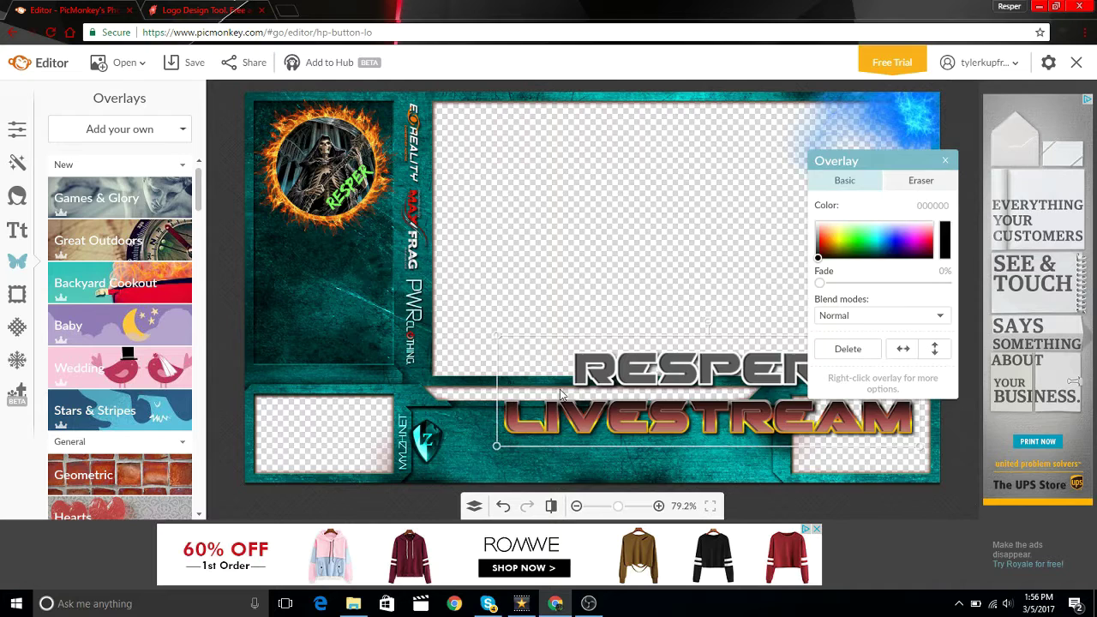
pyautogui.moveTo(561, 395); pyautogui.dragTo(518, 436)
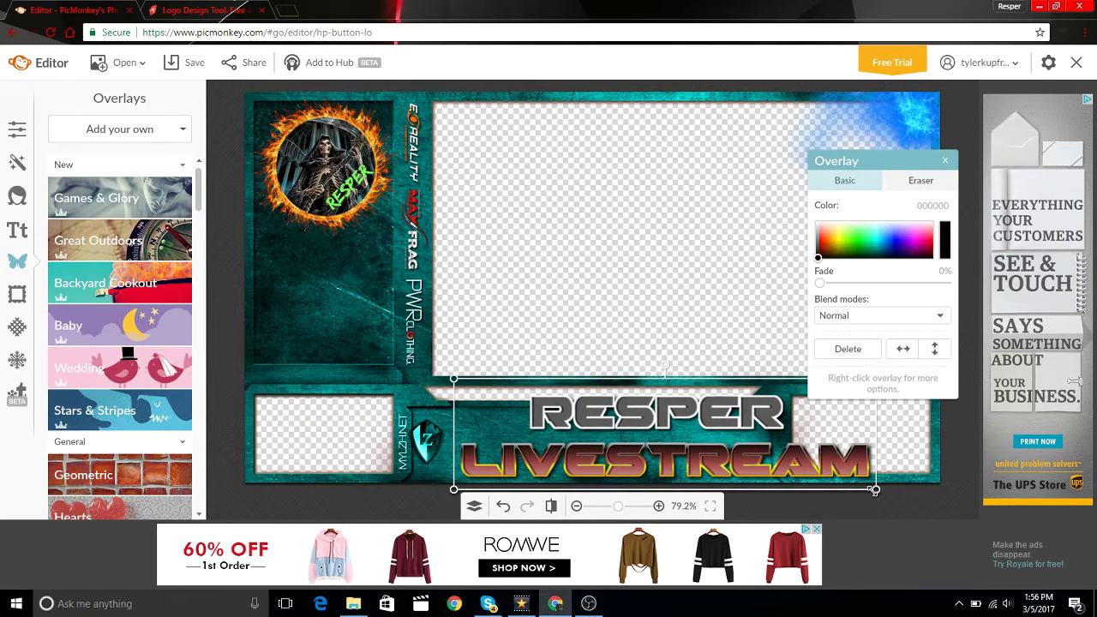
pyautogui.moveTo(874, 490); pyautogui.dragTo(801, 471)
pyautogui.moveTo(735, 420); pyautogui.dragTo(709, 433)
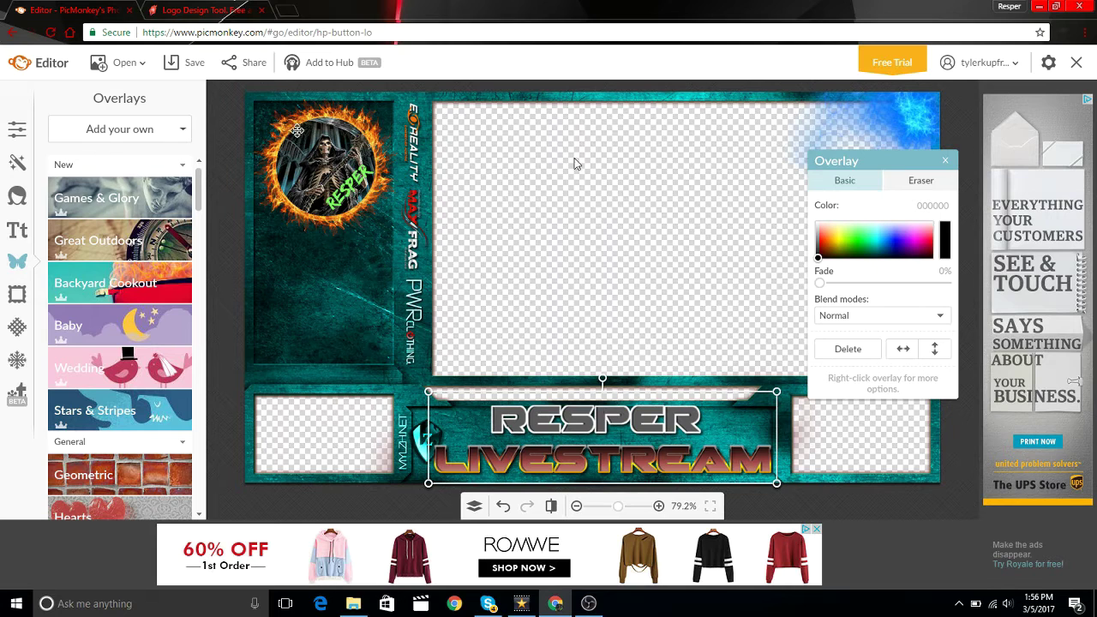
pyautogui.click(947, 161)
# Add the image "Subscribe-PNG-12" from the computer and place it at a small size beneath the reaper logo
pyautogui.click(119, 128)
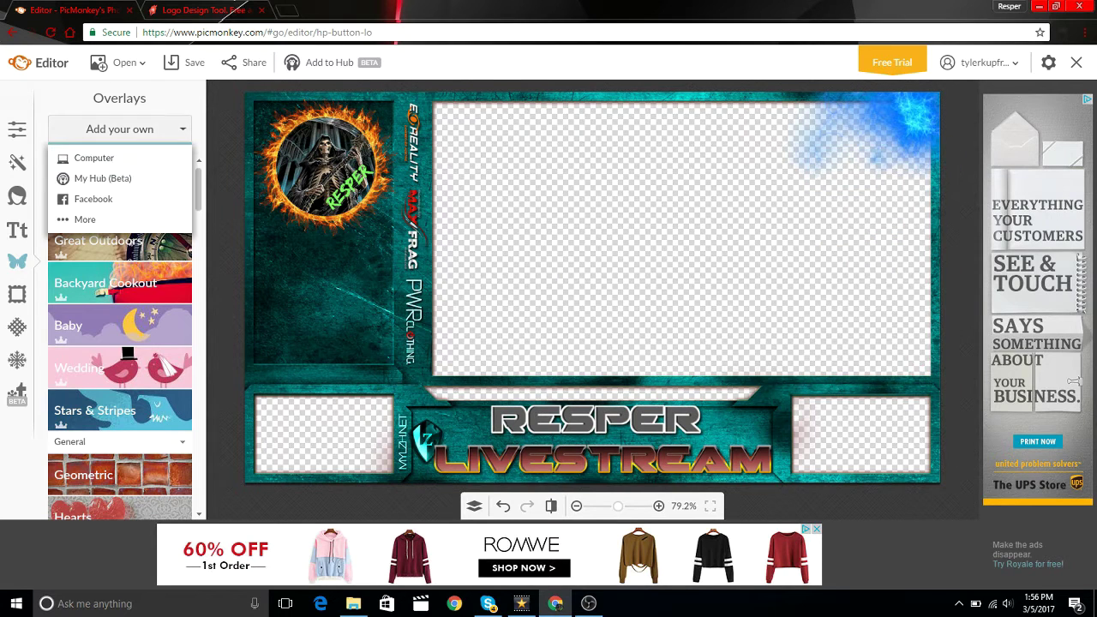
pyautogui.click(121, 157)
pyautogui.scroll(-3, 342, 189)
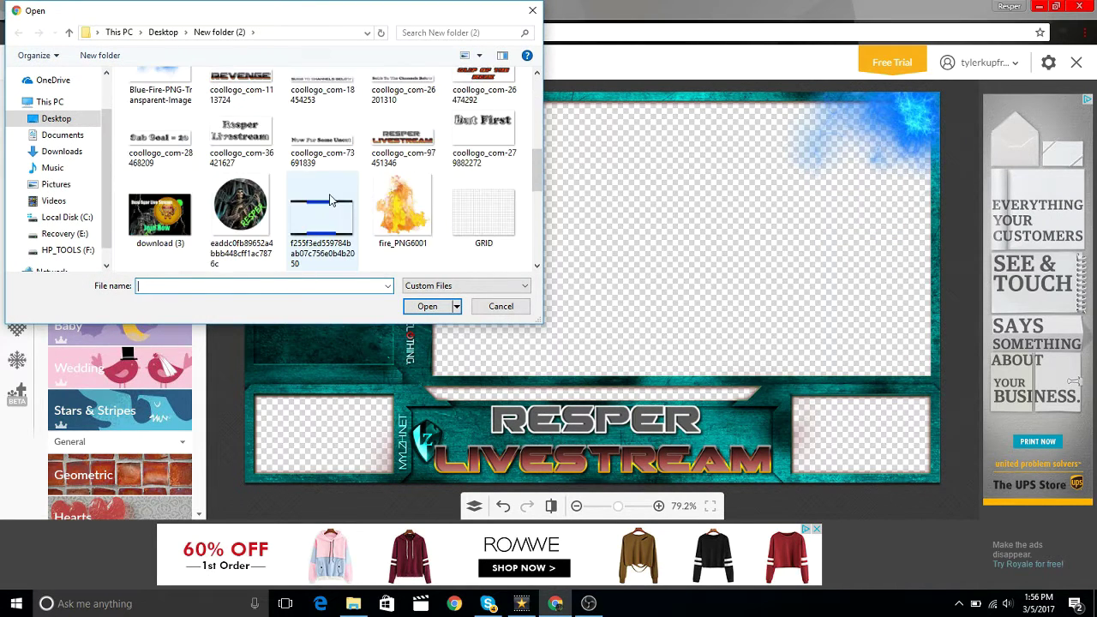
pyautogui.scroll(-5, 342, 201)
pyautogui.click(160, 219)
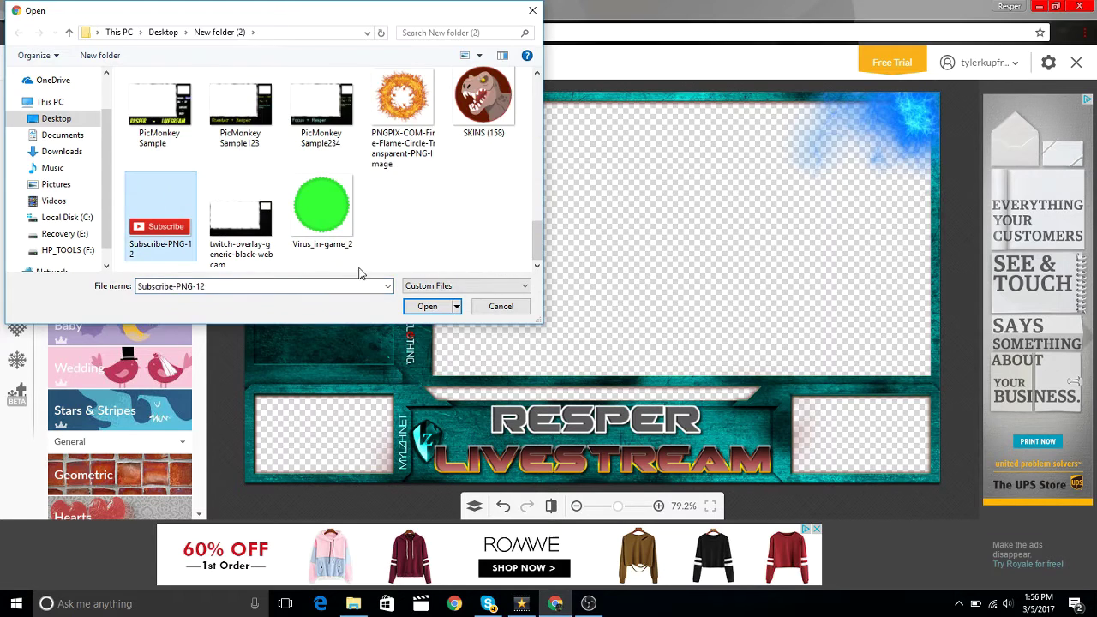
pyautogui.click(427, 306)
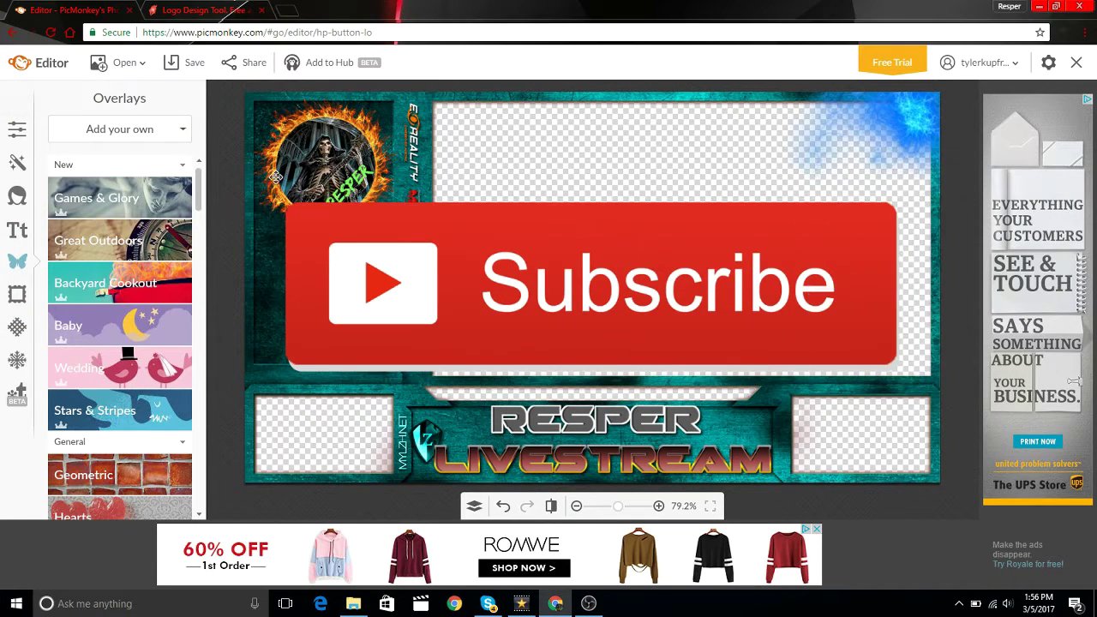
pyautogui.moveTo(280, 200); pyautogui.dragTo(365, 251)
# Add the image "Ice King - kopie", shrink it and place it at the canvas's left edge below the Subscribe button
pyautogui.click(124, 129)
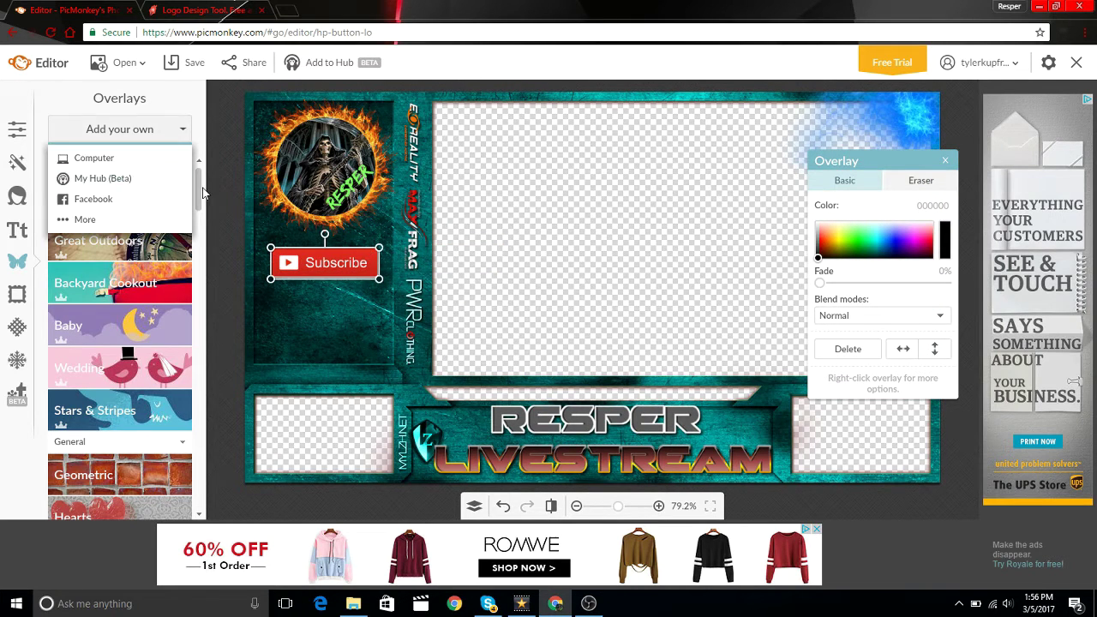
pyautogui.click(86, 157)
pyautogui.scroll(-5, 241, 193)
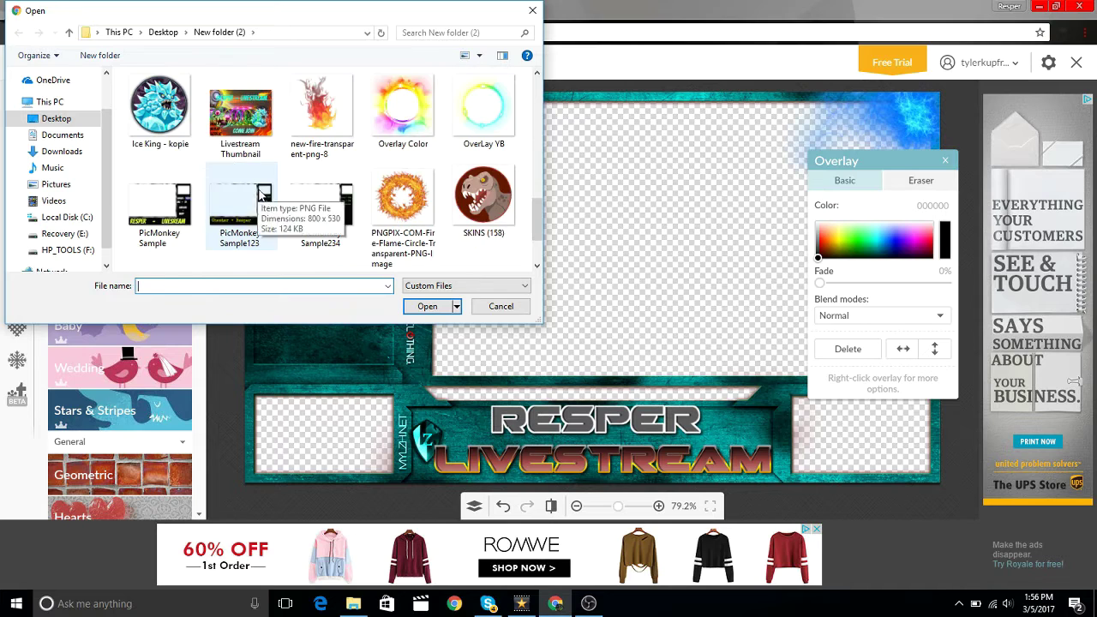
pyautogui.click(159, 110)
pyautogui.click(428, 307)
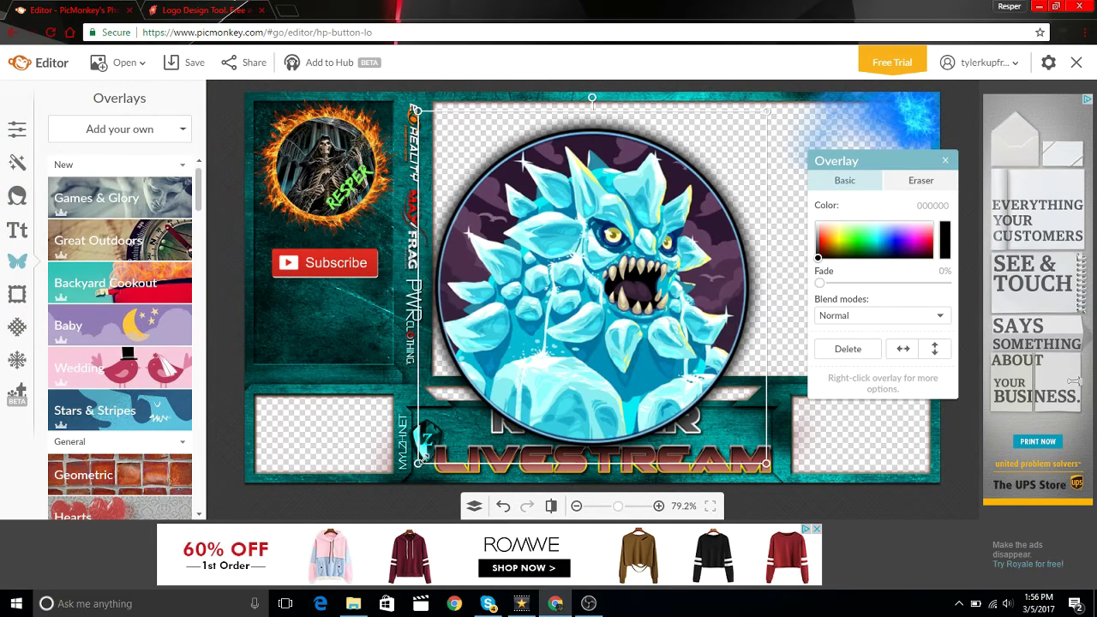
pyautogui.moveTo(422, 459); pyautogui.dragTo(642, 286)
pyautogui.moveTo(656, 214); pyautogui.dragTo(214, 360)
# Add the glowing ring image "OverLay YB" from the computer as a custom overlay
pyautogui.click(86, 130)
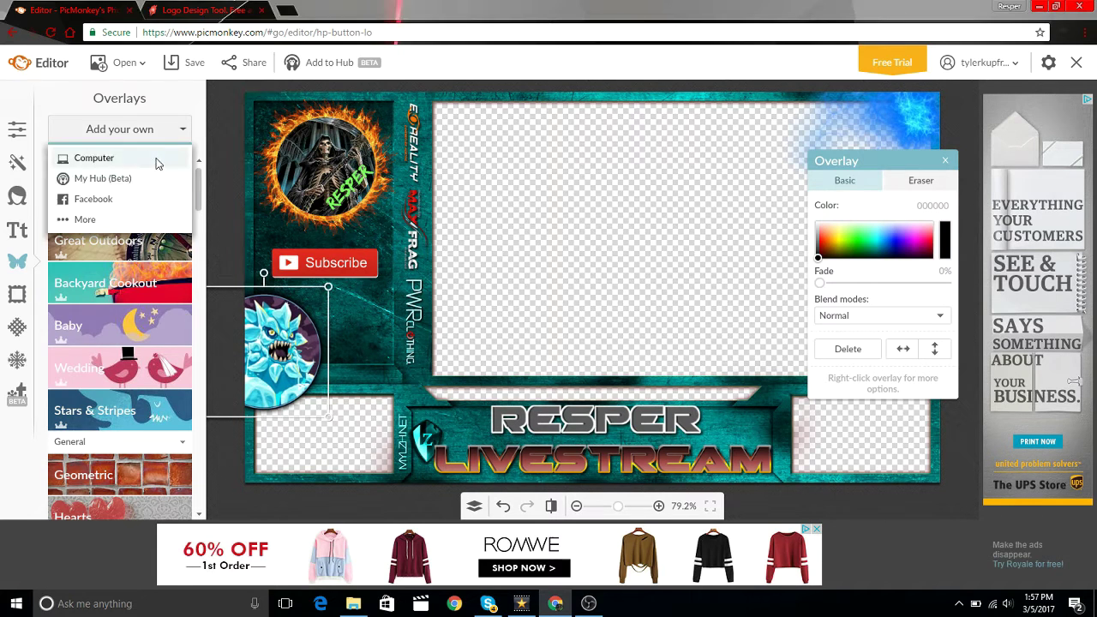
pyautogui.click(128, 156)
pyautogui.scroll(-3, 352, 201)
pyautogui.scroll(-3, 360, 190)
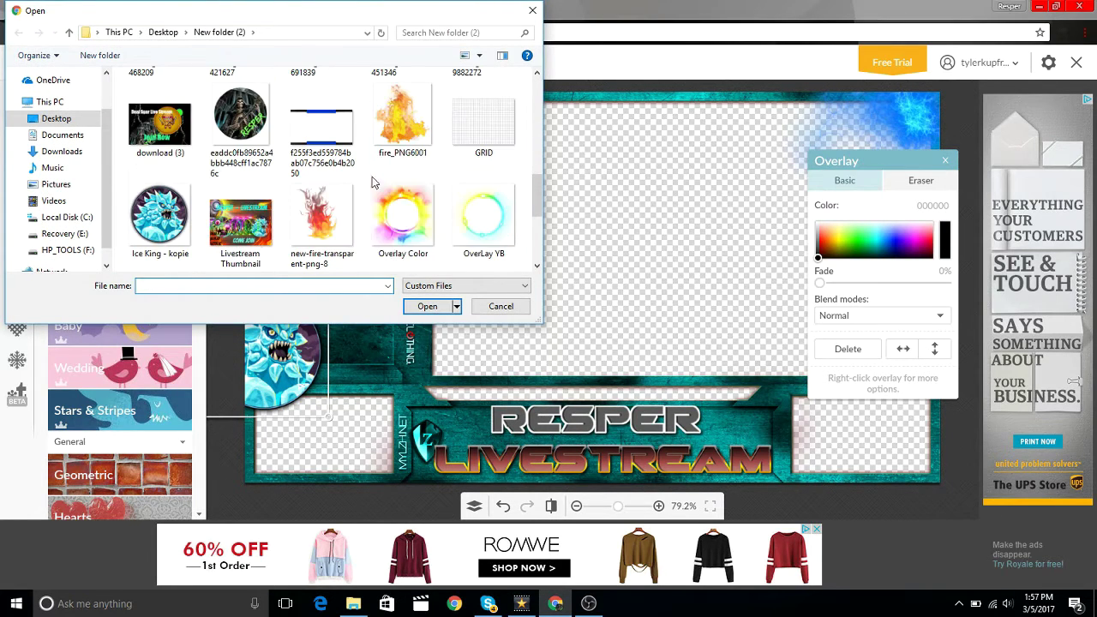
pyautogui.click(483, 218)
pyautogui.click(427, 306)
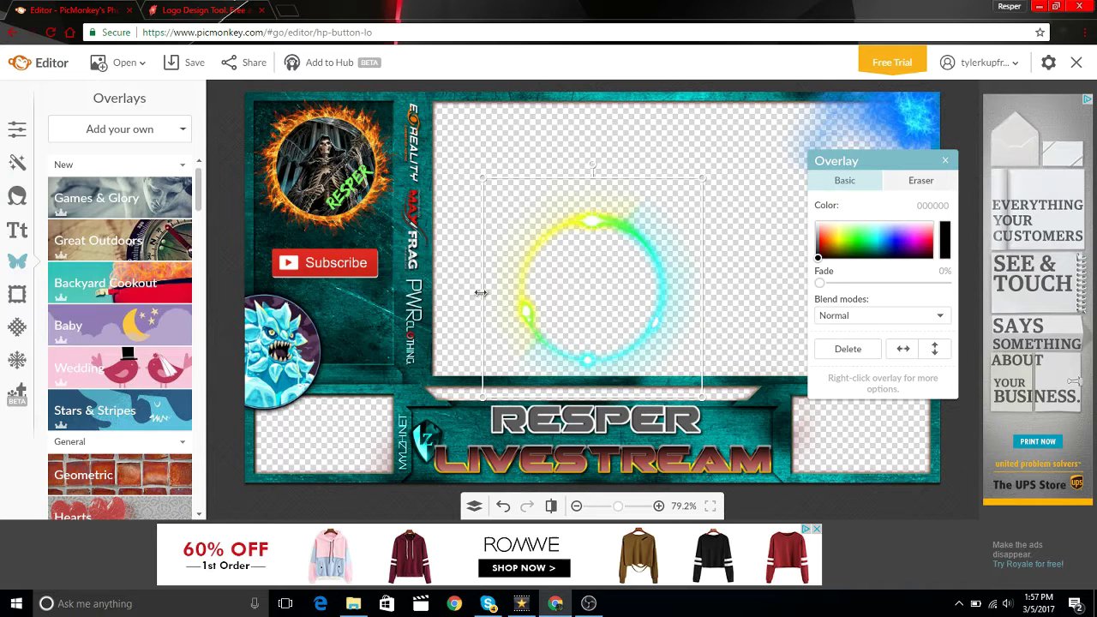
# Shrink the glowing ring and align it around the Ice King logo
pyautogui.moveTo(339, 316); pyautogui.dragTo(230, 344)
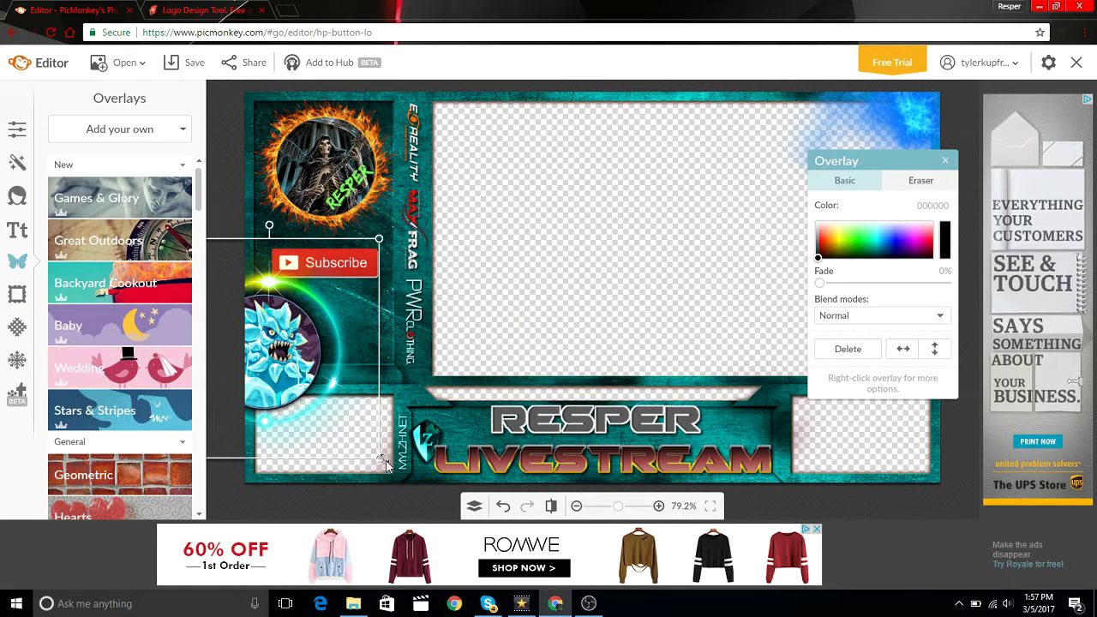
pyautogui.moveTo(375, 453); pyautogui.dragTo(320, 398)
pyautogui.moveTo(263, 331); pyautogui.dragTo(288, 358)
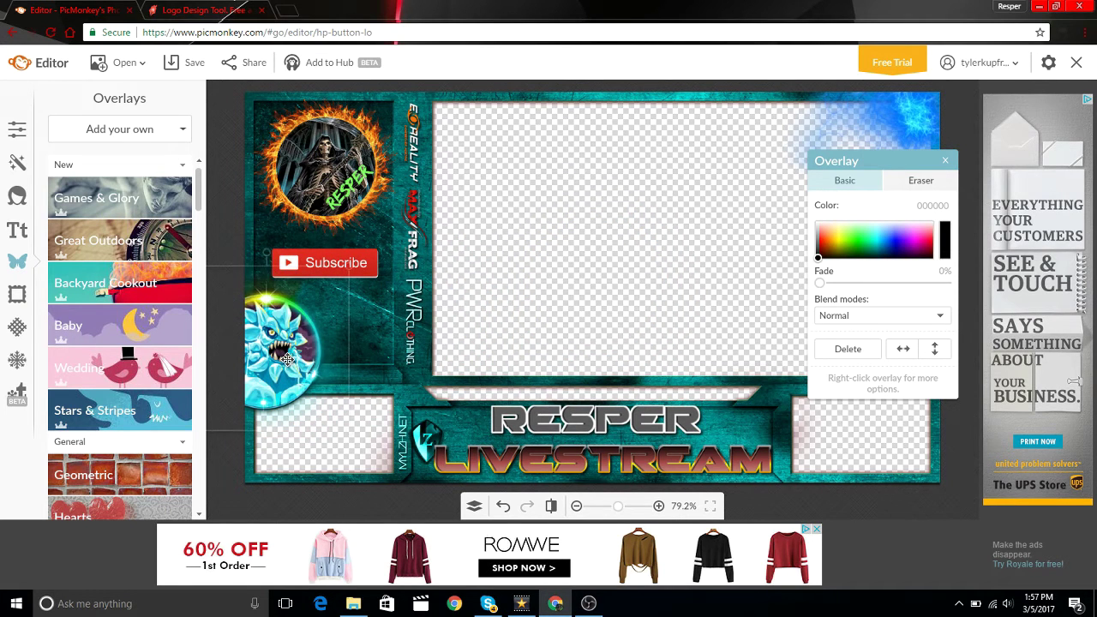
pyautogui.moveTo(307, 270); pyautogui.dragTo(303, 265)
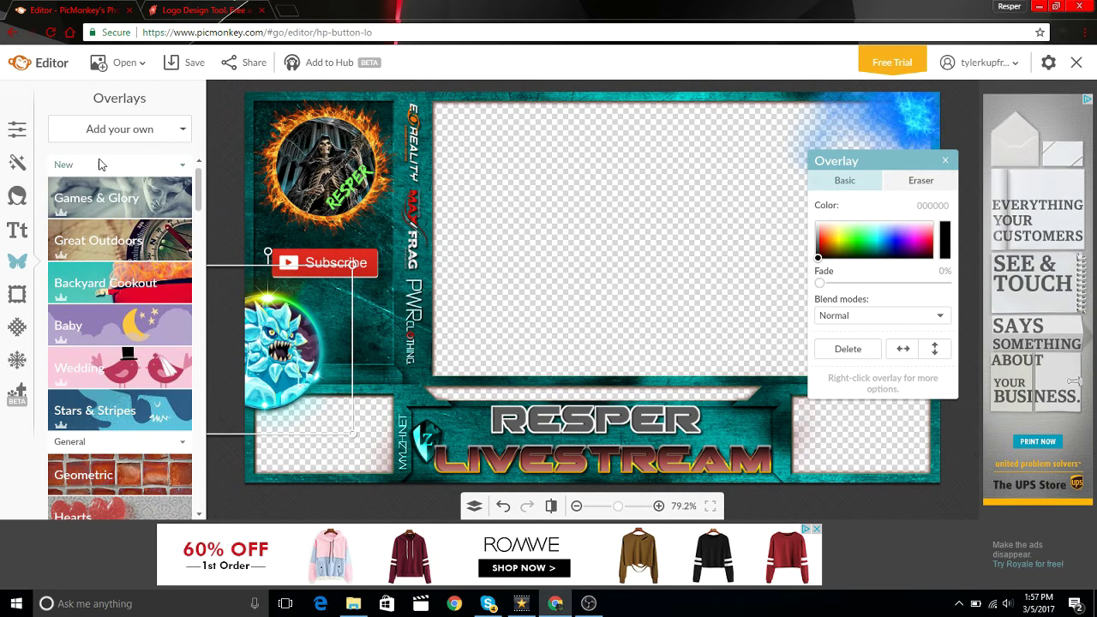
# Add the image "new-fire-transparent-png-8" from the computer and move it to the upper-left corner of the main window
pyautogui.click(117, 129)
pyautogui.click(129, 158)
pyautogui.scroll(-10, 241, 177)
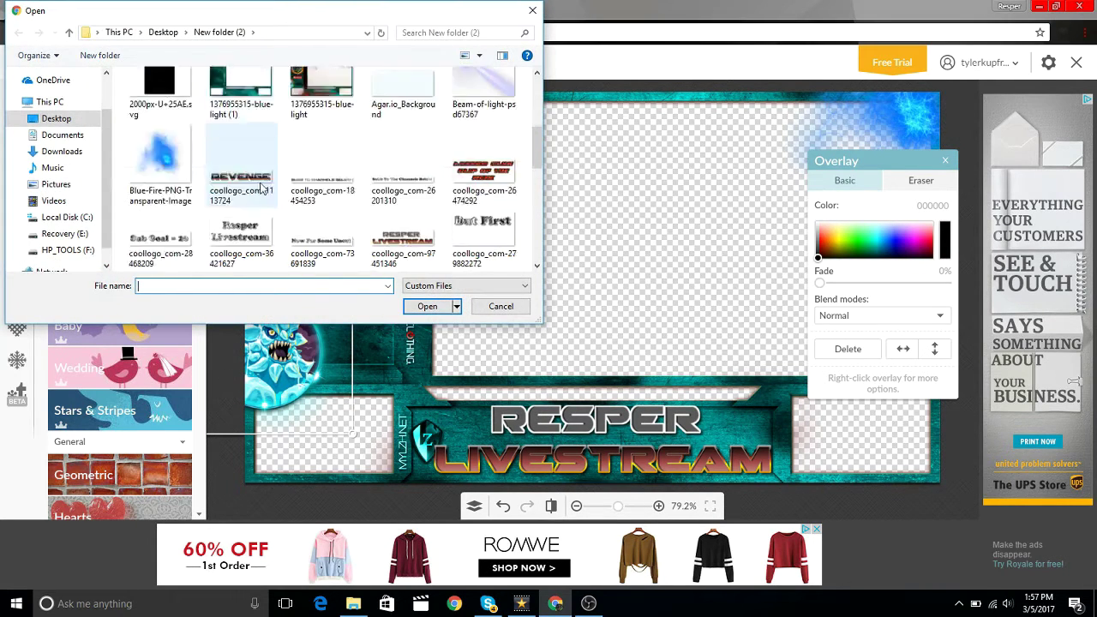
pyautogui.click(326, 147)
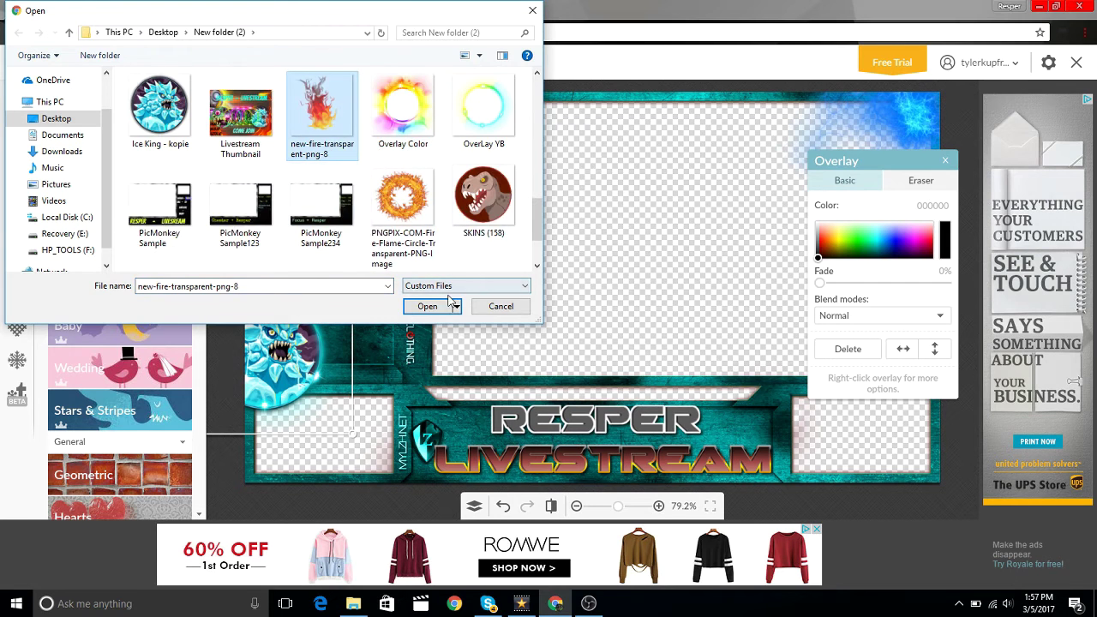
pyautogui.click(441, 307)
pyautogui.moveTo(573, 254); pyautogui.dragTo(450, 51)
# Add the image "Beam-of-light-psd67367" from the computer as a custom overlay
pyautogui.click(146, 128)
pyautogui.click(103, 157)
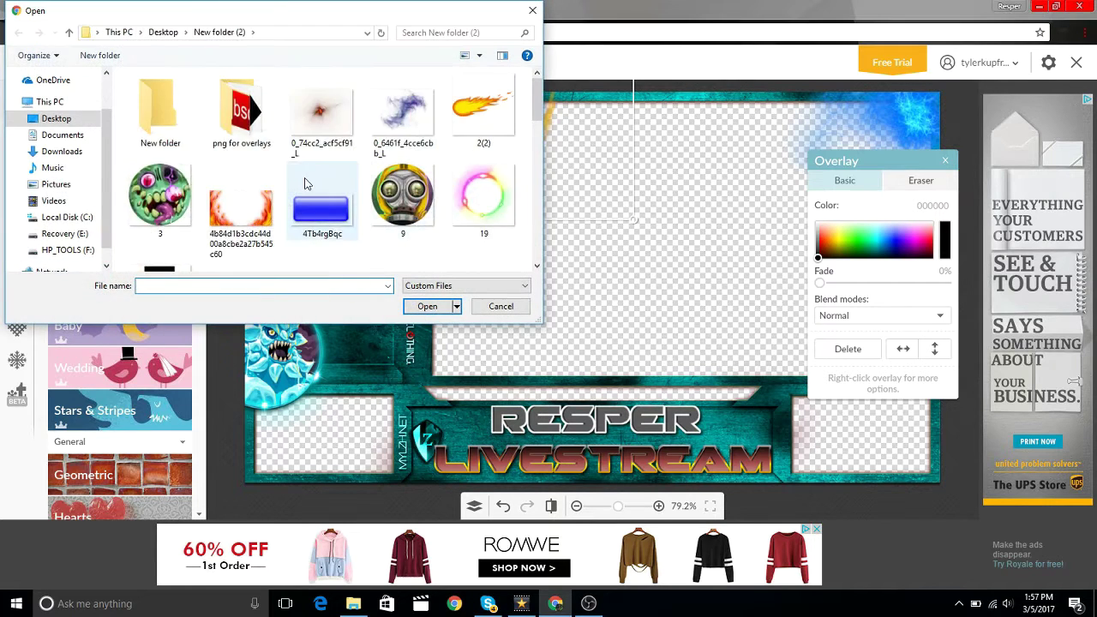
pyautogui.scroll(-1, 350, 181)
pyautogui.click(483, 141)
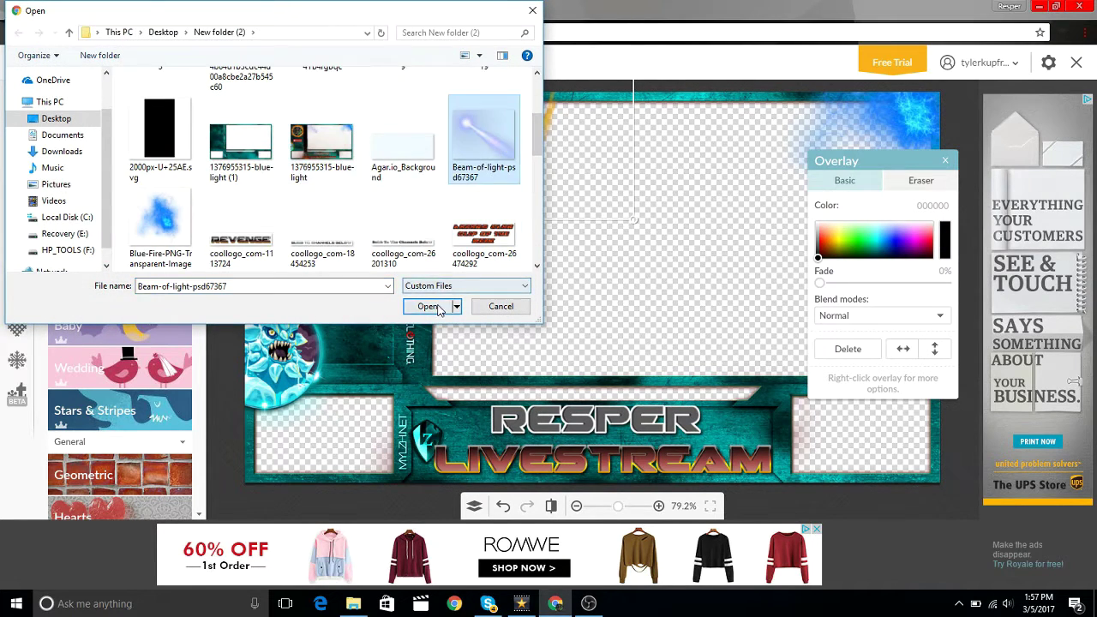
pyautogui.click(426, 306)
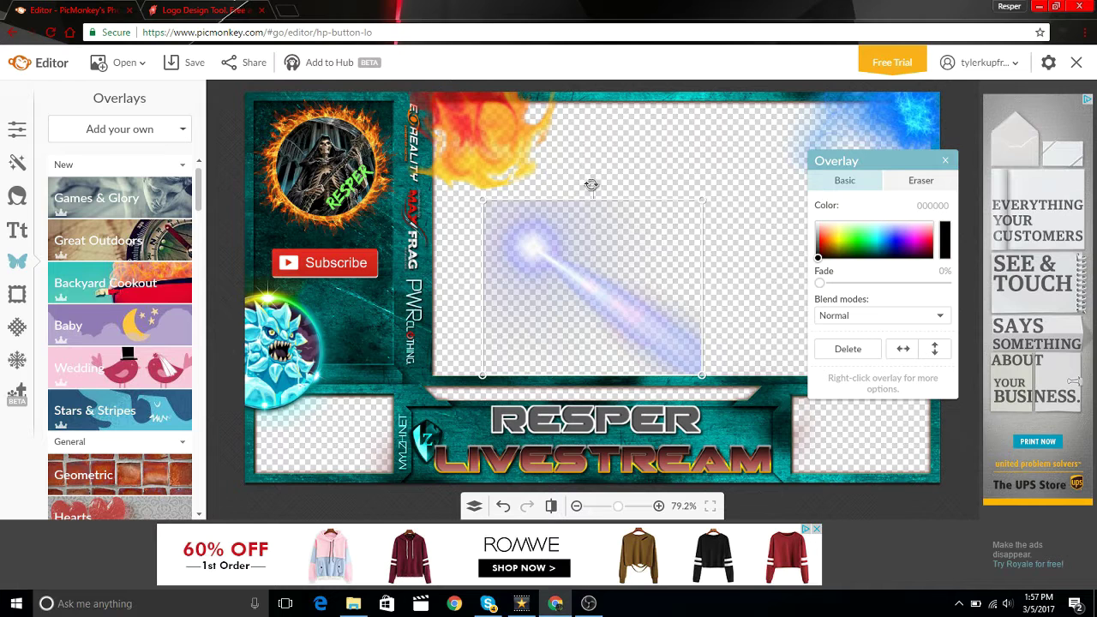
# Rotate and shrink the light beam so it shines from the canvas's upper-left corner toward the reaper logo
pyautogui.moveTo(591, 185); pyautogui.dragTo(690, 204)
pyautogui.moveTo(592, 190); pyautogui.dragTo(296, 134)
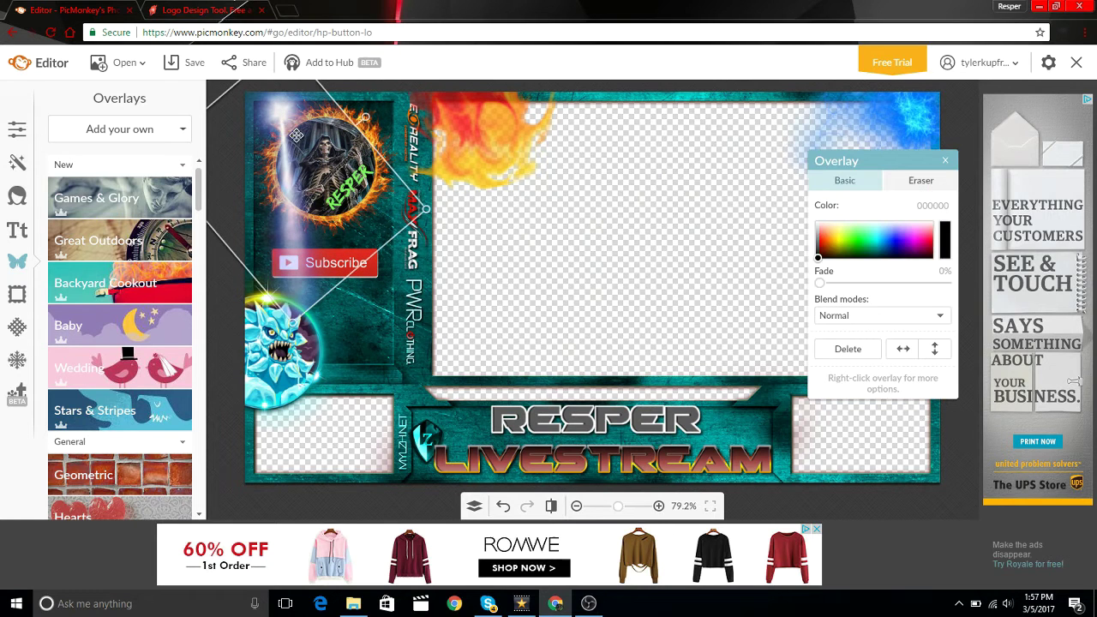
pyautogui.moveTo(364, 116); pyautogui.dragTo(336, 67)
pyautogui.moveTo(260, 175); pyautogui.dragTo(268, 153)
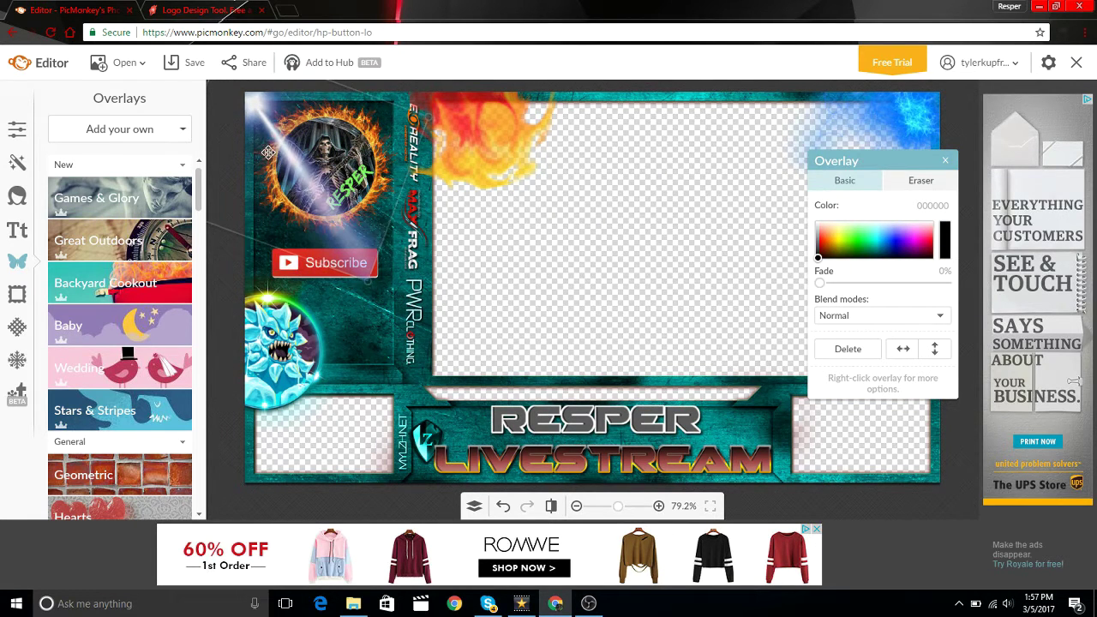
pyautogui.click(479, 287)
pyautogui.click(366, 251)
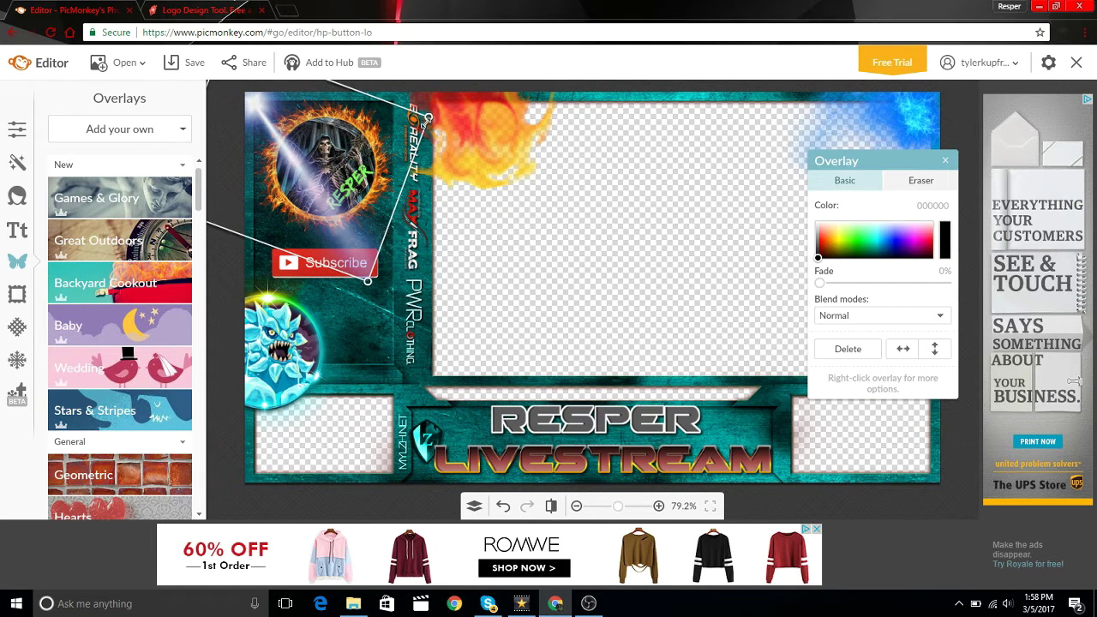
pyautogui.moveTo(427, 120); pyautogui.dragTo(290, 133)
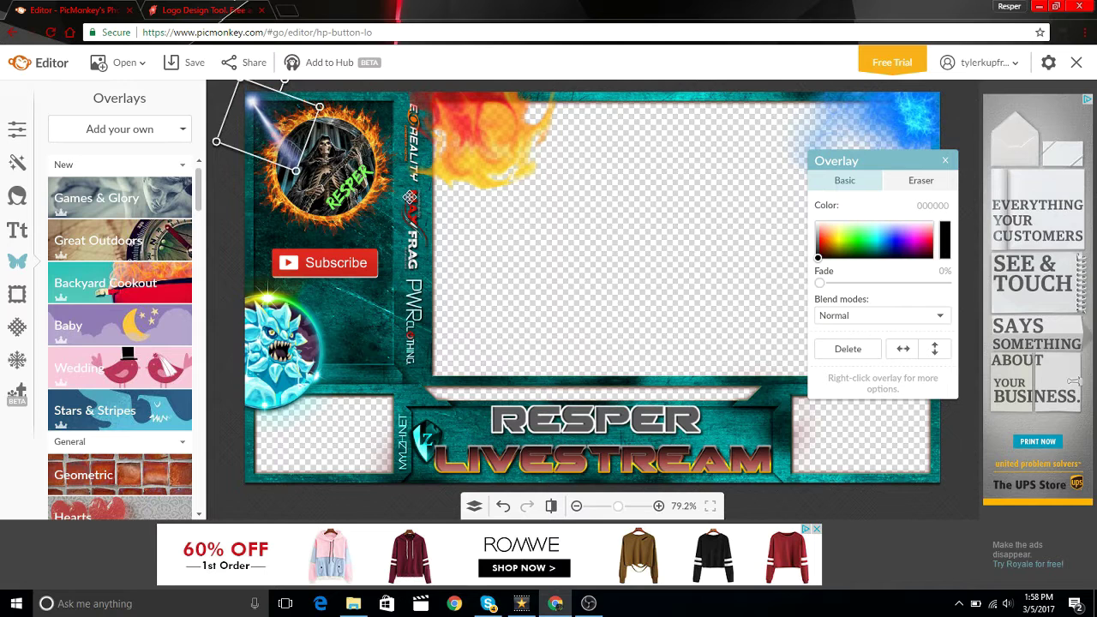
# Add the image "Overlay Color" from the computer as a custom overlay
pyautogui.click(129, 129)
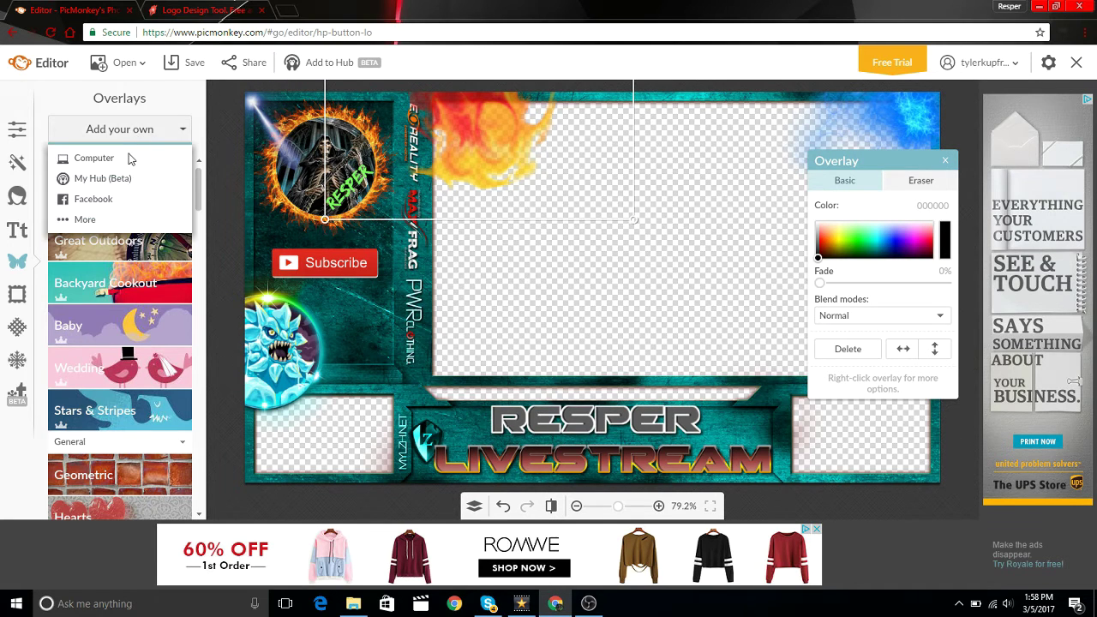
pyautogui.click(130, 154)
pyautogui.scroll(-3, 342, 240)
pyautogui.scroll(-5, 347, 199)
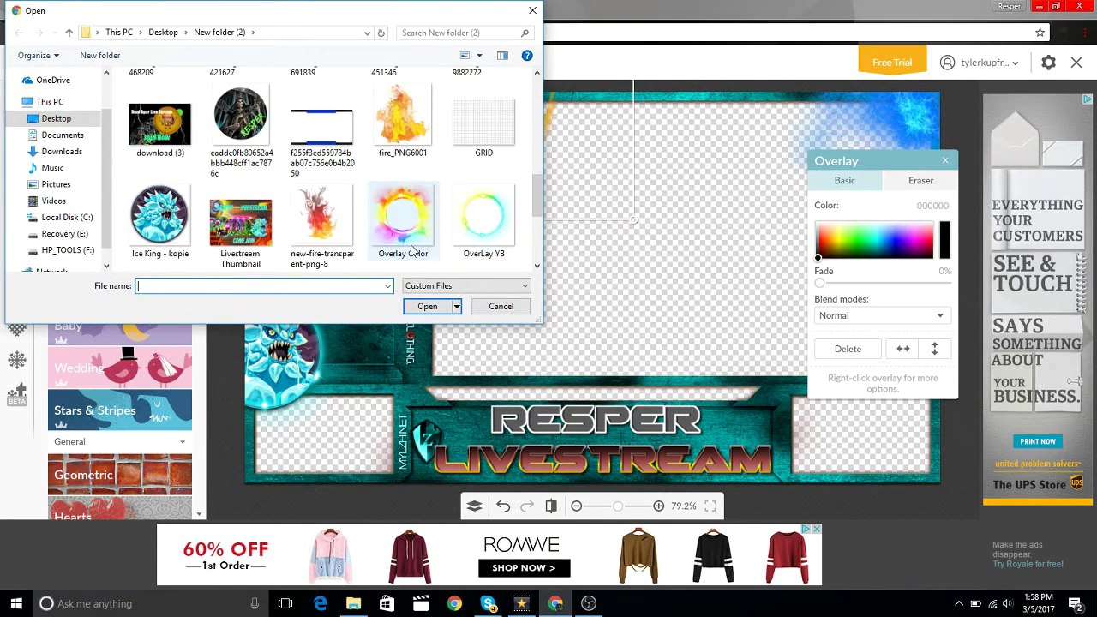
pyautogui.scroll(-2, 420, 201)
pyautogui.scroll(4, 416, 210)
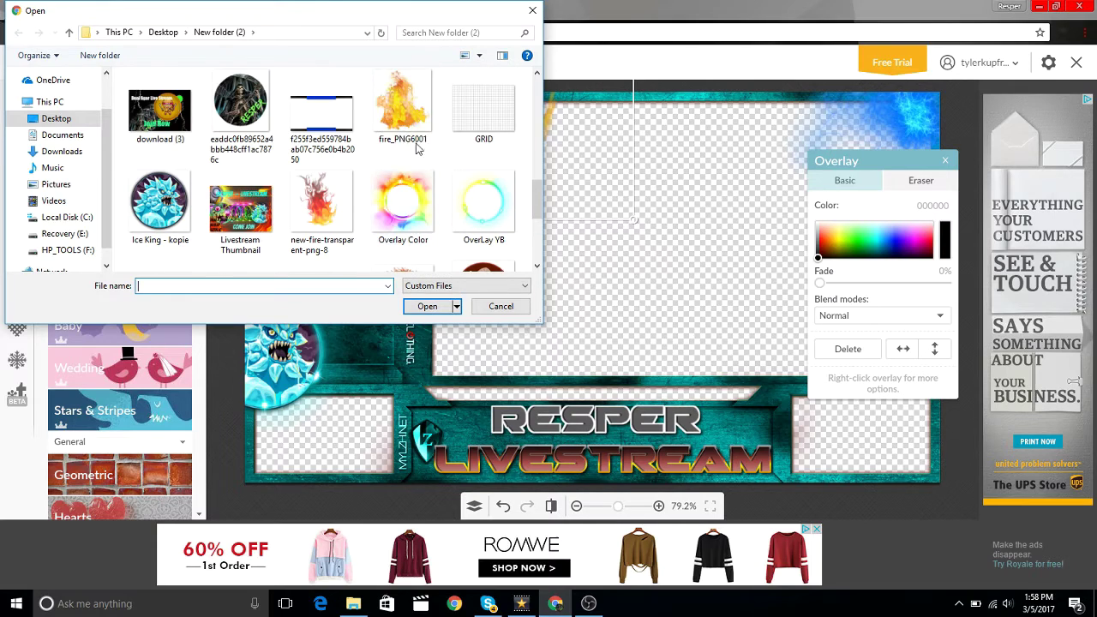
pyautogui.click(409, 217)
pyautogui.click(439, 311)
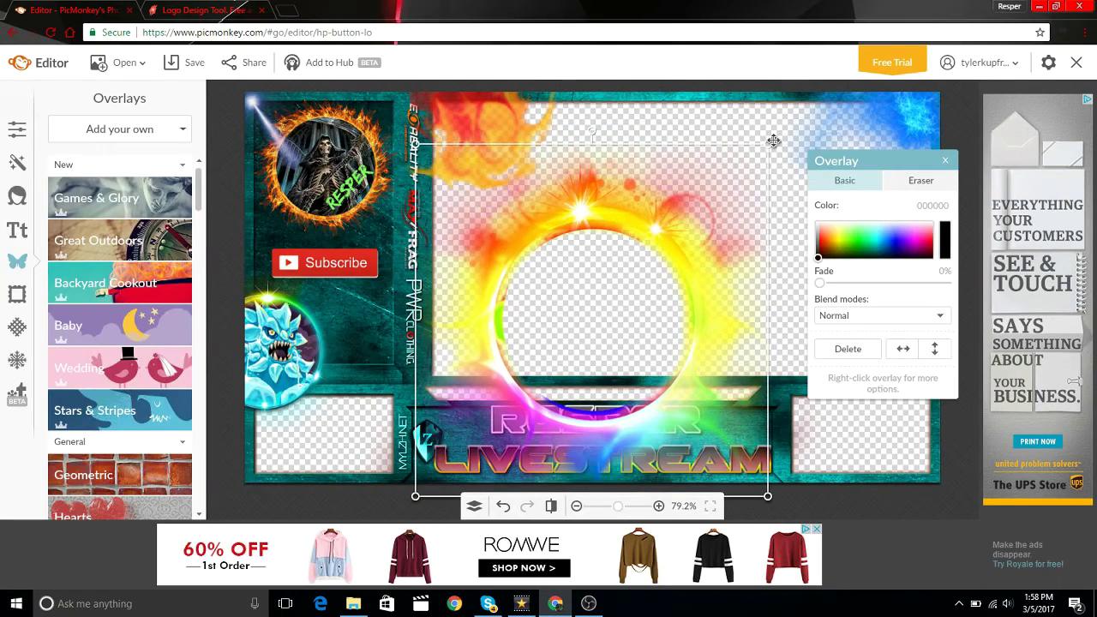
# Shrink the rainbow light ring overlay and fit it around the ice monster logo at the canvas's left edge
pyautogui.moveTo(773, 140); pyautogui.dragTo(249, 322)
pyautogui.moveTo(273, 270); pyautogui.dragTo(274, 237)
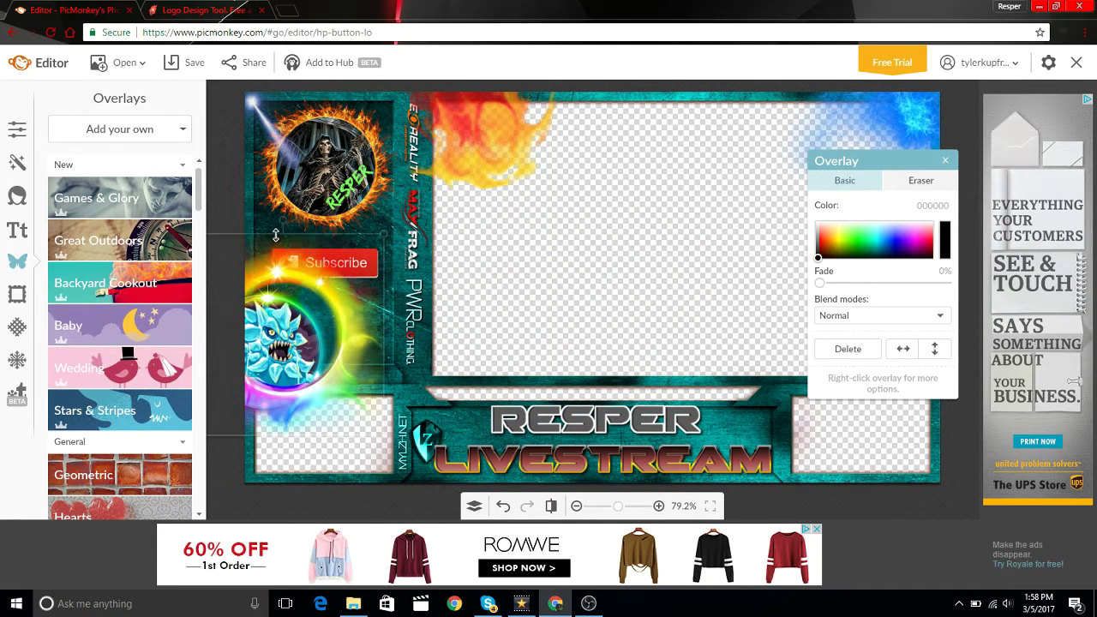
pyautogui.moveTo(262, 320)
pyautogui.mouseDown()
pyautogui.moveTo(257, 350)
pyautogui.moveTo(245, 325)
pyautogui.mouseUp()
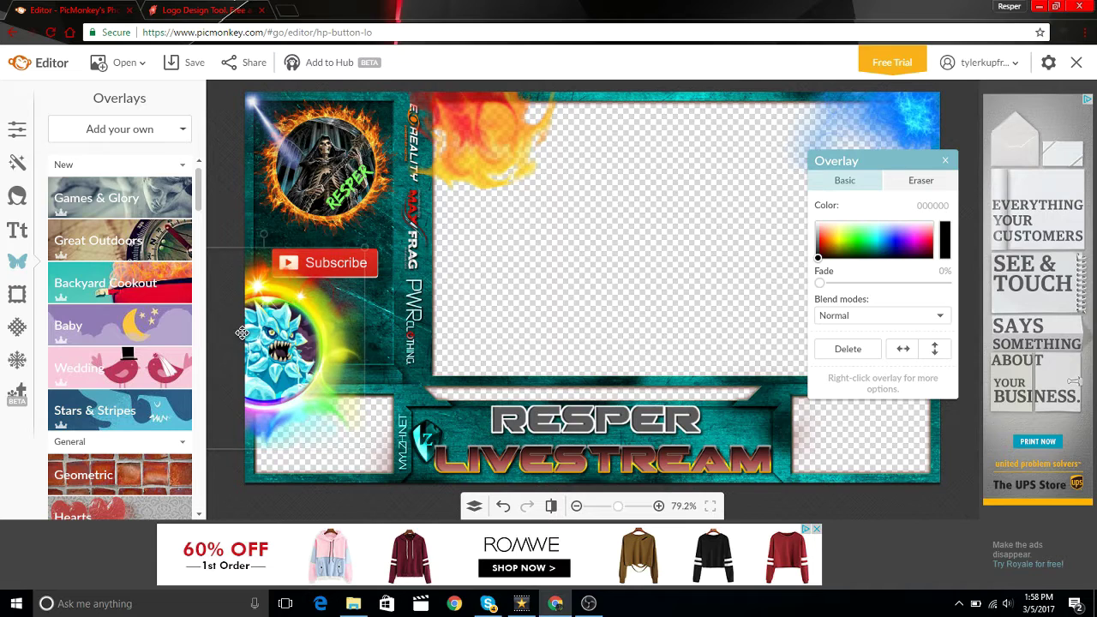
pyautogui.click(480, 326)
# Add the purple smoke image "0_6461f_4cce6cbb_L" from the computer and move it over the lower-right box
pyautogui.click(119, 128)
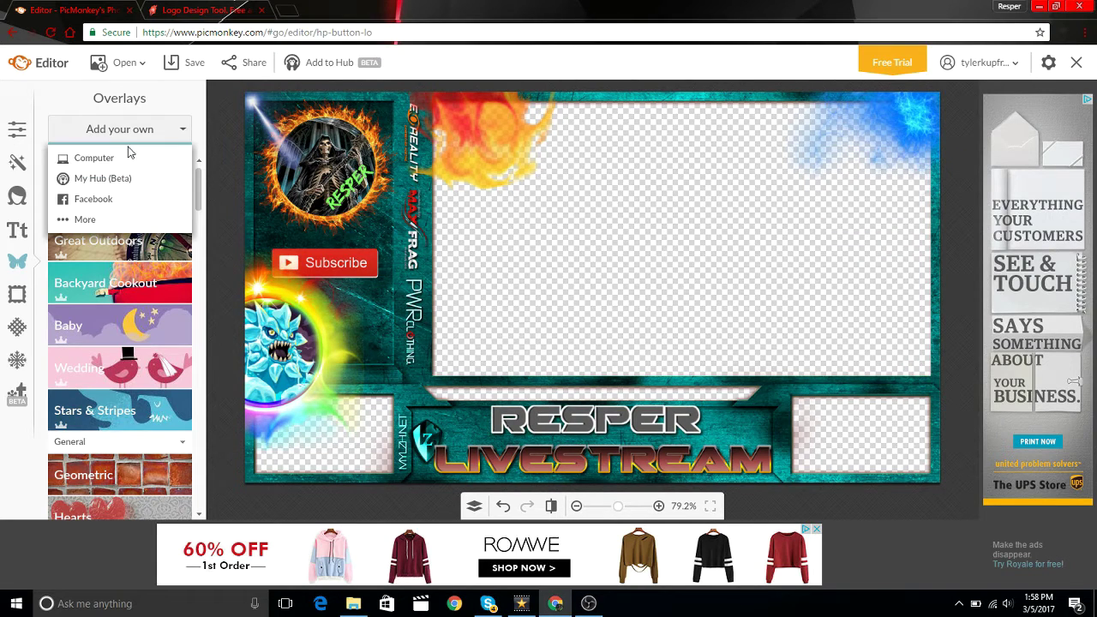
pyautogui.click(77, 159)
pyautogui.click(404, 142)
pyautogui.click(426, 302)
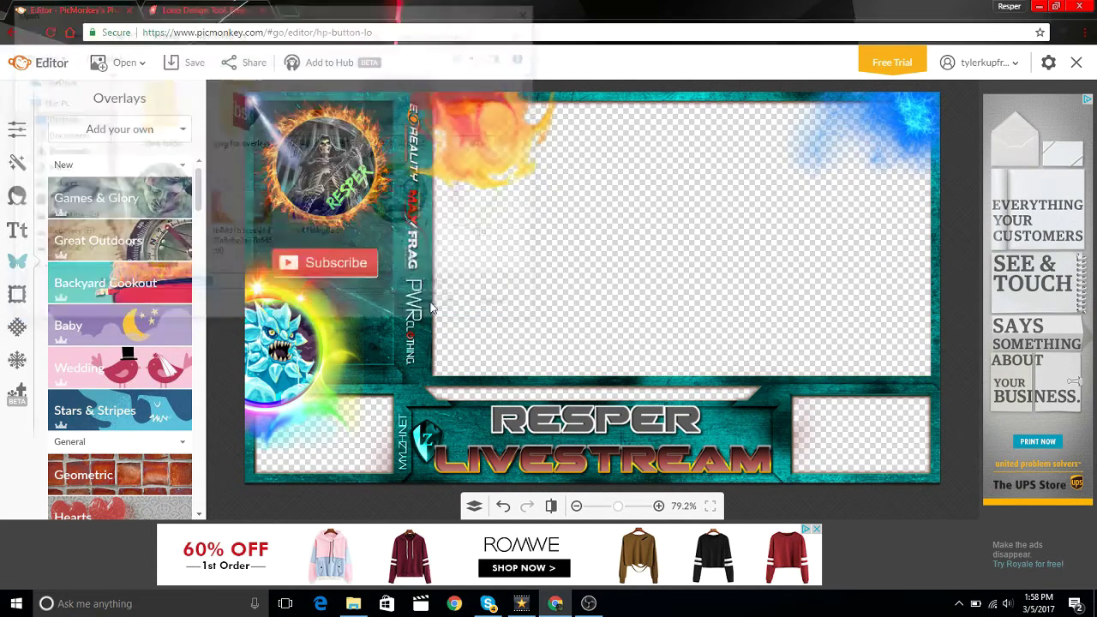
pyautogui.moveTo(554, 364); pyautogui.dragTo(884, 511)
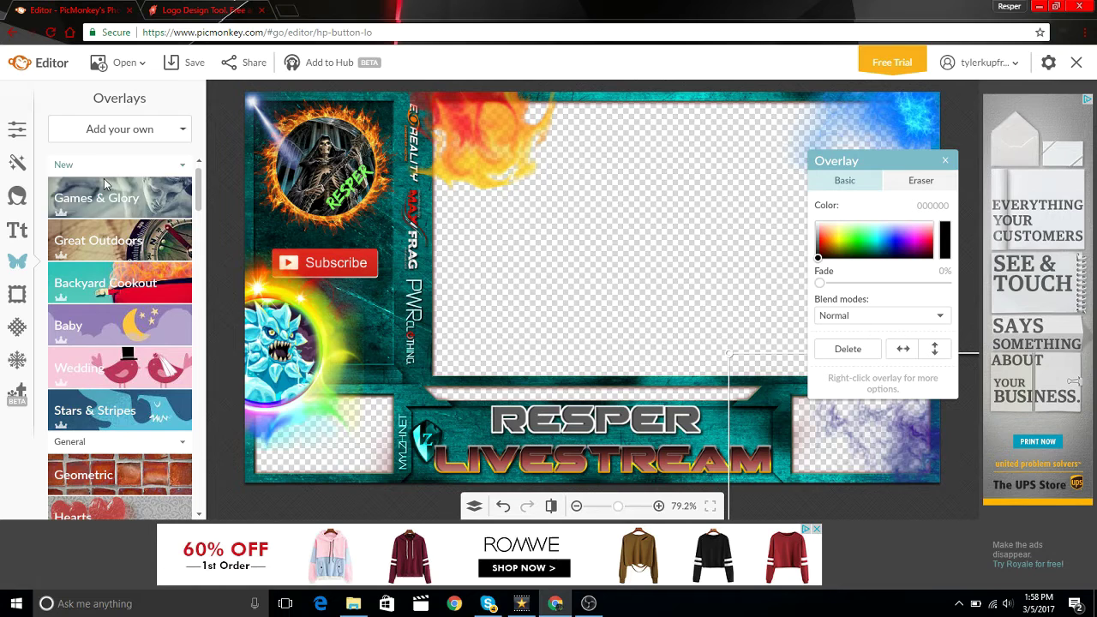
# Add the green splat image from the computer and place it on the canvas's bottom edge, beside the start of the Livestream title
pyautogui.click(86, 133)
pyautogui.click(86, 157)
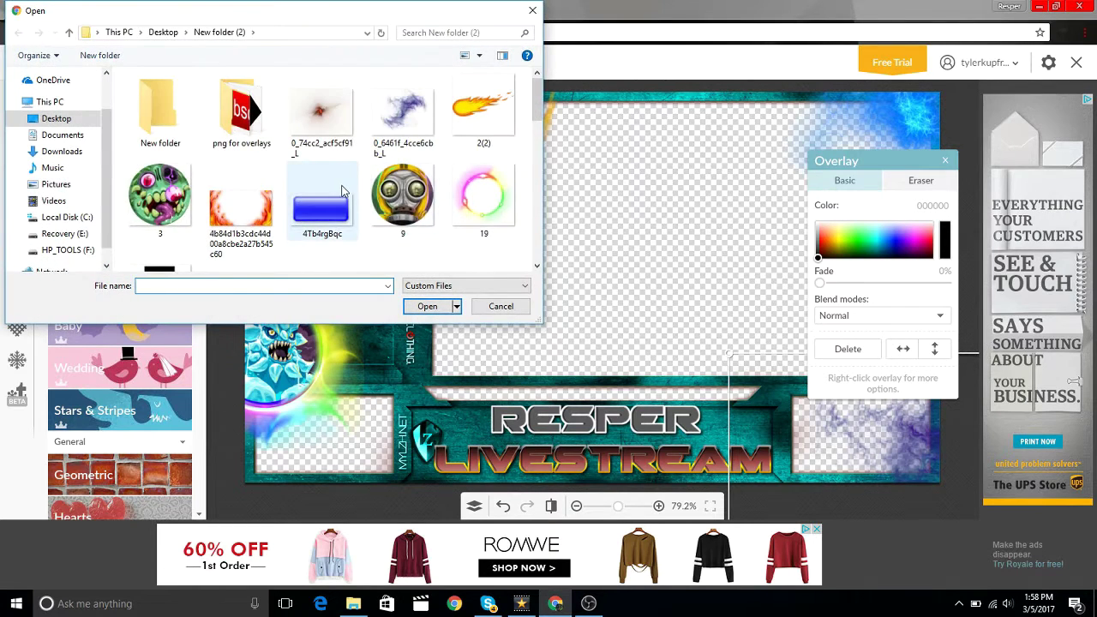
pyautogui.scroll(-2, 341, 190)
pyautogui.scroll(2, 341, 193)
pyautogui.scroll(-2, 416, 186)
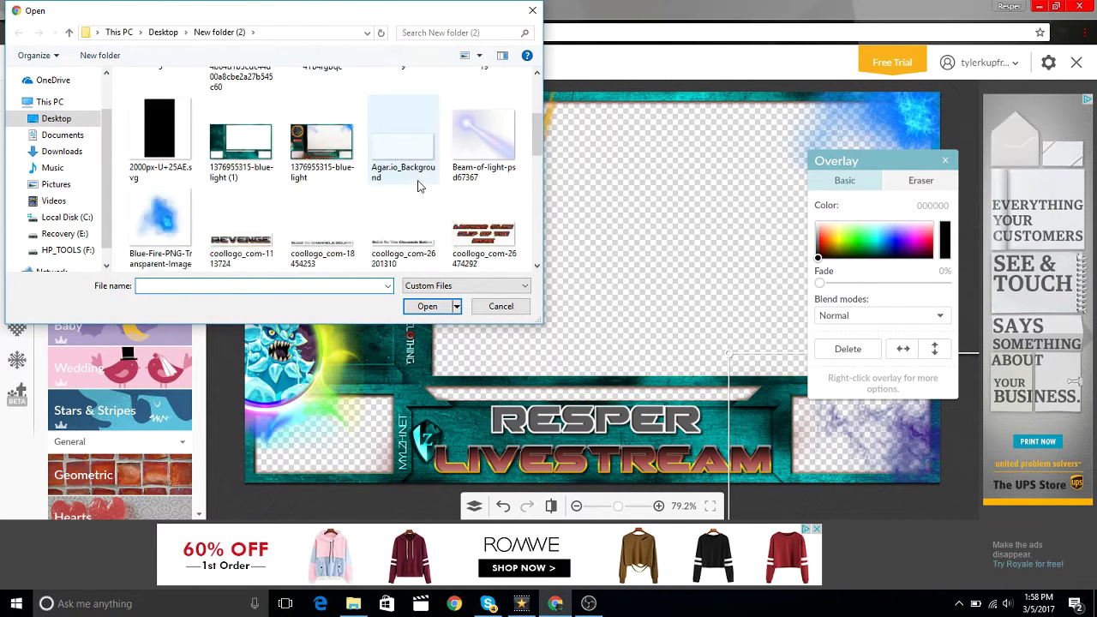
pyautogui.scroll(-5, 418, 186)
pyautogui.click(330, 202)
pyautogui.click(426, 305)
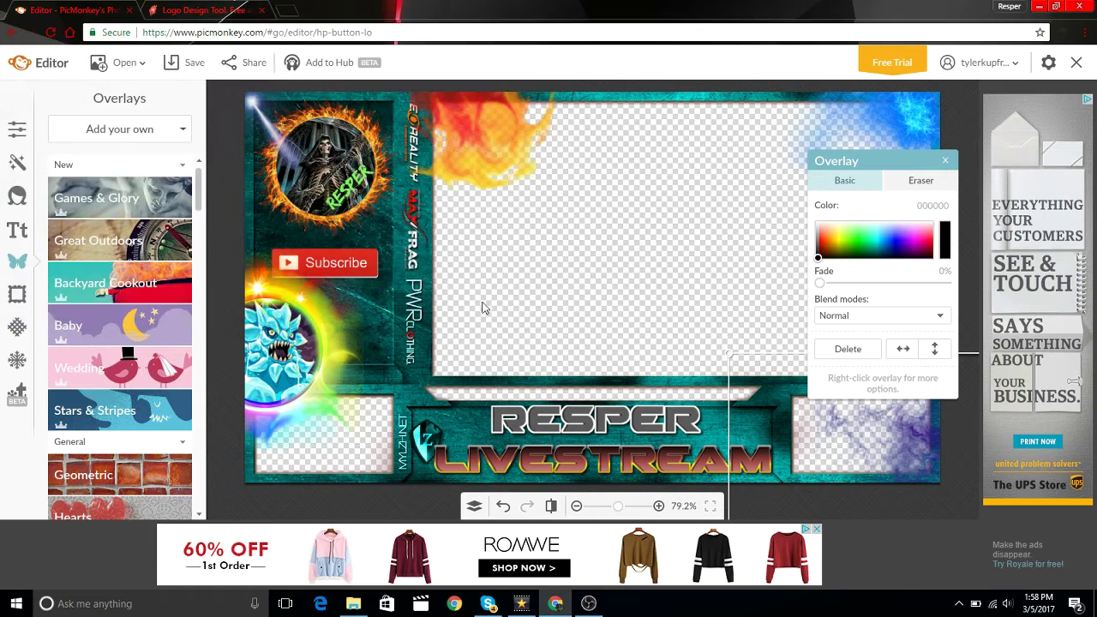
pyautogui.moveTo(580, 313); pyautogui.dragTo(411, 568)
pyautogui.click(514, 321)
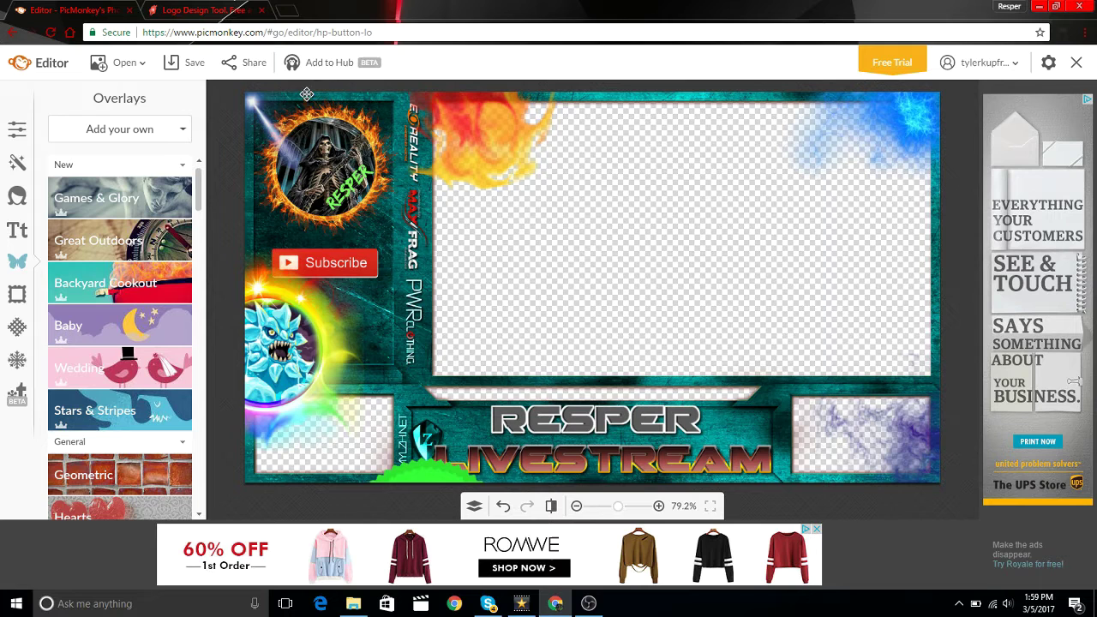
pyautogui.click(189, 65)
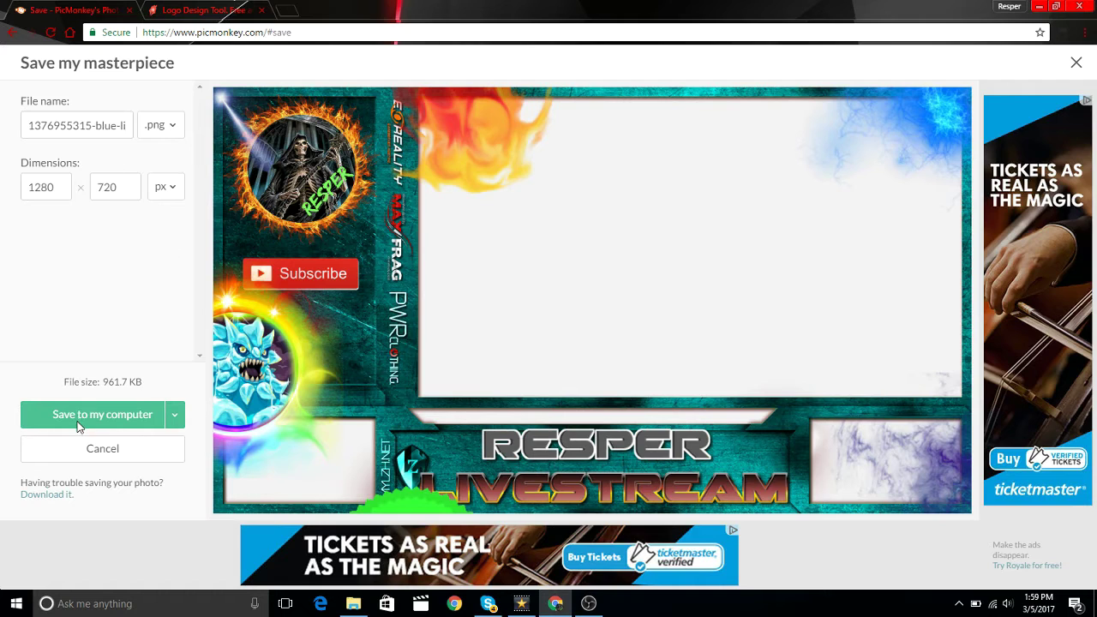
pyautogui.click(80, 416)
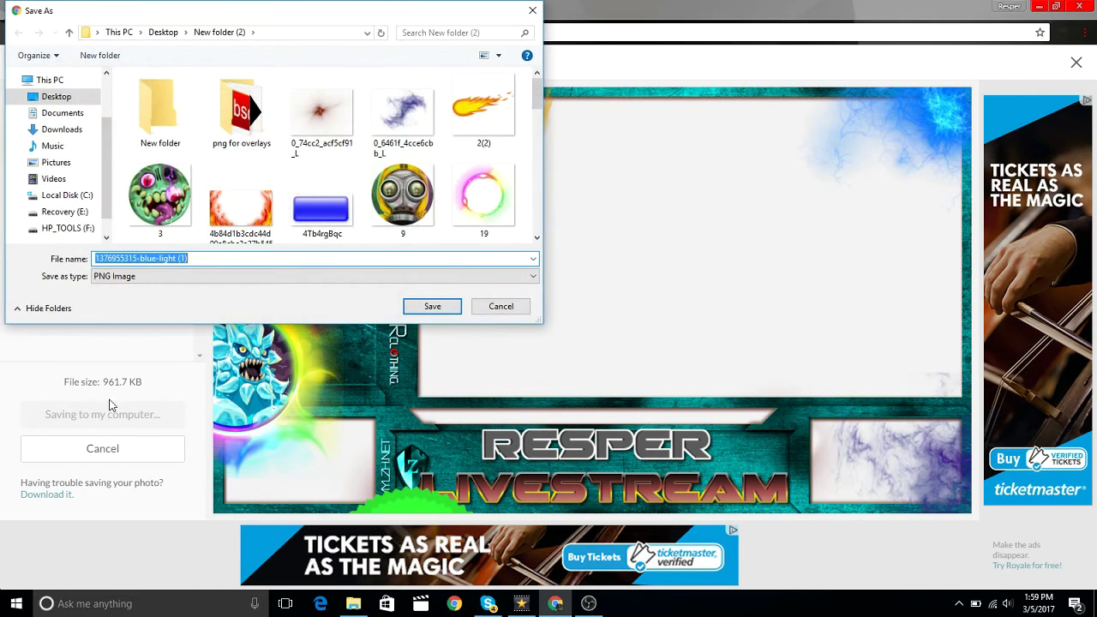
pyautogui.click(429, 307)
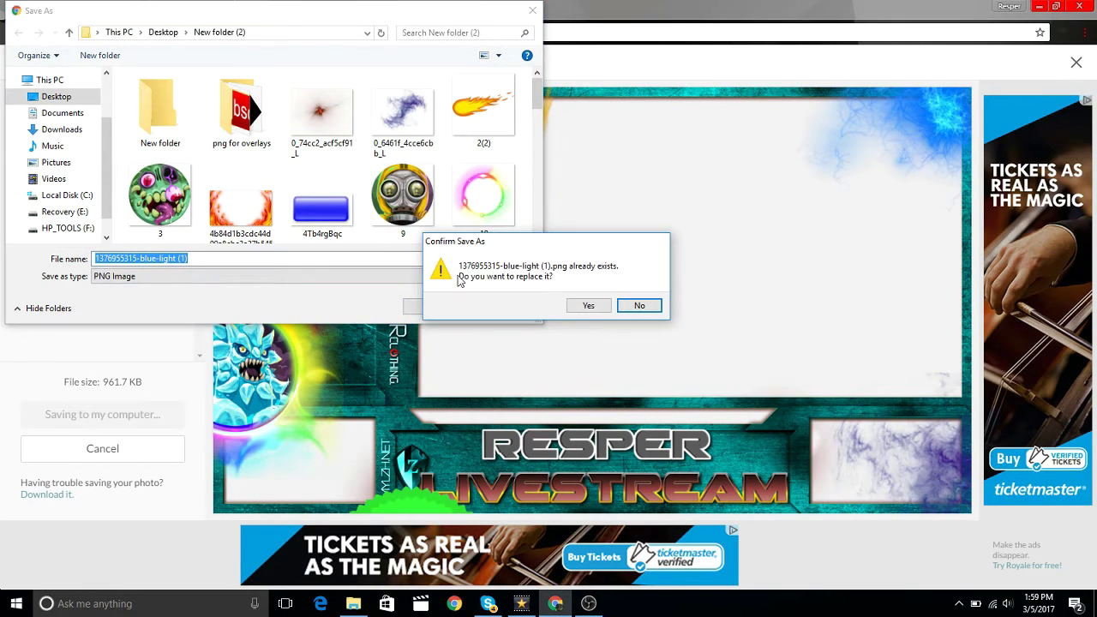
pyautogui.click(586, 306)
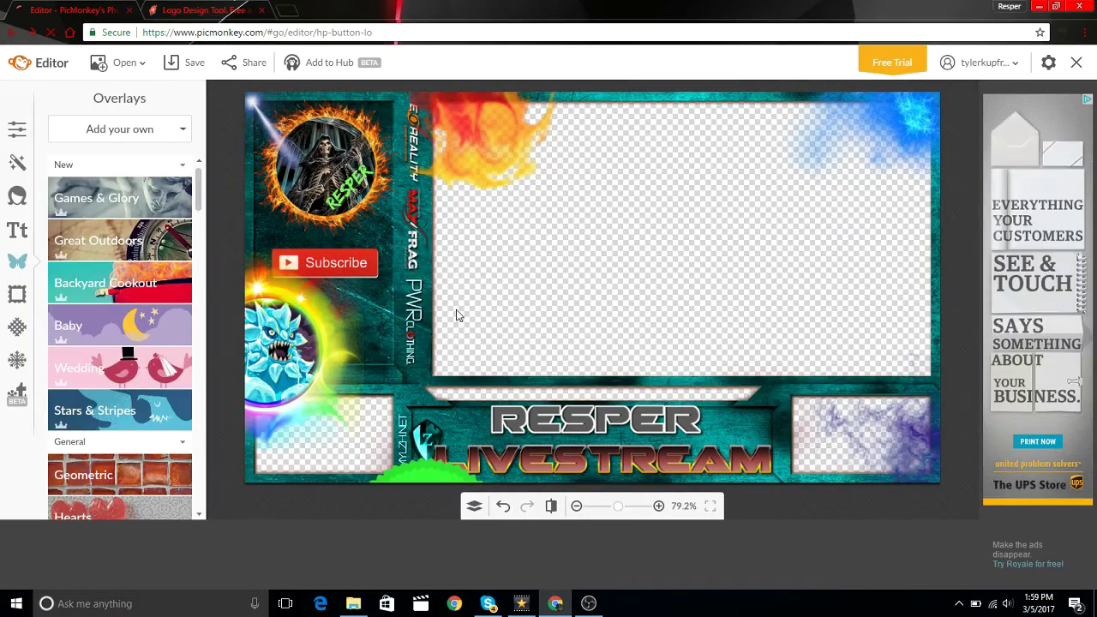
# Switch to OBS and create the scene "Resper Livestream 4" with a display capture source for Display 0
pyautogui.click(588, 603)
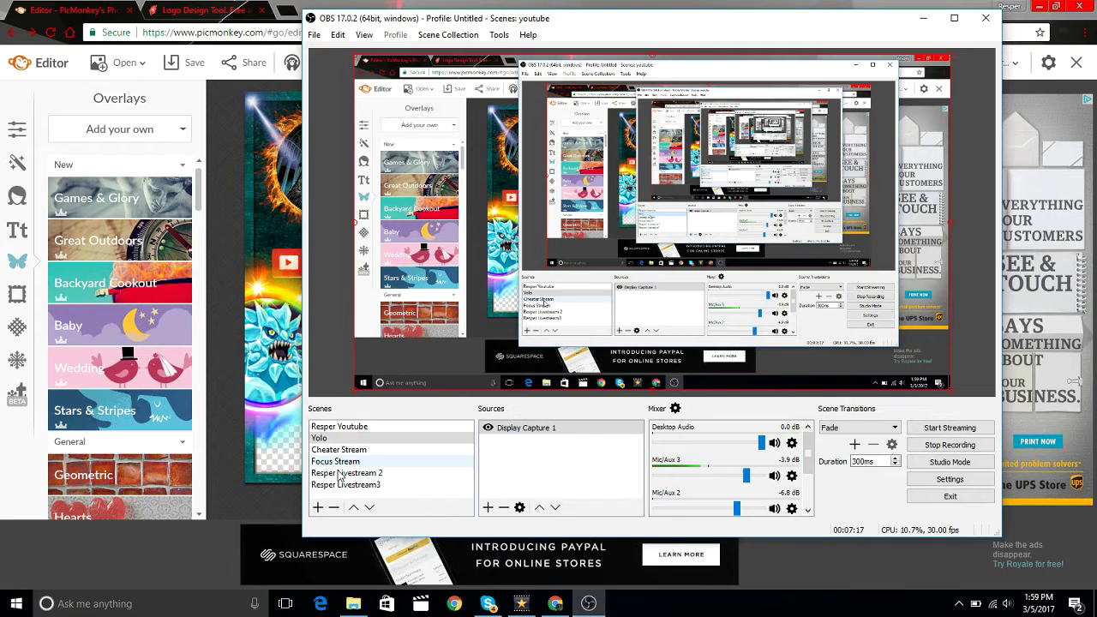
pyautogui.click(319, 511)
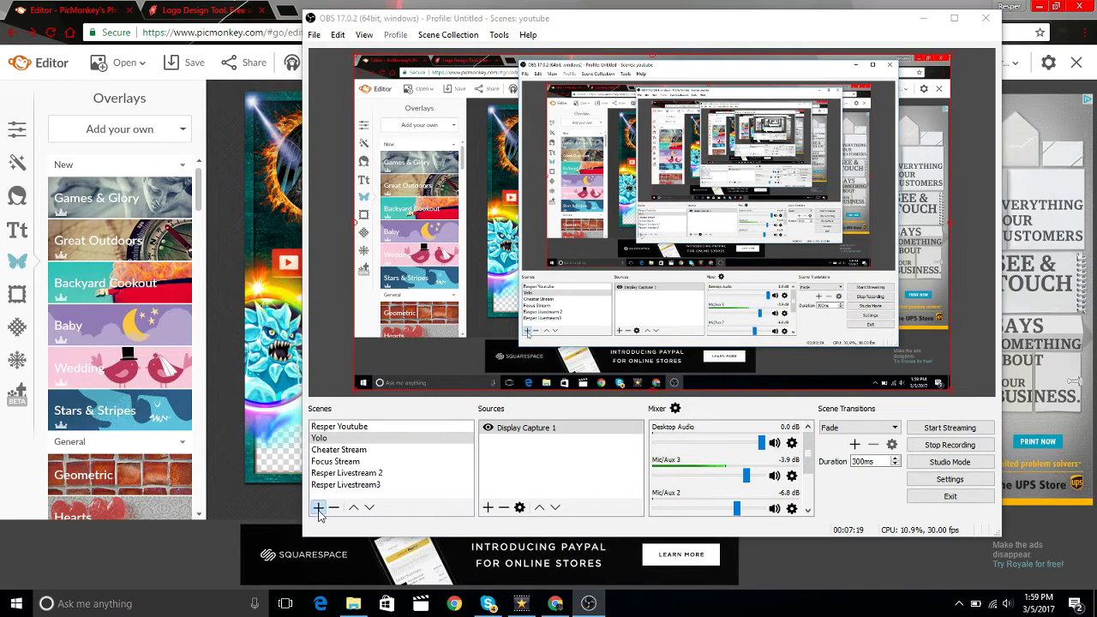
pyautogui.press('BackSpace')
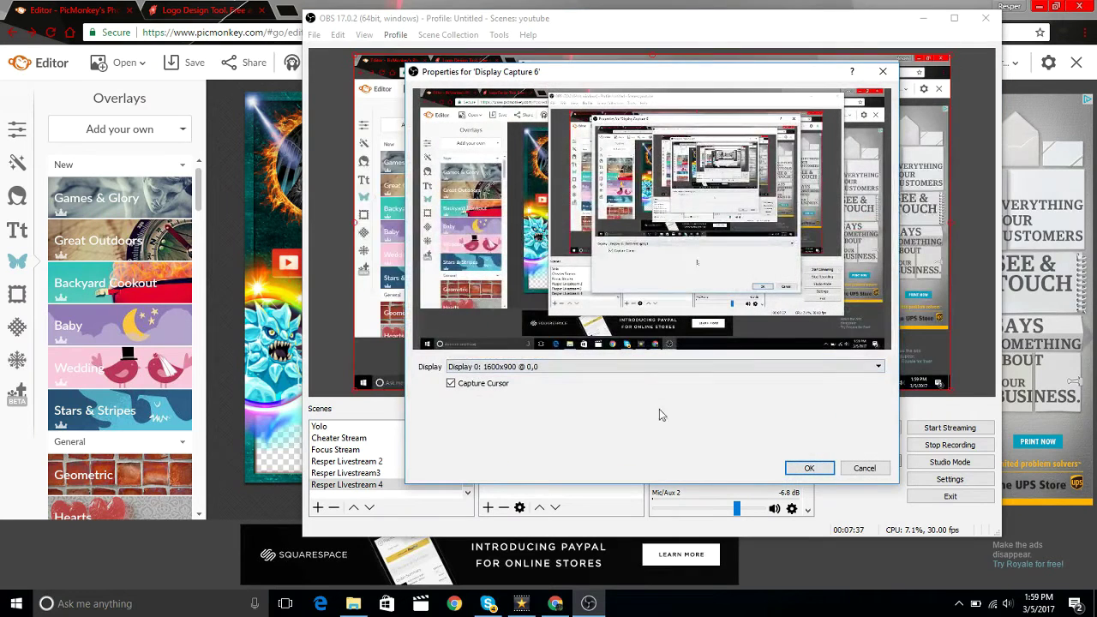
pyautogui.click(797, 467)
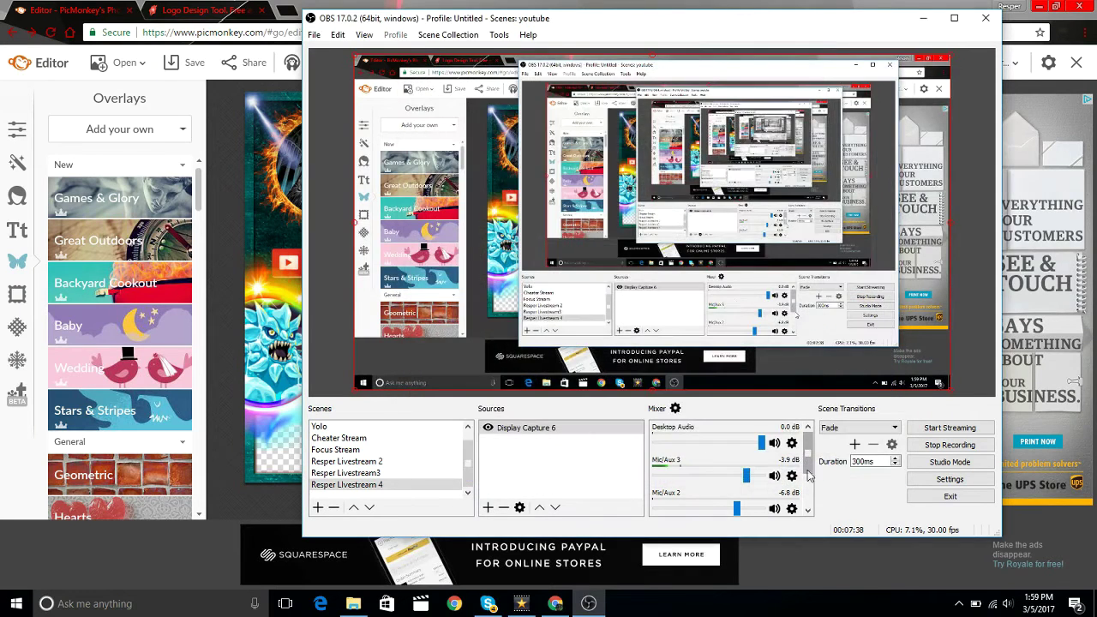
pyautogui.click(488, 507)
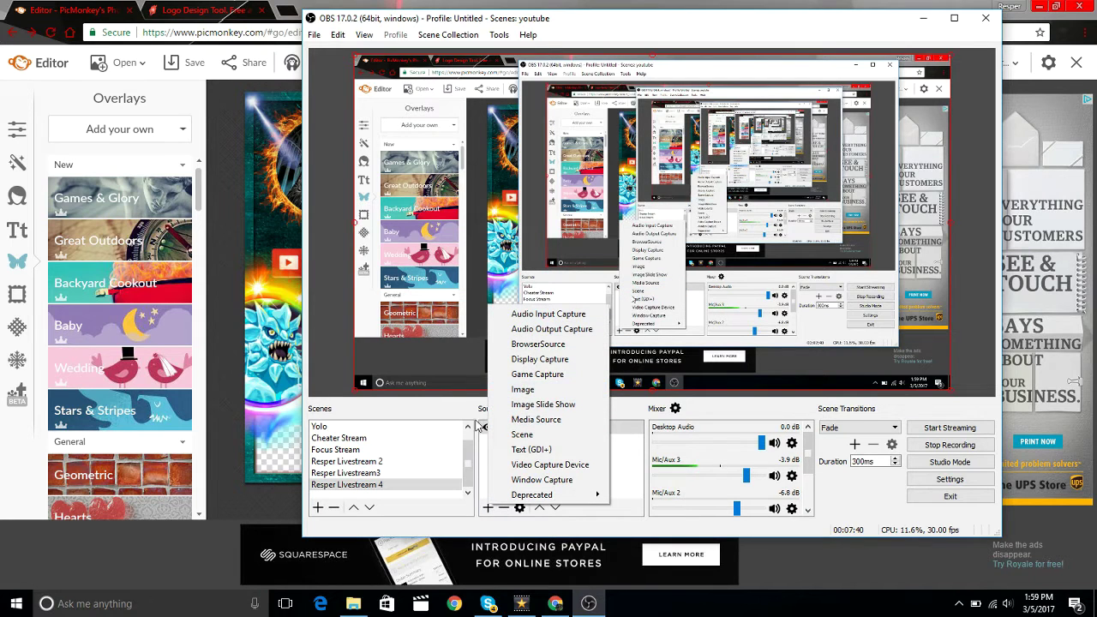
pyautogui.click(525, 389)
pyautogui.click(672, 372)
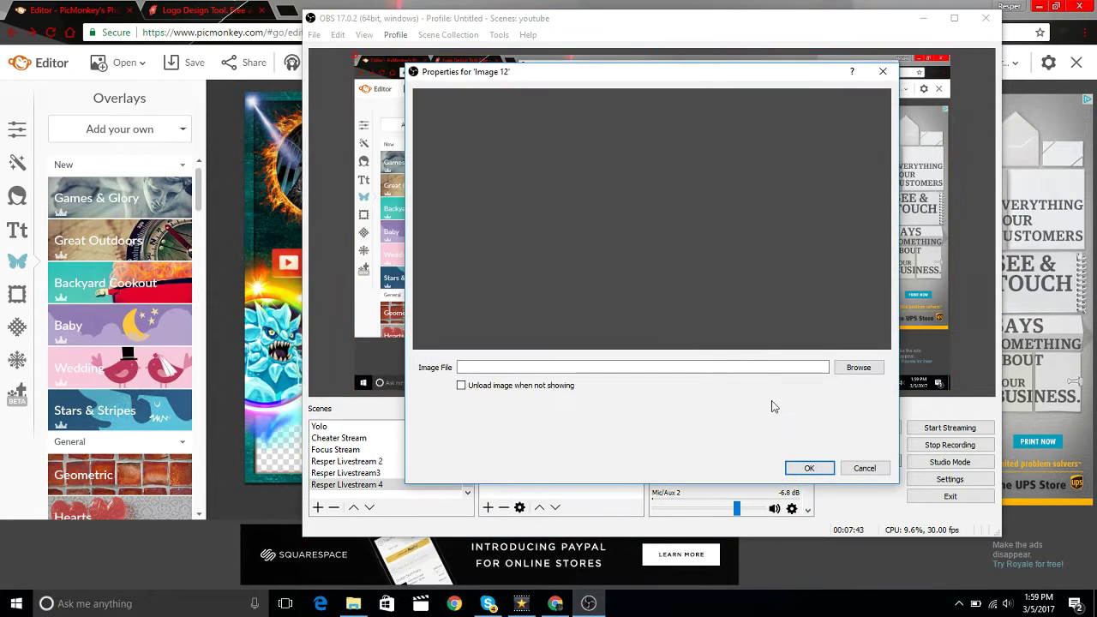
pyautogui.click(859, 368)
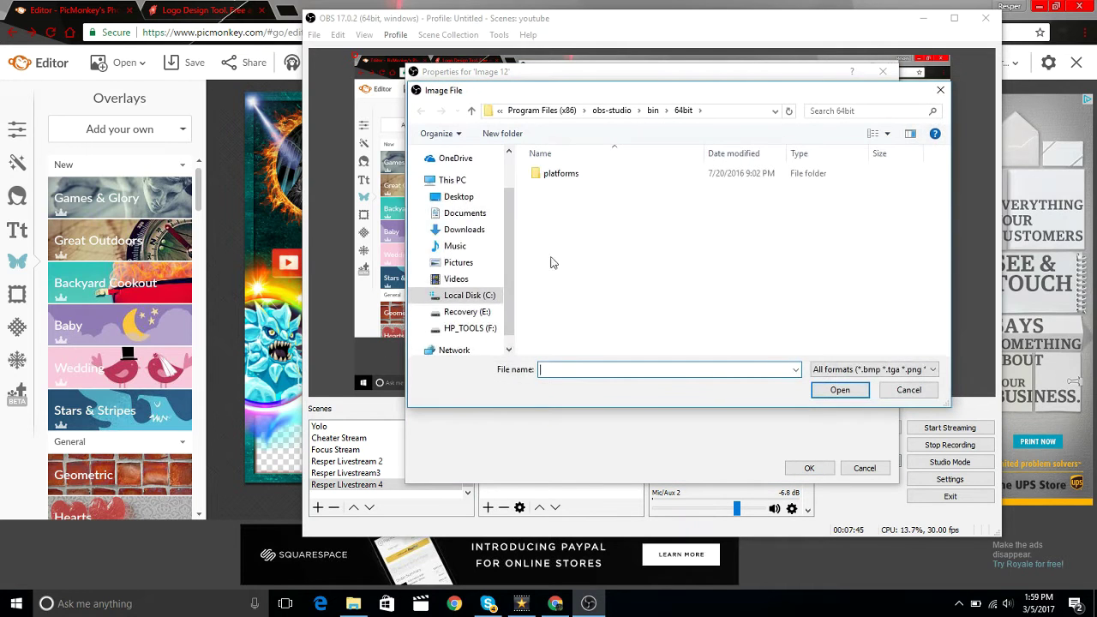
pyautogui.scroll(1, 455, 271)
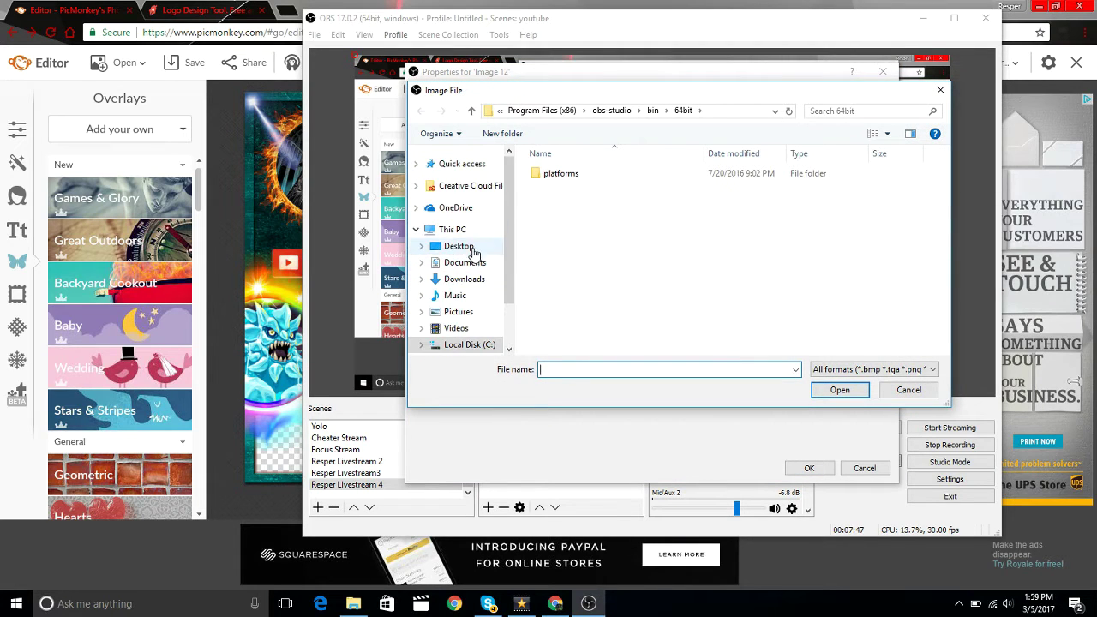
pyautogui.click(463, 247)
pyautogui.doubleClick(632, 249)
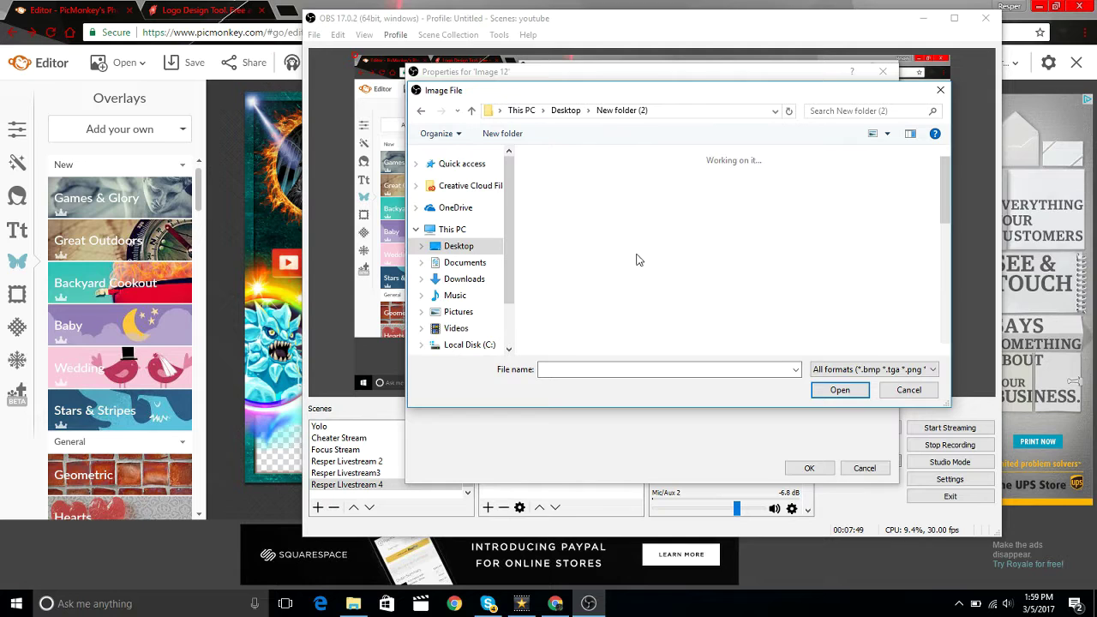
pyautogui.scroll(-1, 735, 282)
pyautogui.scroll(-1, 736, 282)
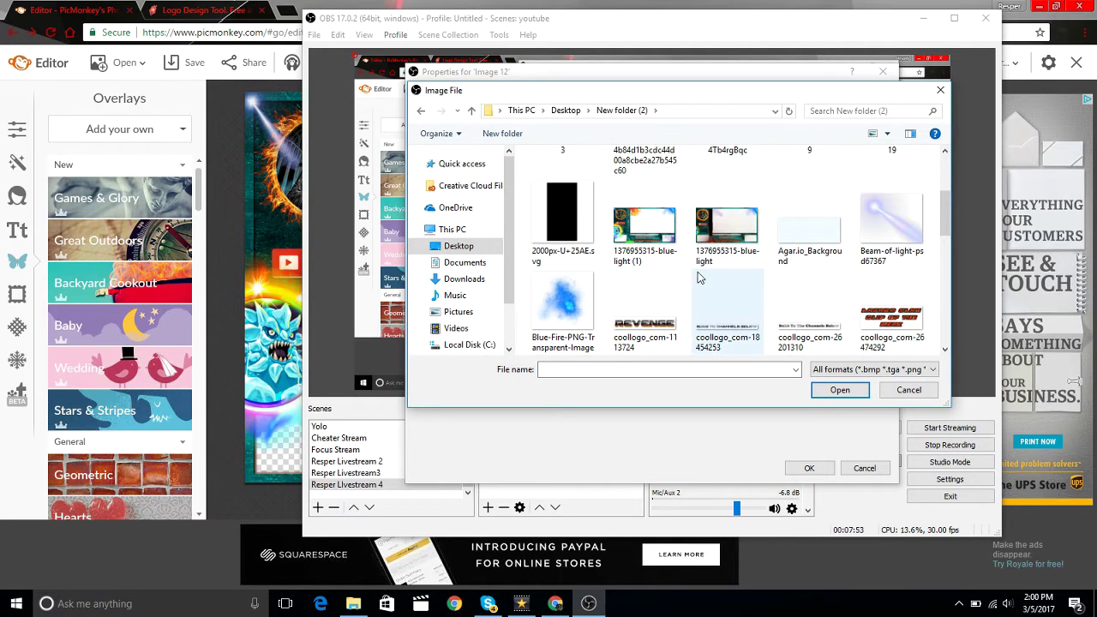
pyautogui.click(630, 218)
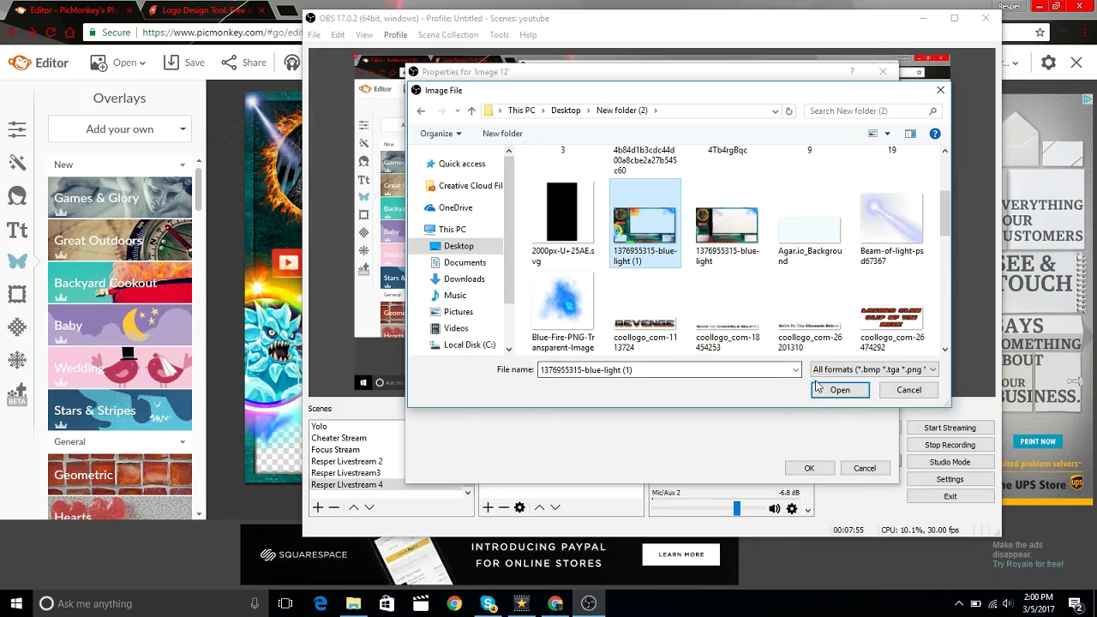
pyautogui.click(838, 390)
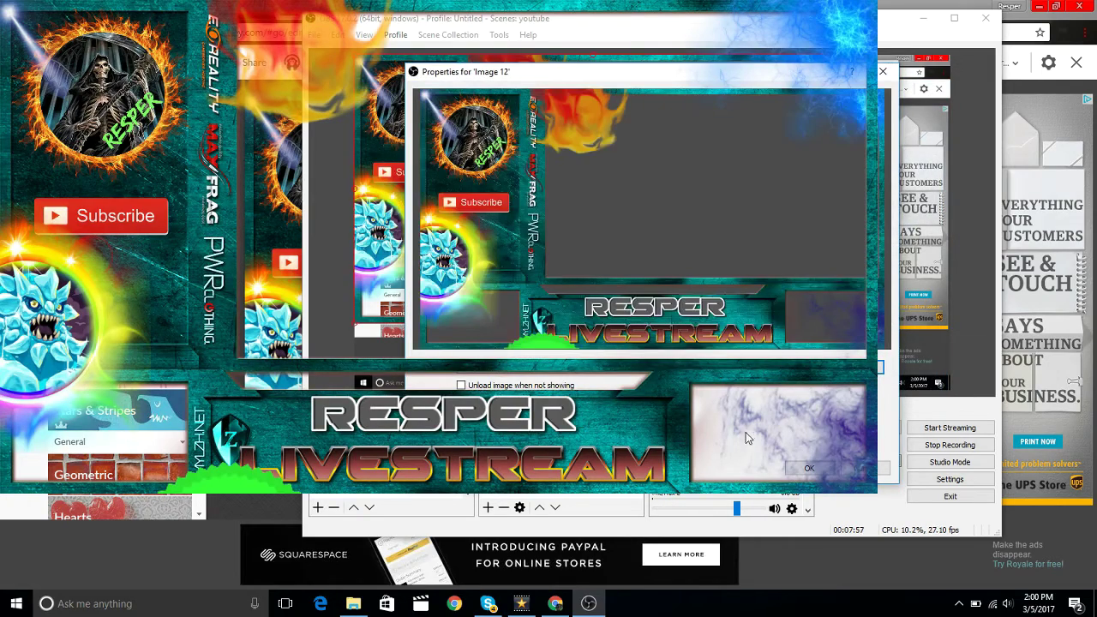
pyautogui.click(824, 468)
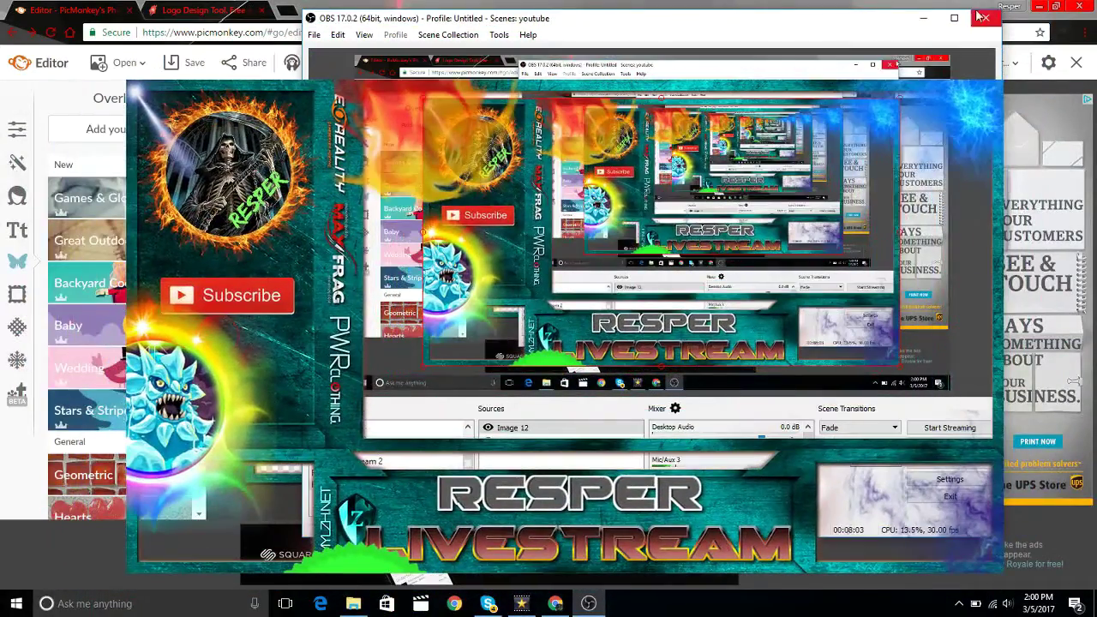
# Open a new browser tab and stretch the overlay image across the full OBS canvas
pyautogui.click(923, 18)
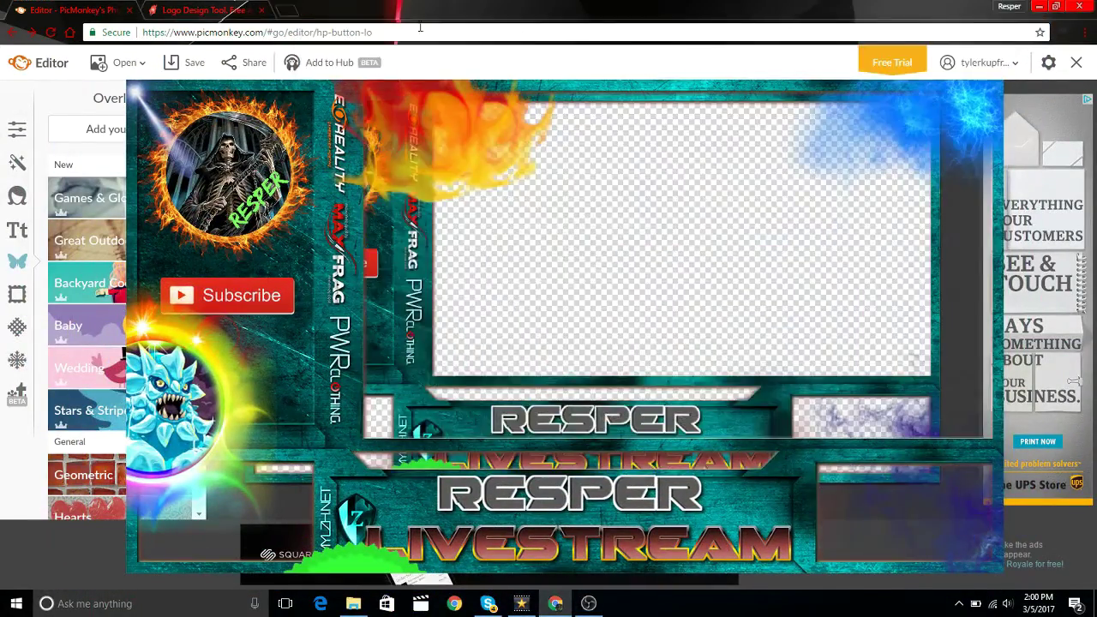
pyautogui.click(294, 9)
pyautogui.click(588, 603)
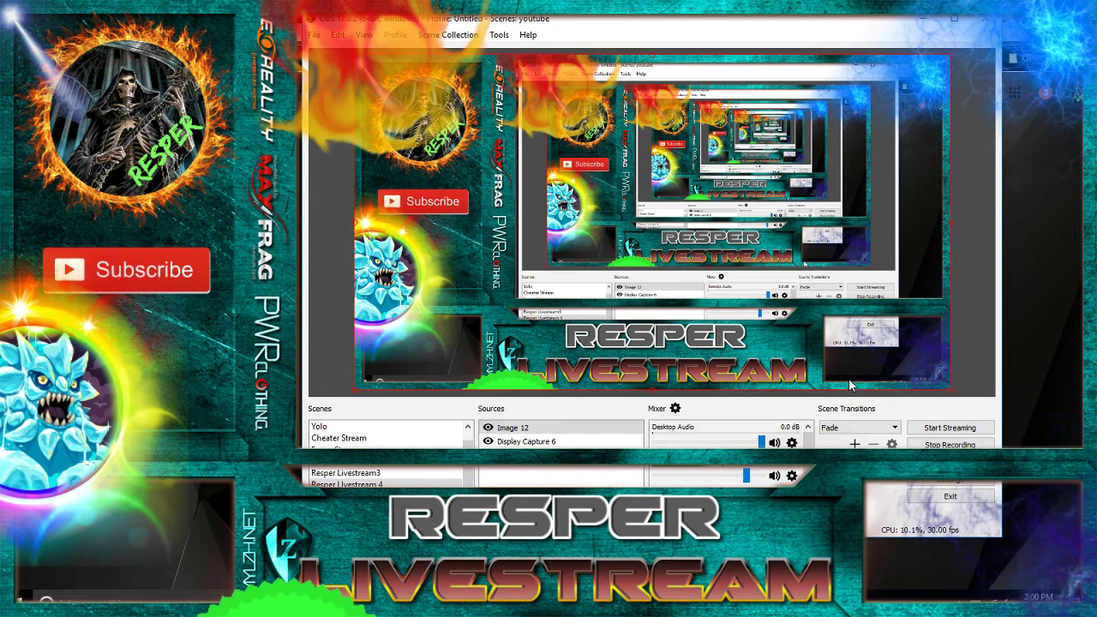
pyautogui.click(922, 19)
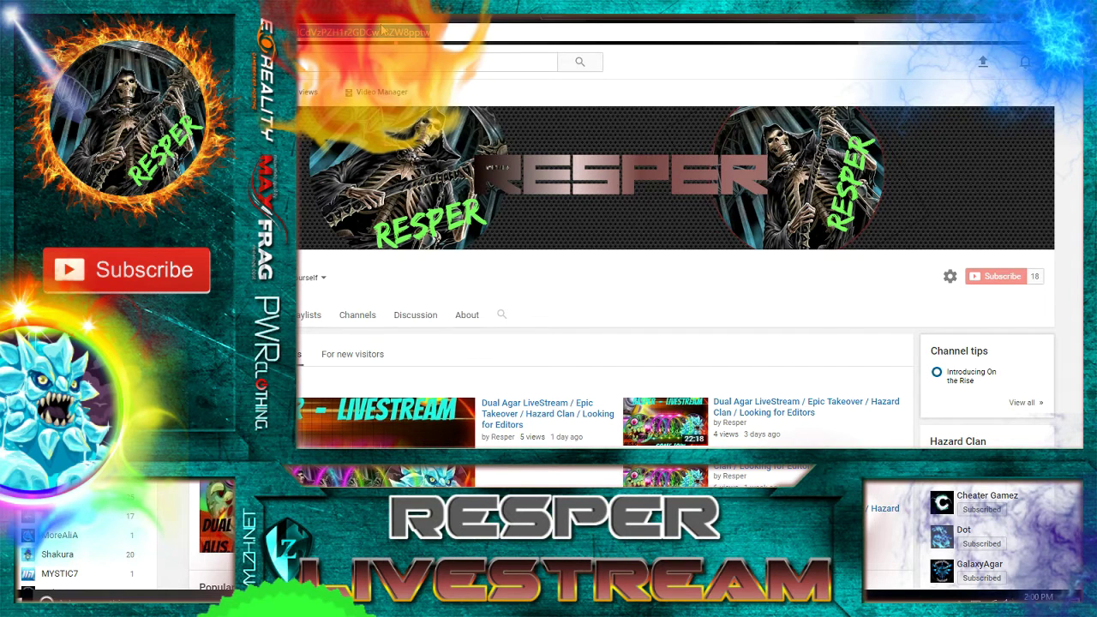
# Copy the channel ID from the YouTube channel's address and open its live subscriber count page on Livecounts
pyautogui.rightClick(318, 35)
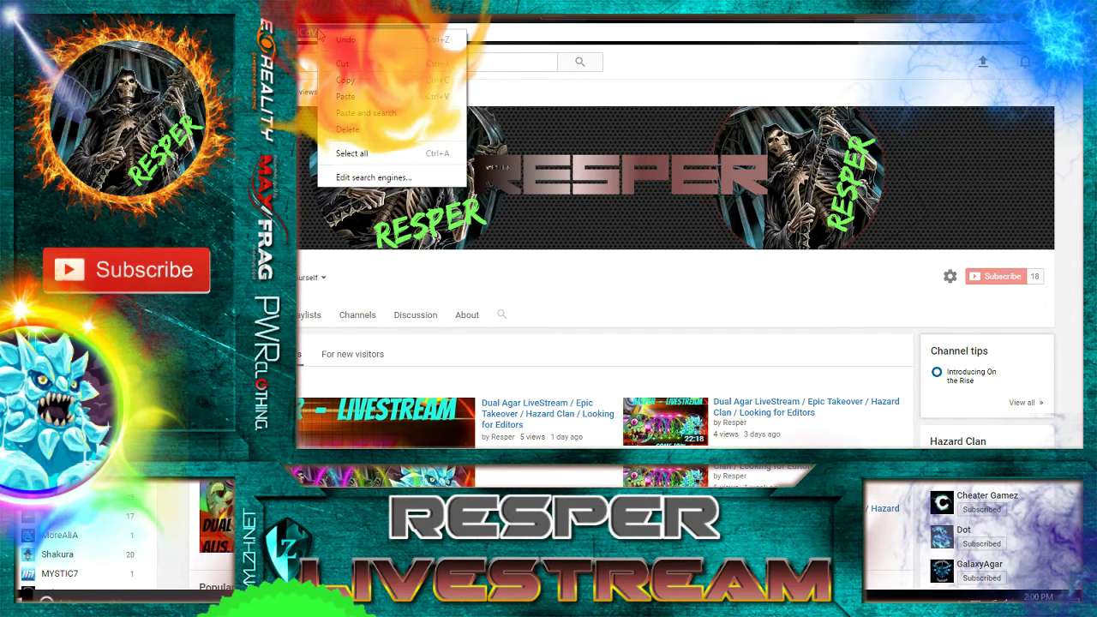
pyautogui.click(343, 83)
pyautogui.hotkey('ctrl', 'Tab')
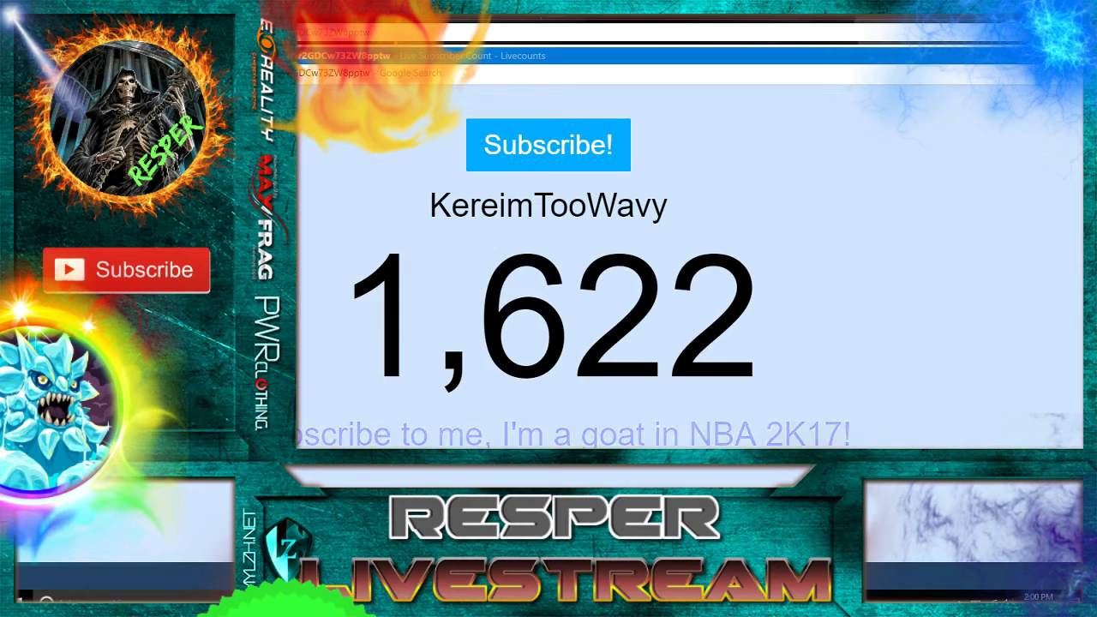
pyautogui.press('Return')
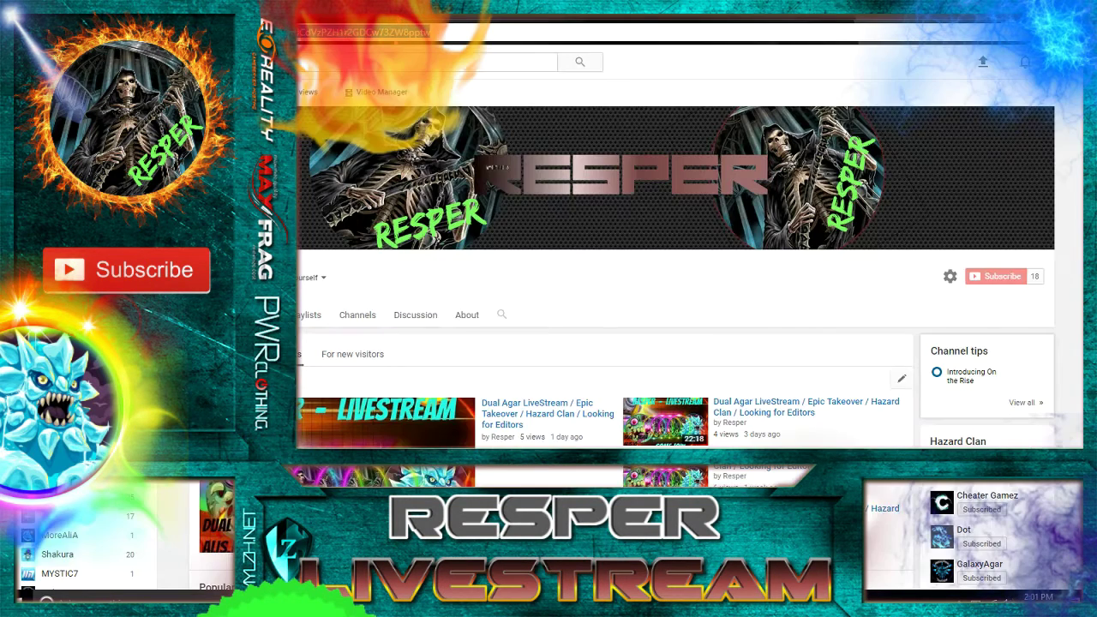
# Switch to OBS and add a new browser source to the scene using the copied live subscriber count URL
pyautogui.click(480, 605)
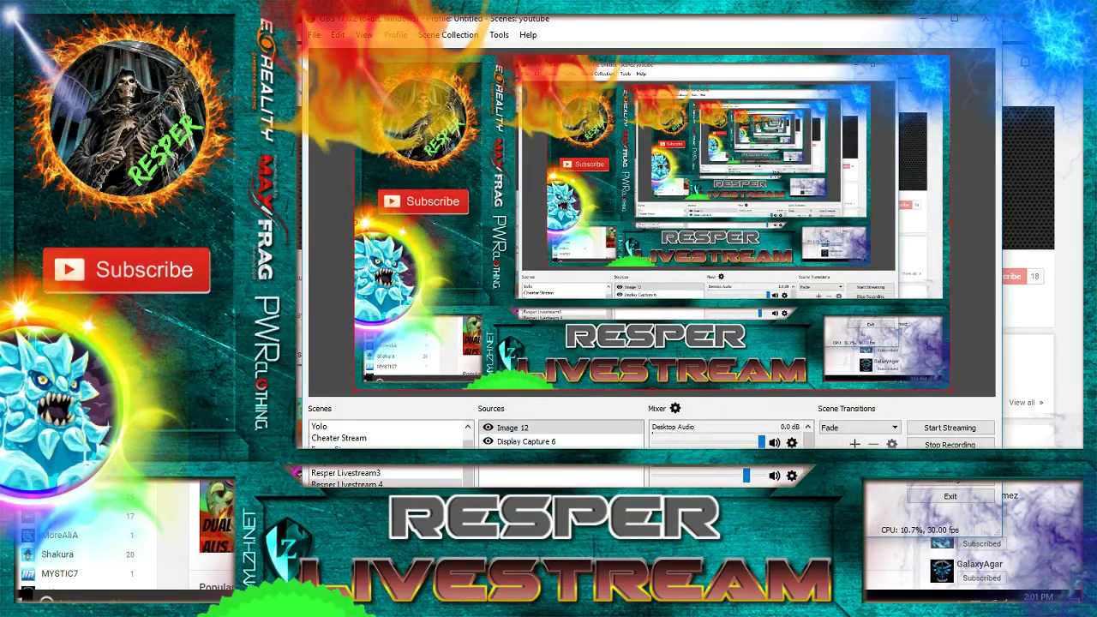
pyautogui.click(489, 510)
pyautogui.click(554, 345)
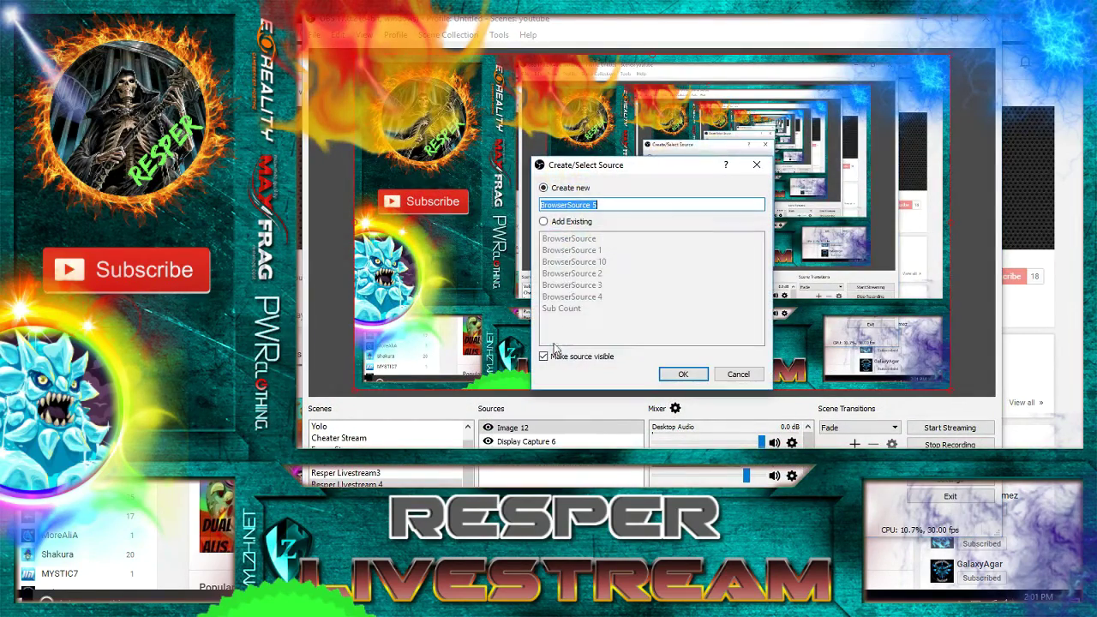
pyautogui.click(683, 374)
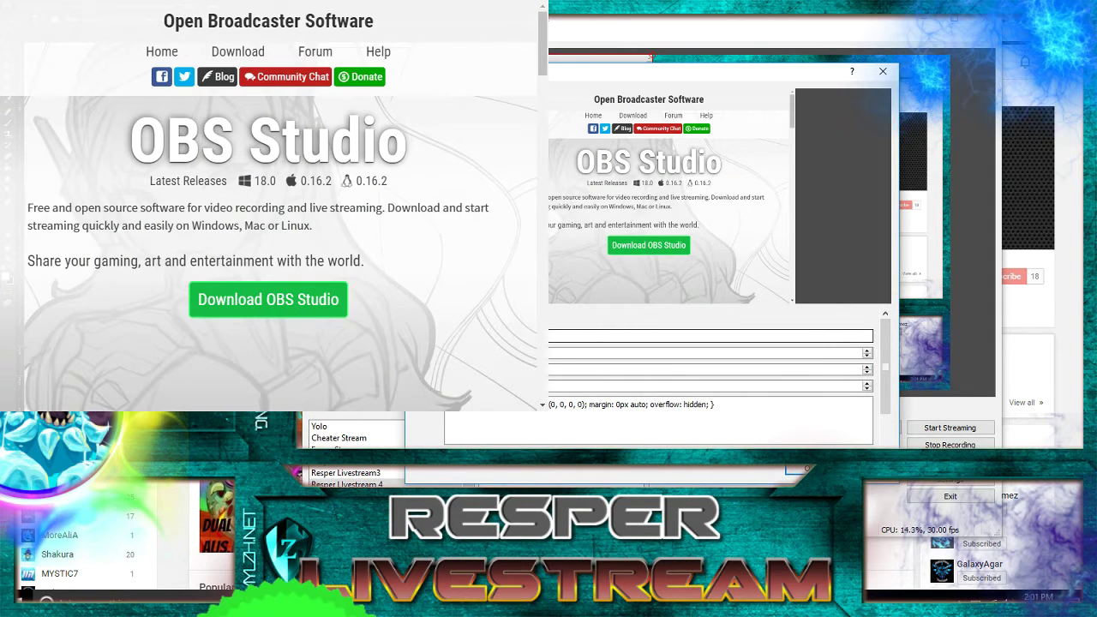
pyautogui.click(523, 336)
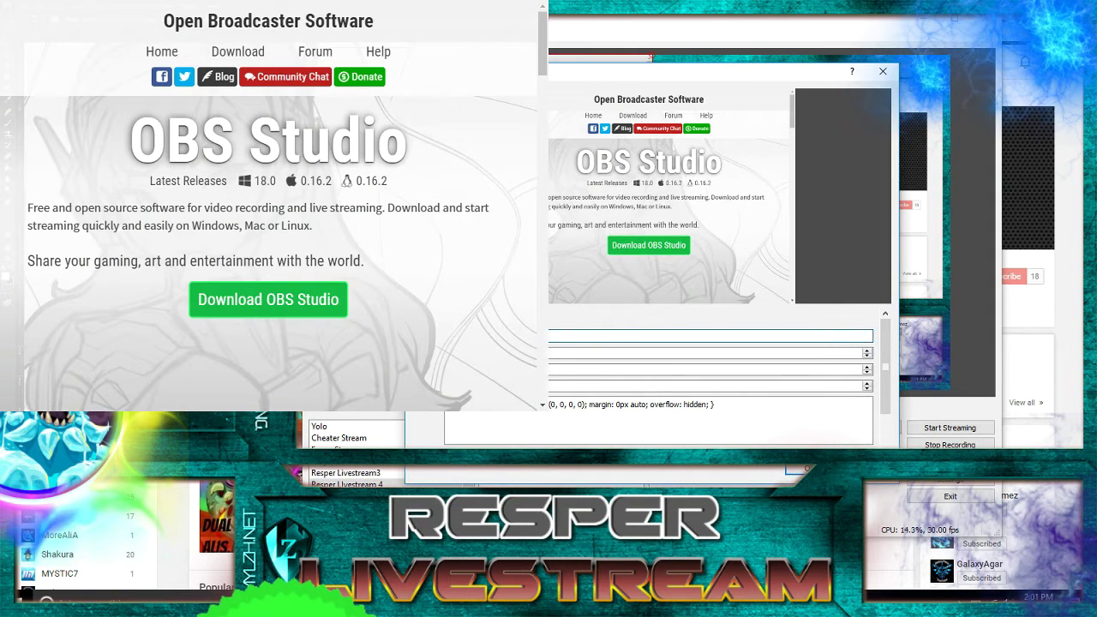
pyautogui.hotkey('ctrl', 'v')
pyautogui.click(797, 471)
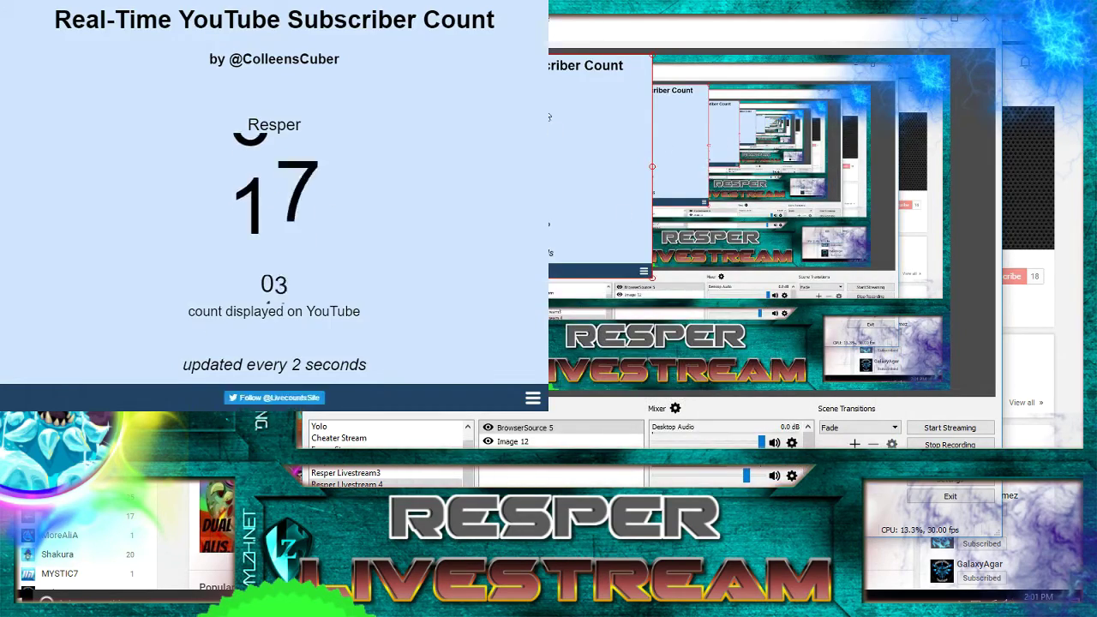
# Shrink the subscriber counter and move it off the canvas's upper-left corner toward the lower right
pyautogui.moveTo(486, 175); pyautogui.dragTo(644, 254)
pyautogui.moveTo(810, 356); pyautogui.dragTo(710, 279)
pyautogui.moveTo(669, 244); pyautogui.dragTo(792, 261)
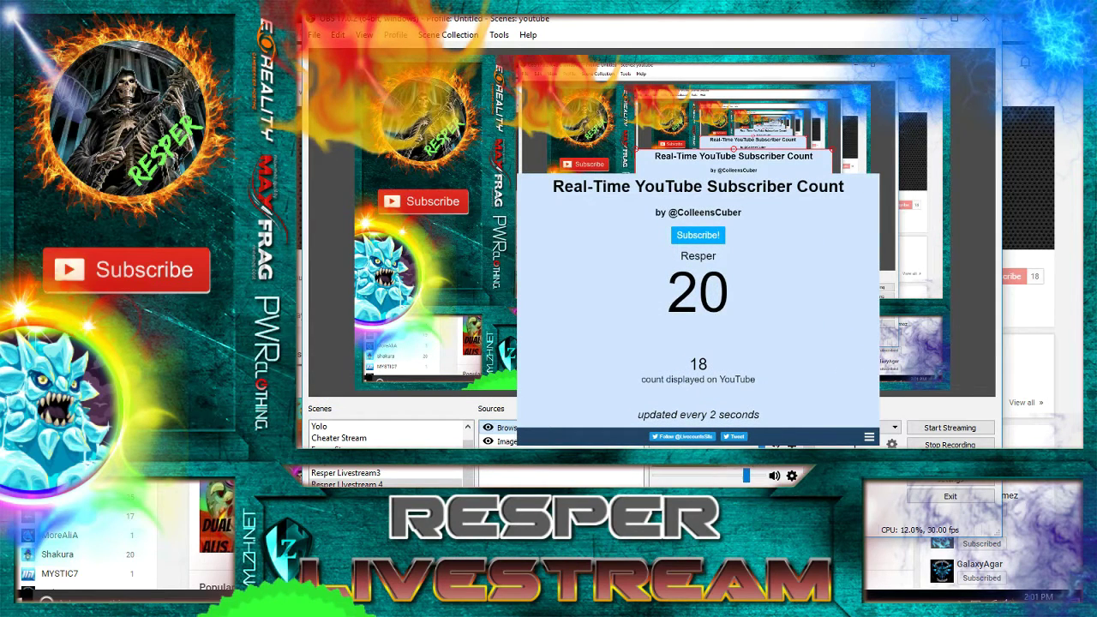
# Add a Crop/Pad effect filter to the subscriber counter's browser source
pyautogui.rightClick(523, 428)
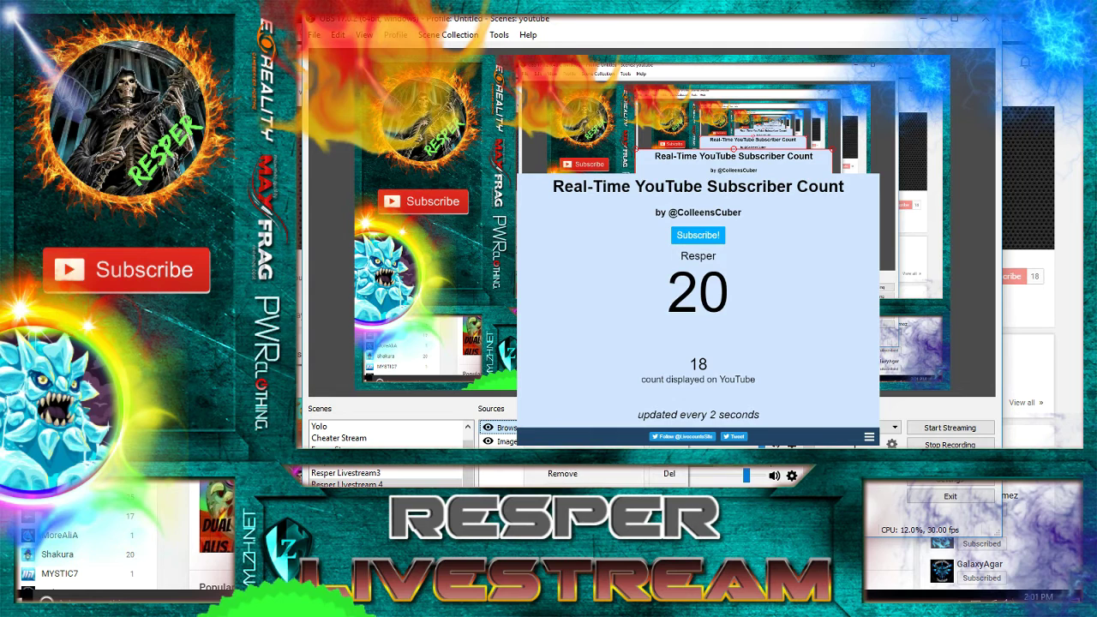
pyautogui.click(562, 586)
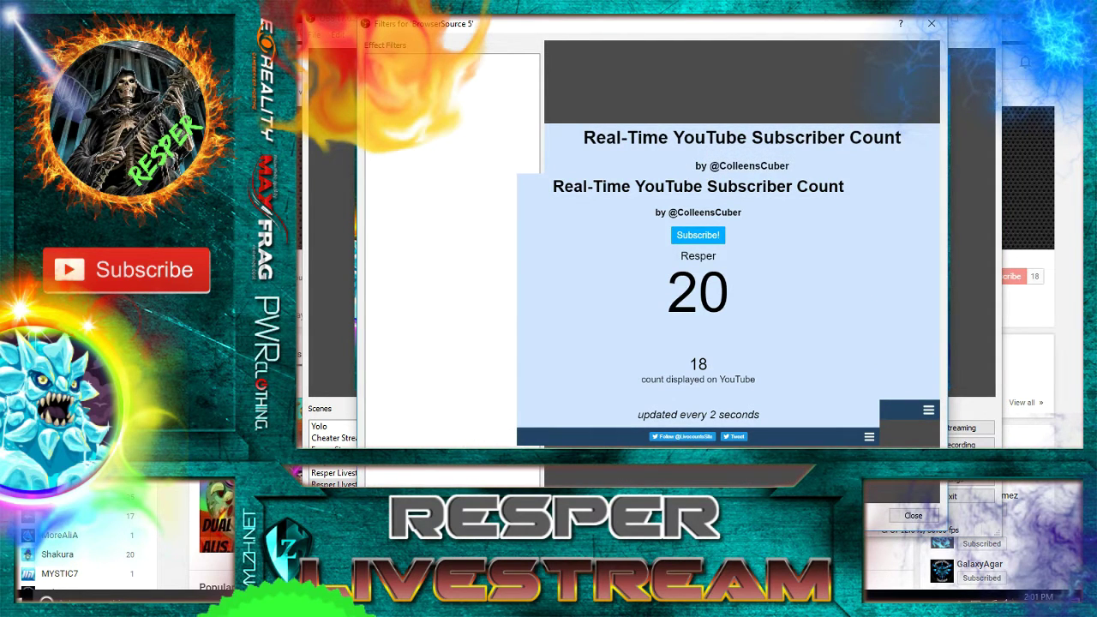
pyautogui.click(372, 514)
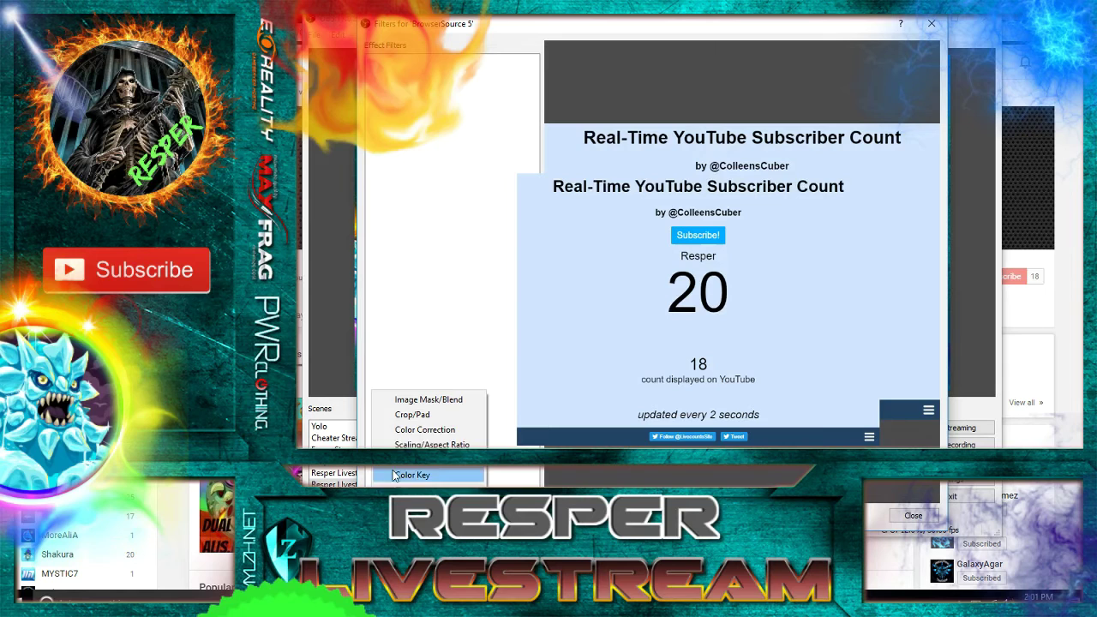
pyautogui.click(421, 416)
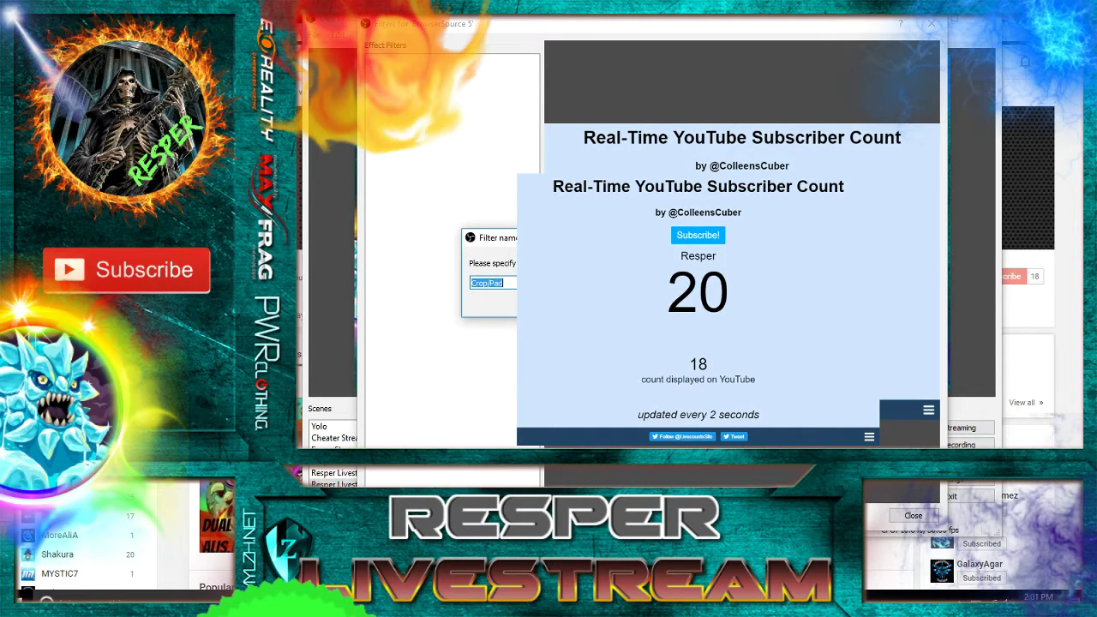
pyautogui.press('Return')
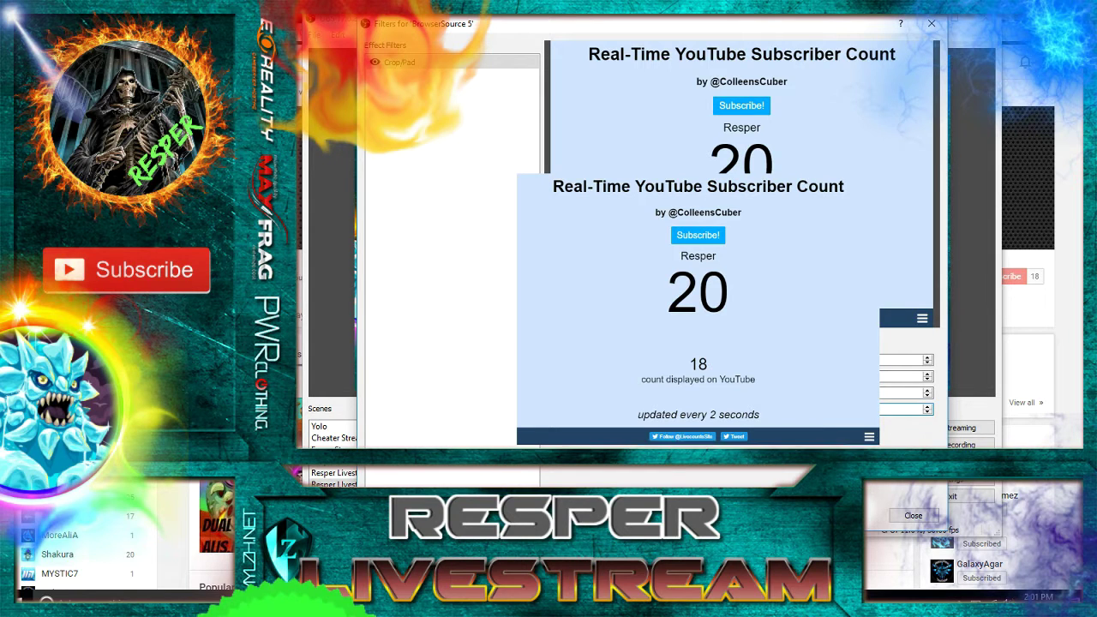
# Crop the counter by 200 left, 100 top, 200 right and 250 bottom, and fit it into the overlay's lower-right frame
pyautogui.write('250')
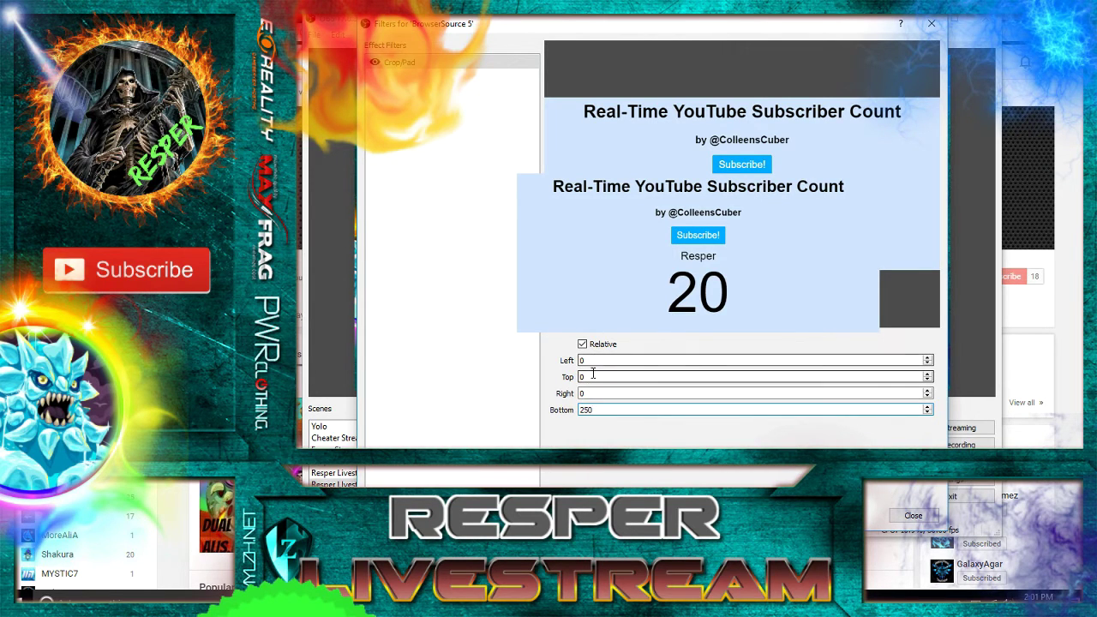
pyautogui.doubleClick(593, 377)
pyautogui.write('100')
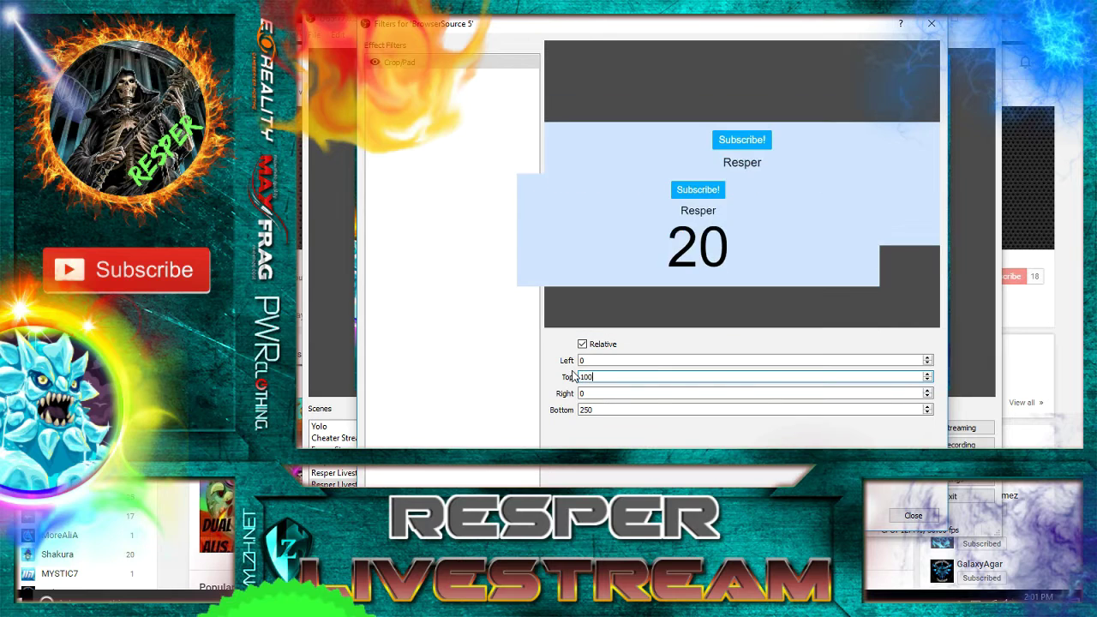
pyautogui.doubleClick(598, 392)
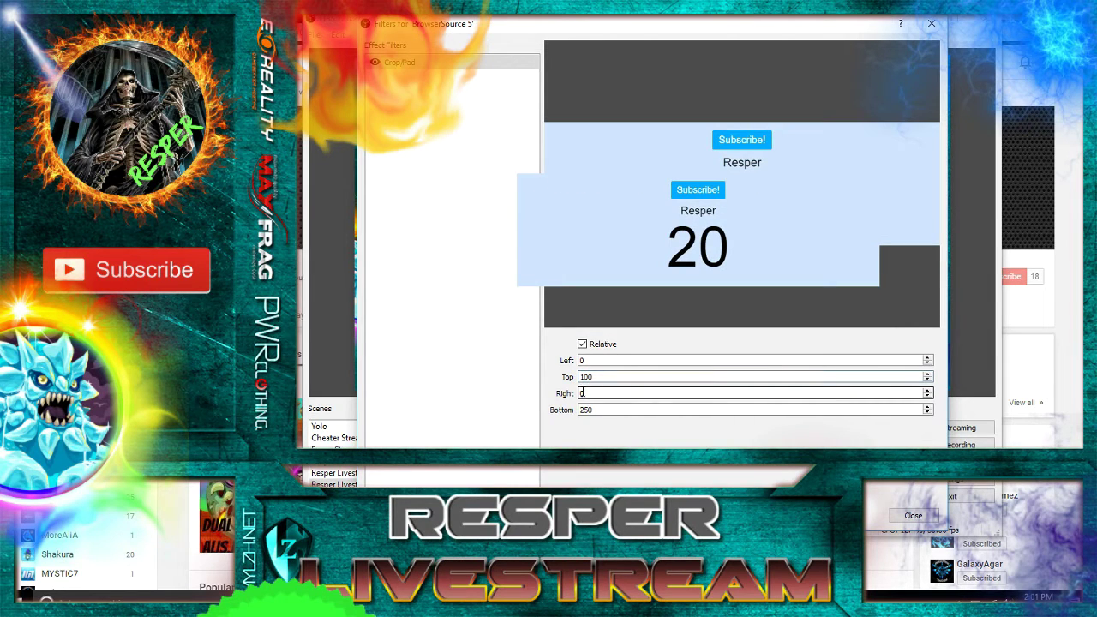
pyautogui.press('BackSpace')
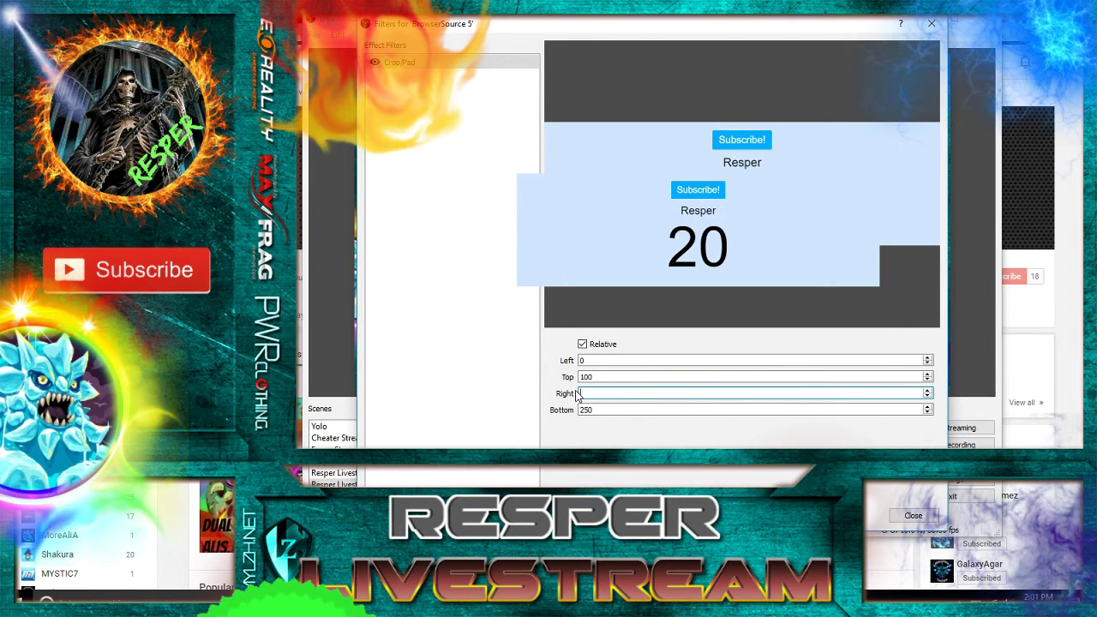
pyautogui.write('200')
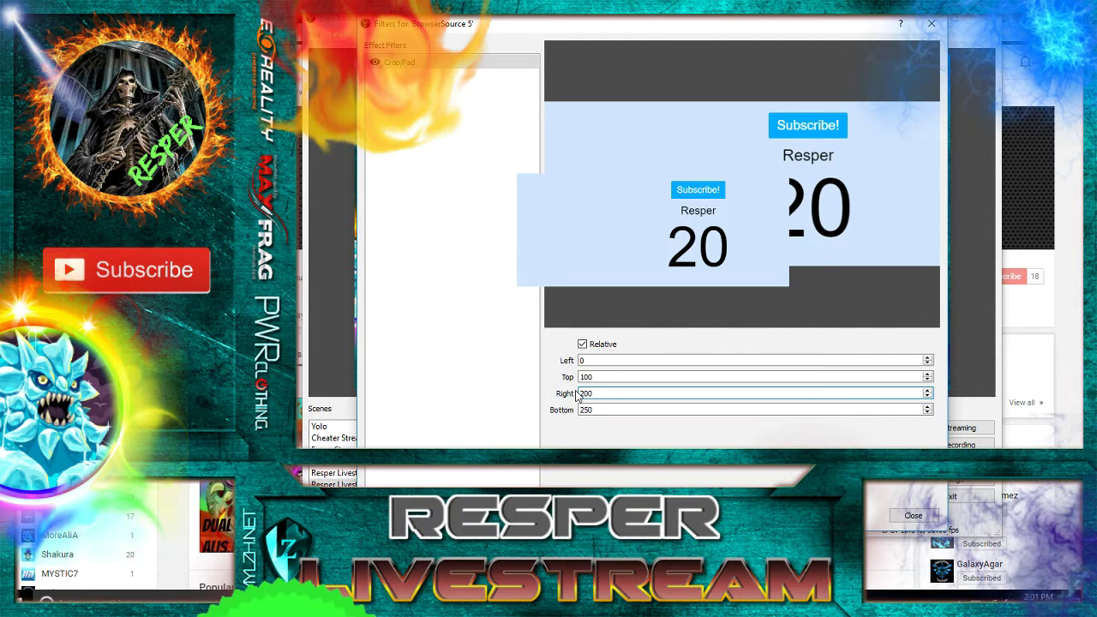
pyautogui.doubleClick(583, 360)
pyautogui.press('BackSpace')
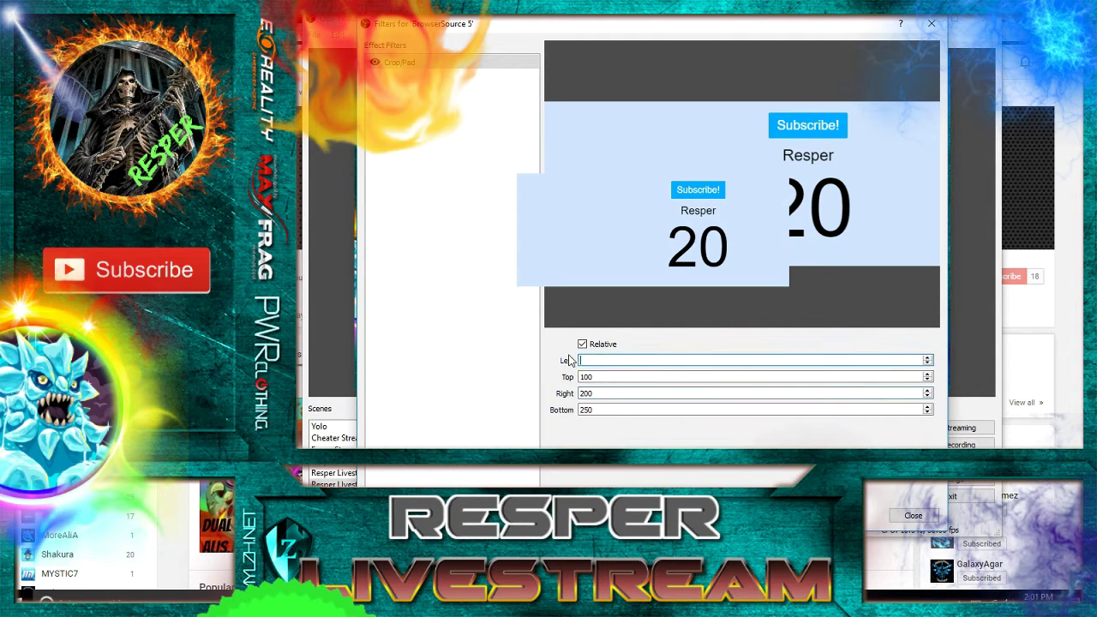
pyautogui.write('200')
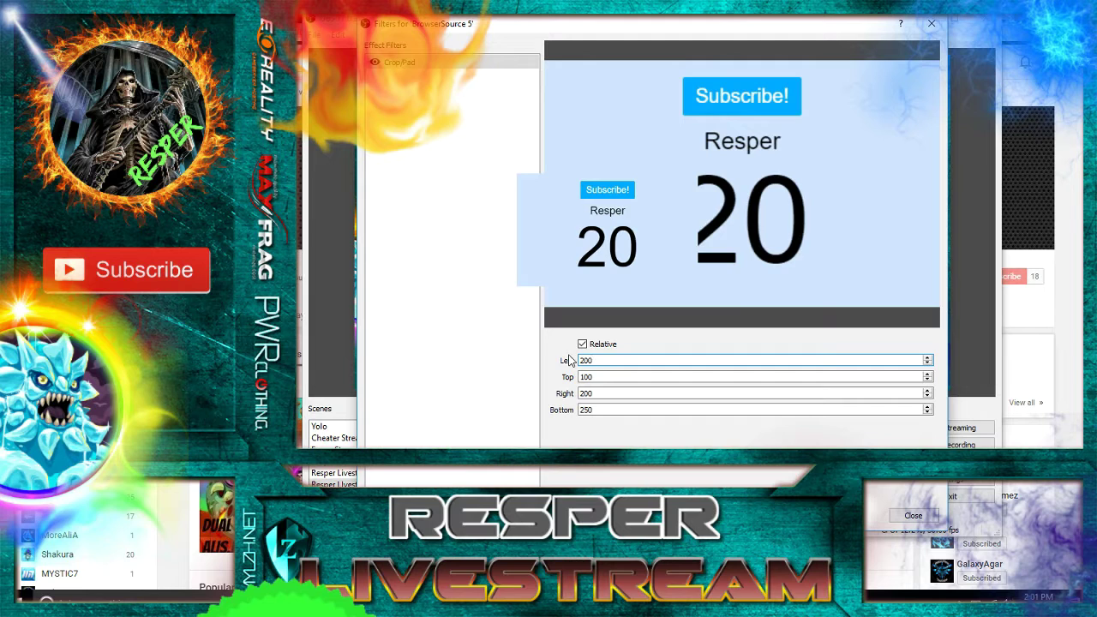
pyautogui.click(902, 516)
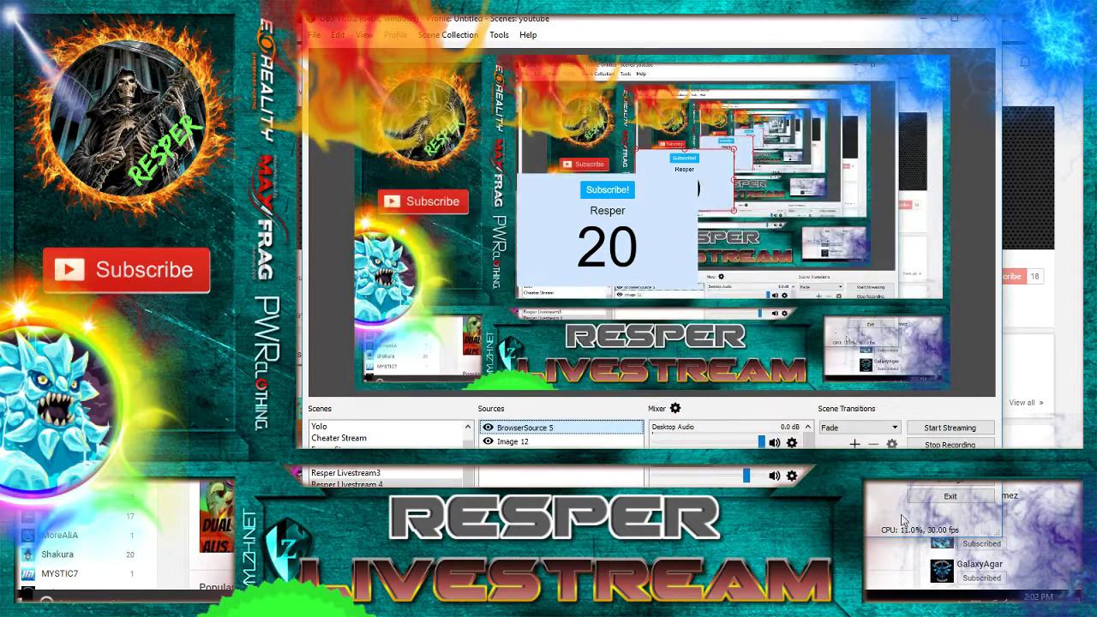
pyautogui.moveTo(686, 165); pyautogui.dragTo(902, 339)
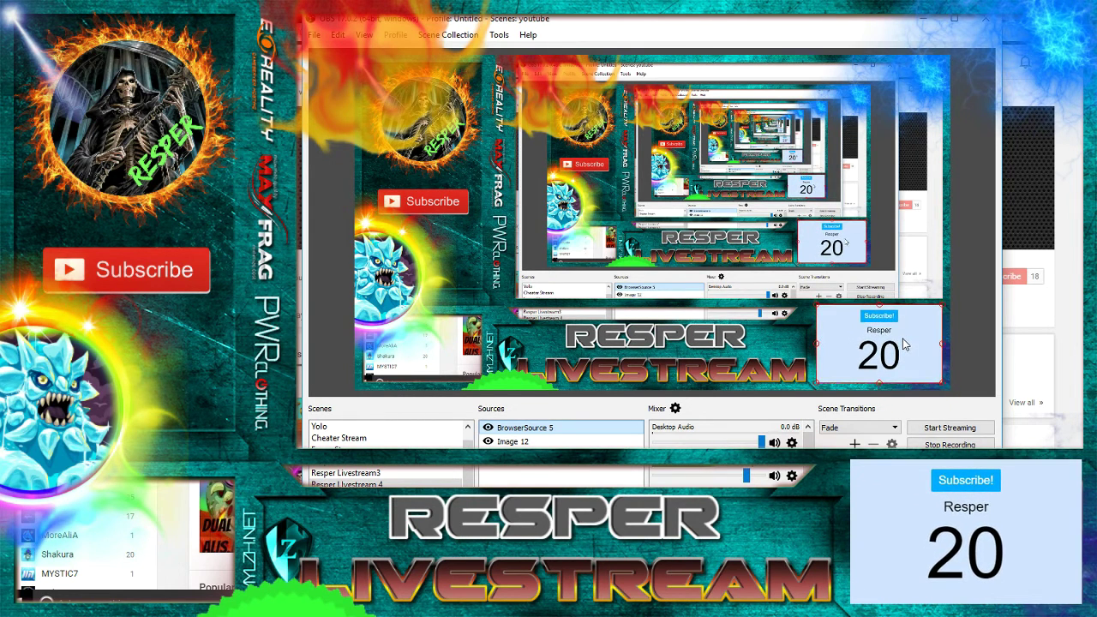
# Add the existing BrowserSource 5 to the scene a second time and fit it into the overlay's lower-left frame
pyautogui.rightClick(524, 435)
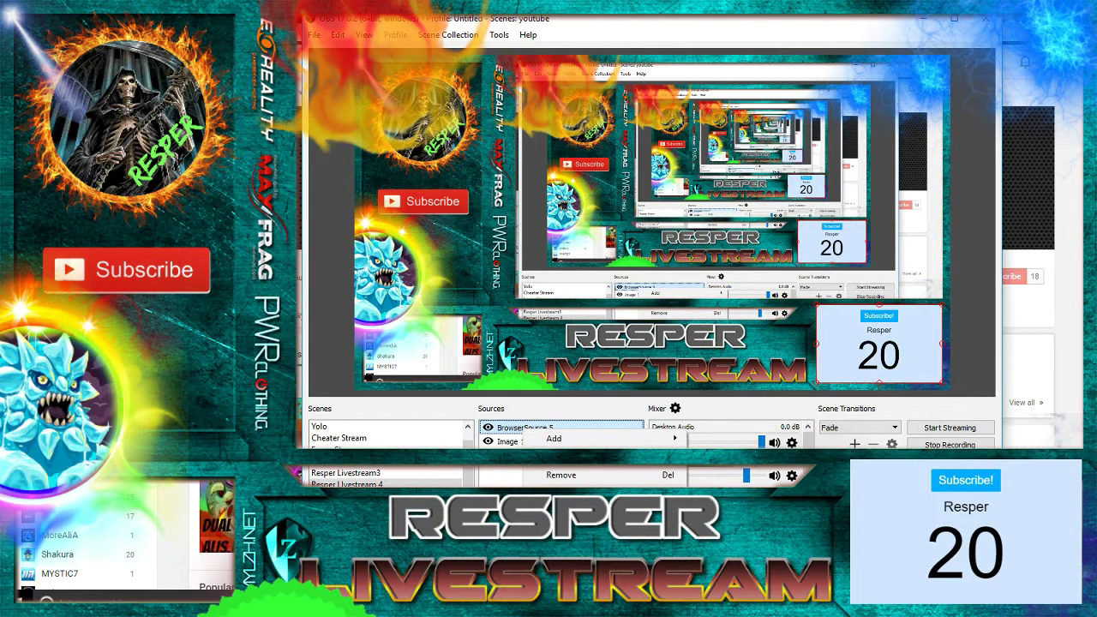
pyautogui.click(502, 499)
pyautogui.click(487, 517)
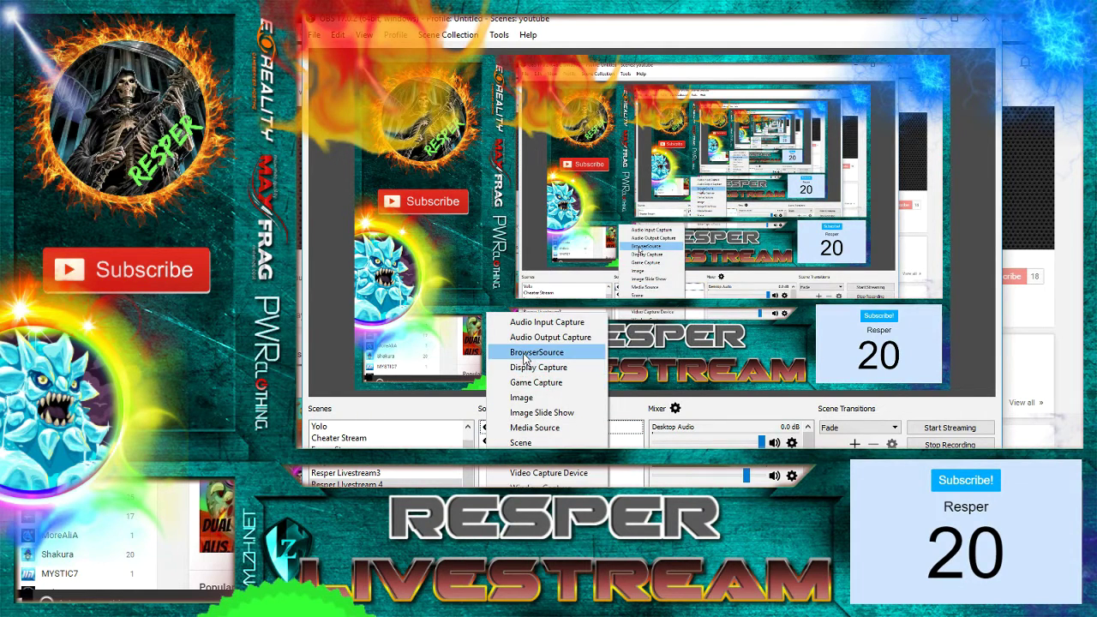
pyautogui.click(537, 353)
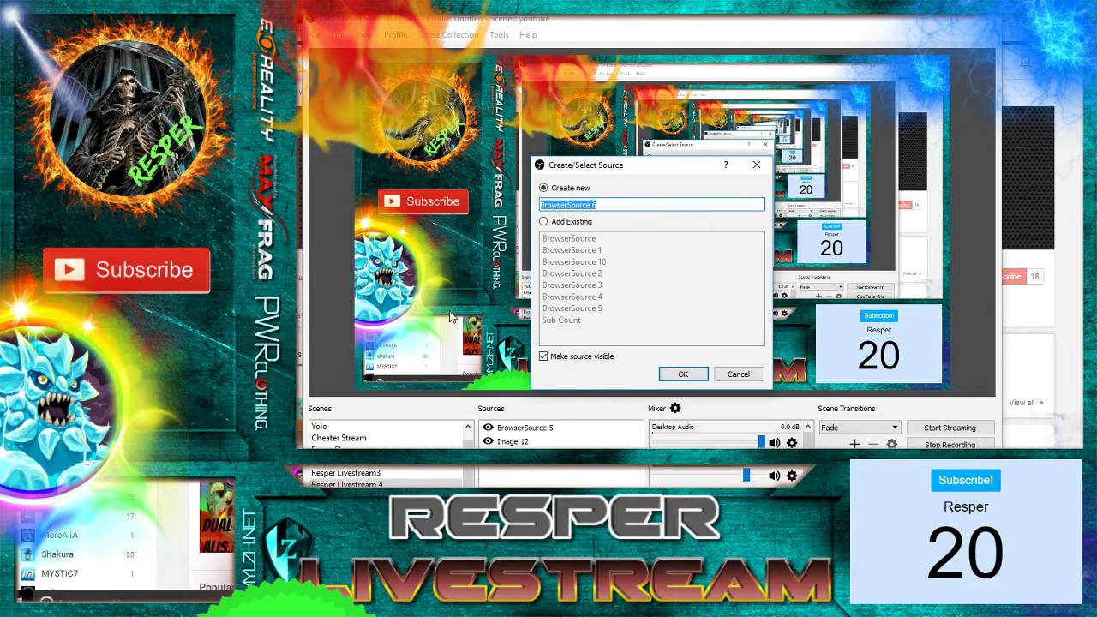
pyautogui.click(544, 222)
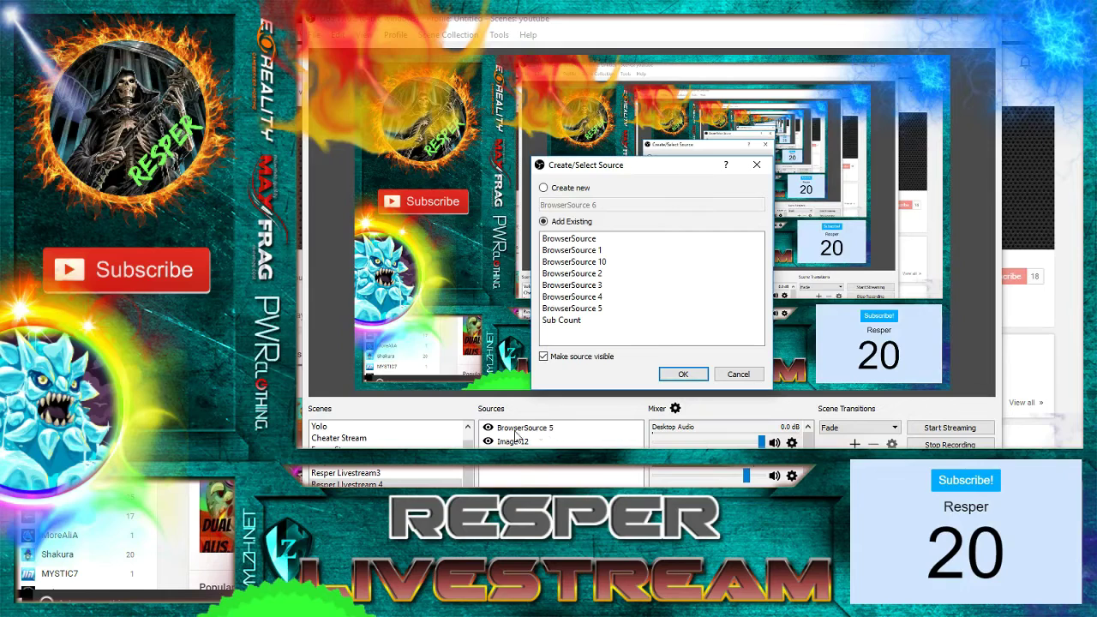
pyautogui.click(589, 309)
pyautogui.click(682, 374)
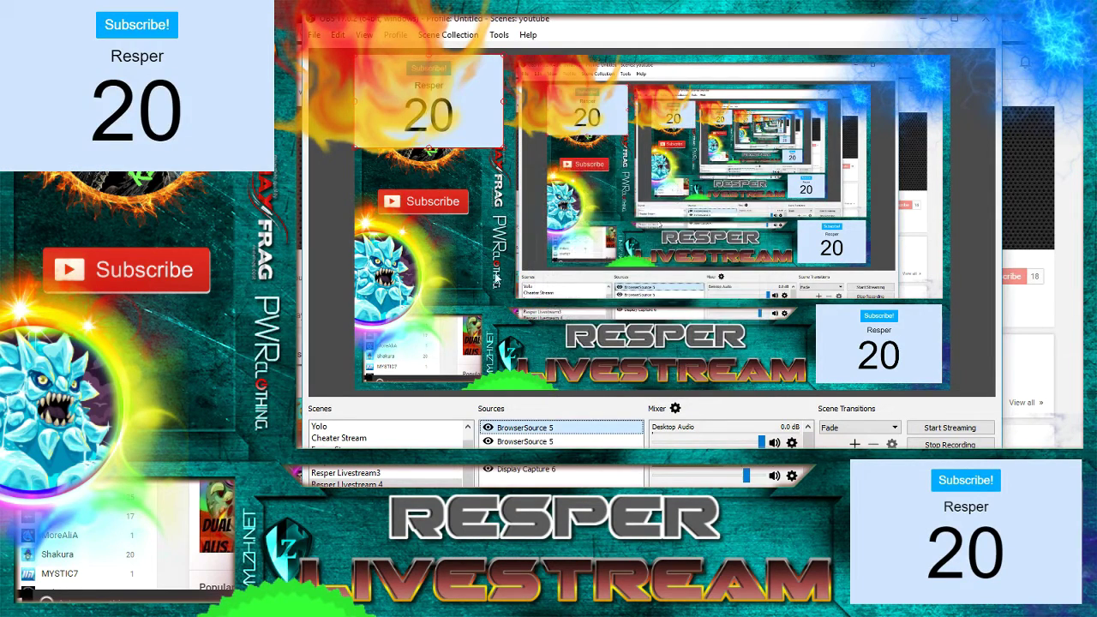
pyautogui.moveTo(428, 121); pyautogui.dragTo(454, 334)
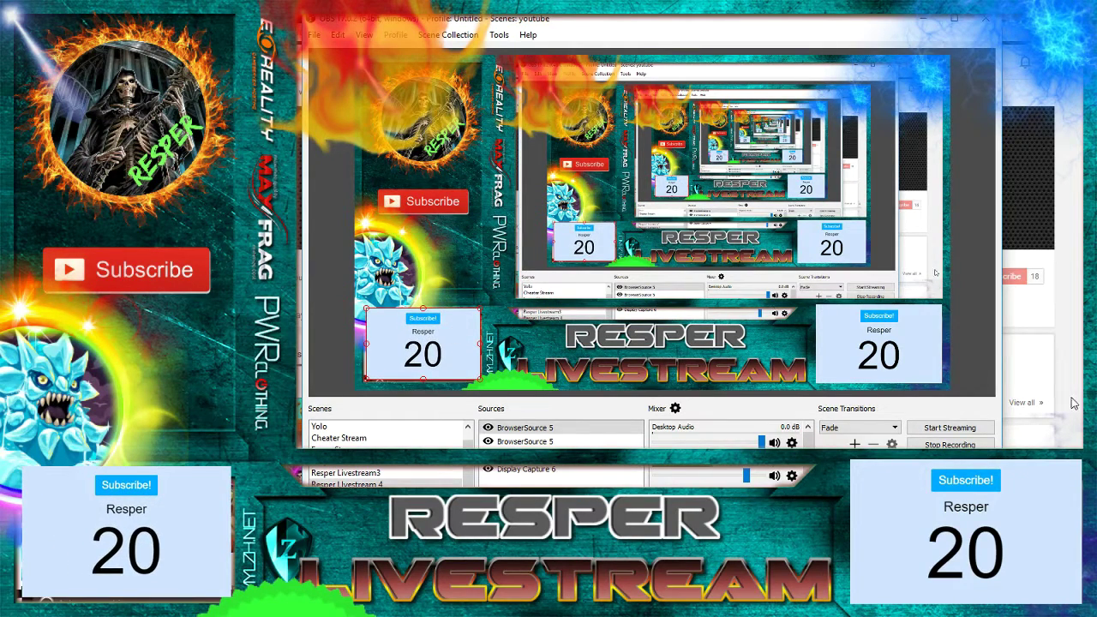